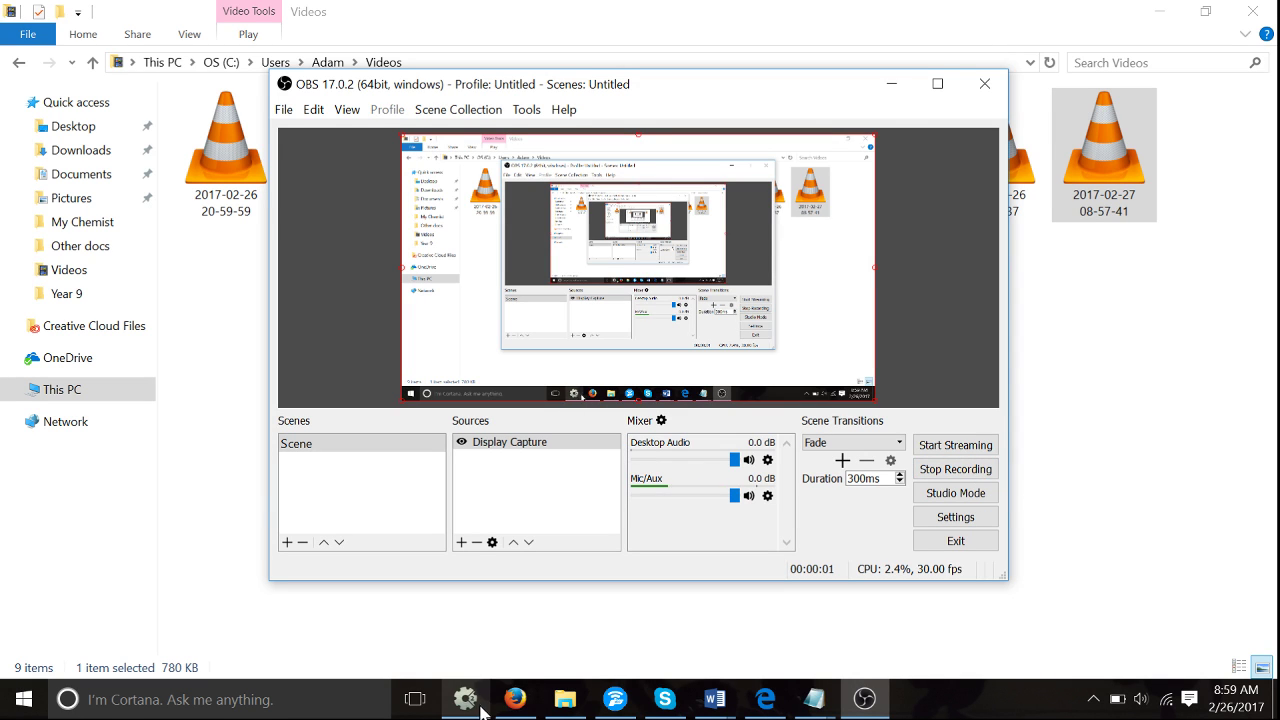
Step: Switch to Construct 2 and maximize its window
{"action": "left_click", "coordinate": [465, 699]}
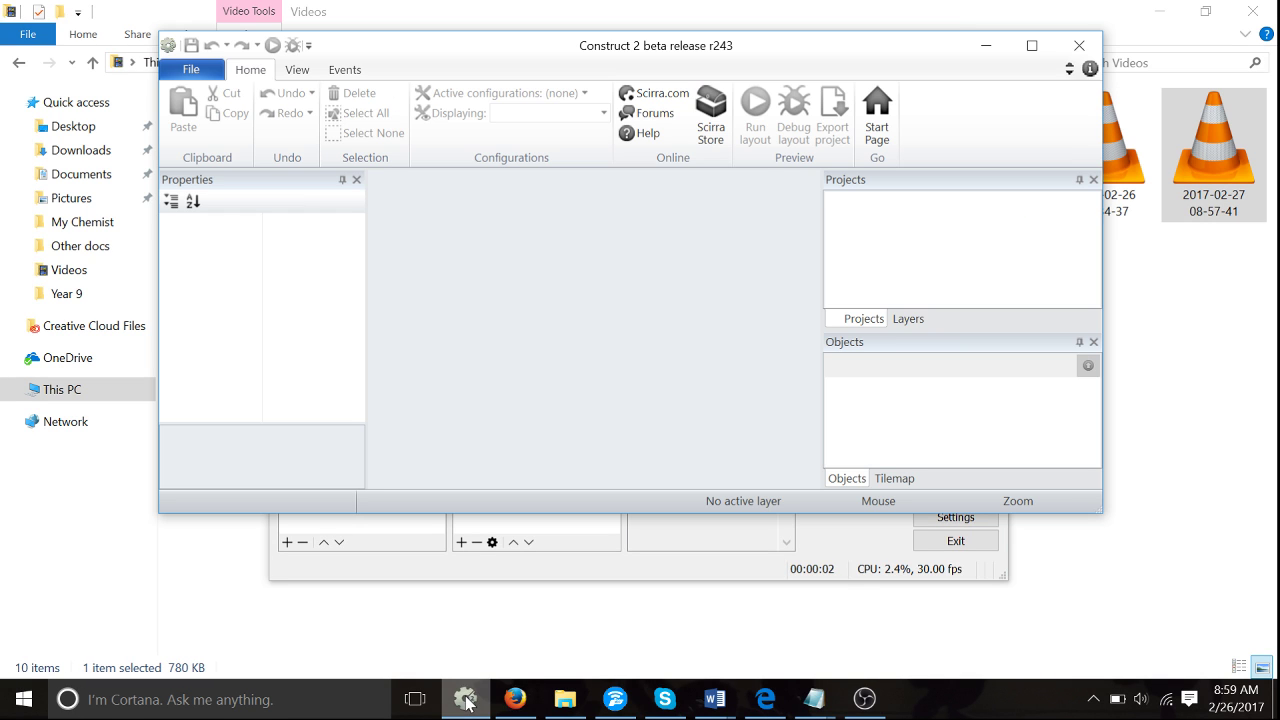
{"action": "left_click", "coordinate": [1032, 45]}
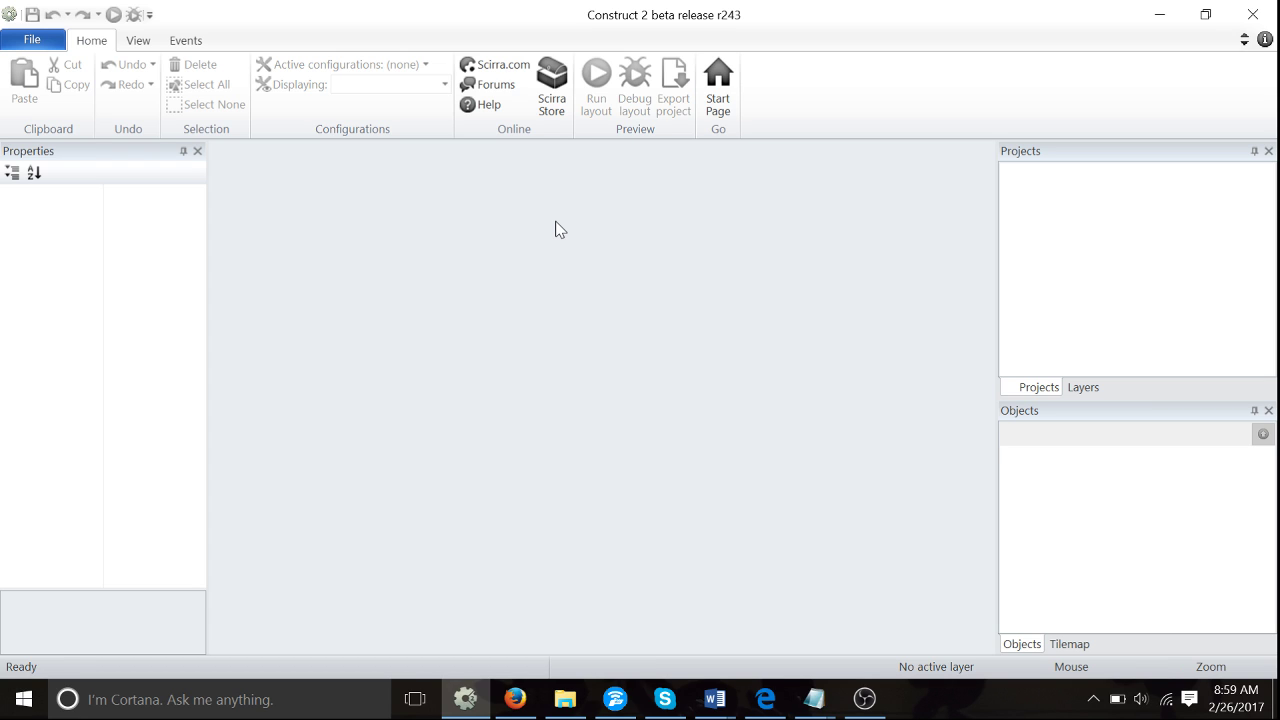
Step: Review the list of planned maze game features in the untitled Notepad note, then minimize it
{"action": "key", "text": "alt+Tab"}
{"action": "key", "text": "alt+Tab"}
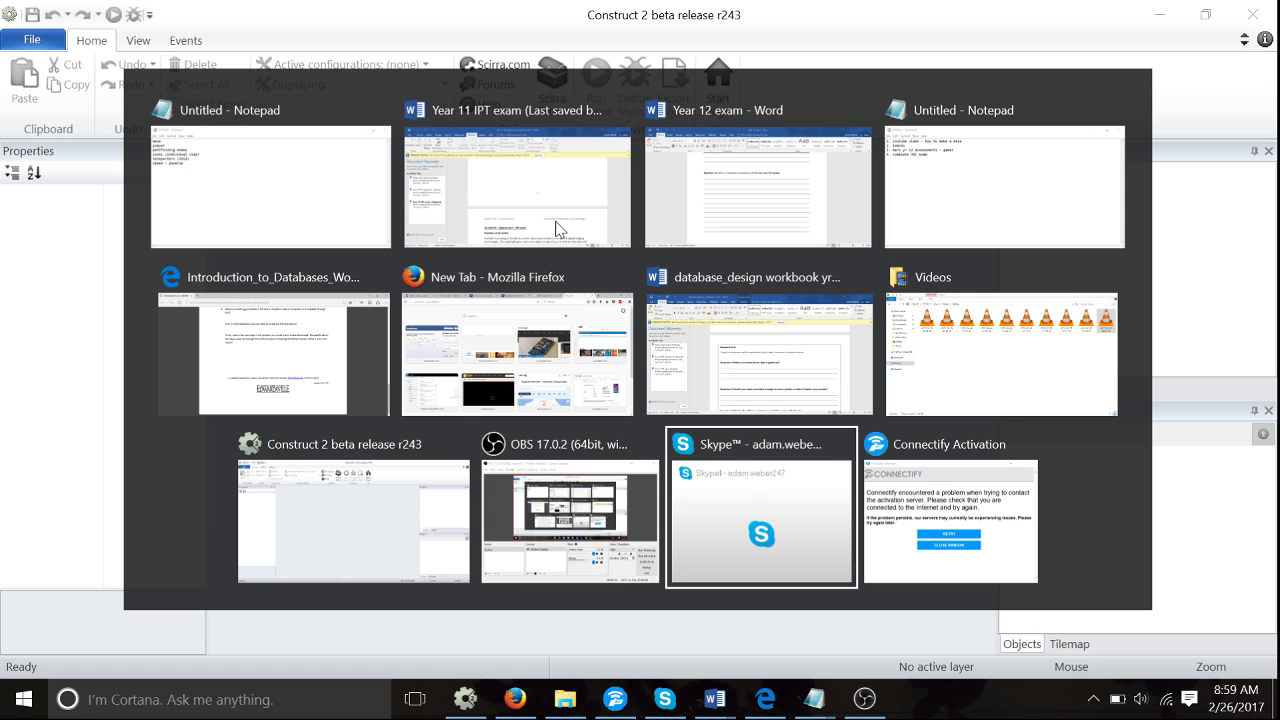
{"action": "key", "text": "alt+Tab"}
{"action": "key", "text": "alt+Tab"}
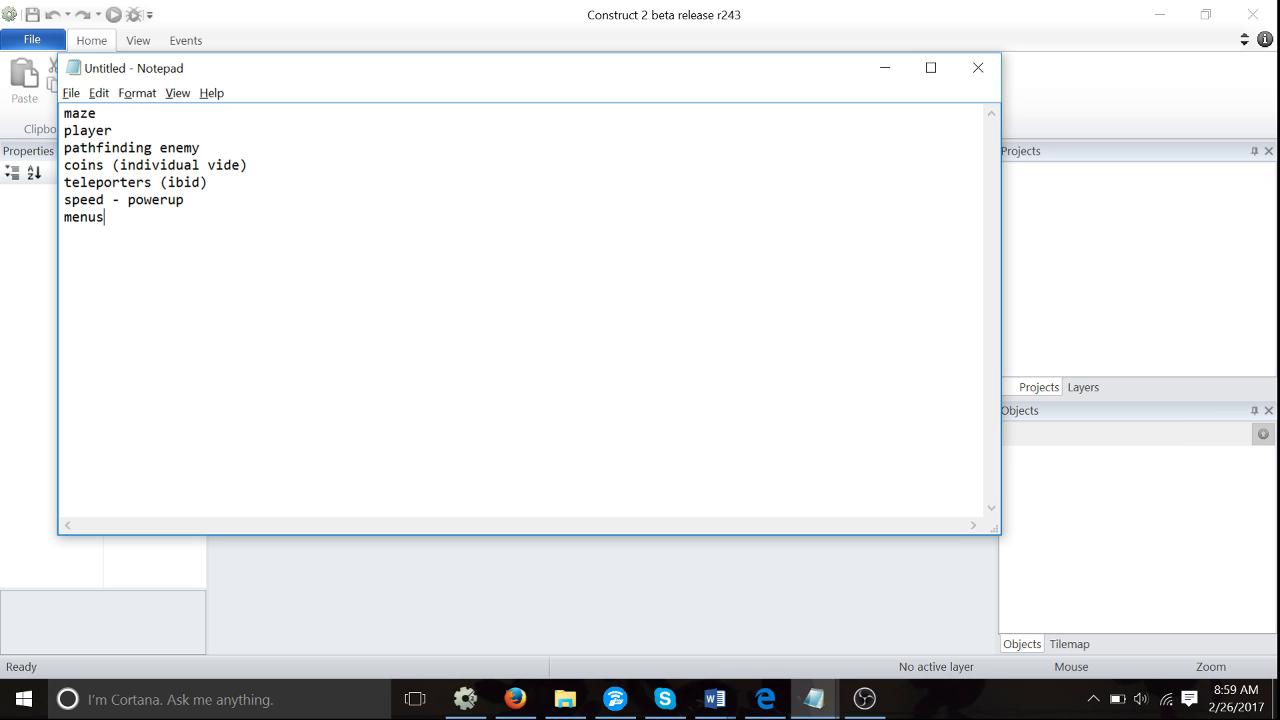
{"action": "left_click", "coordinate": [886, 68]}
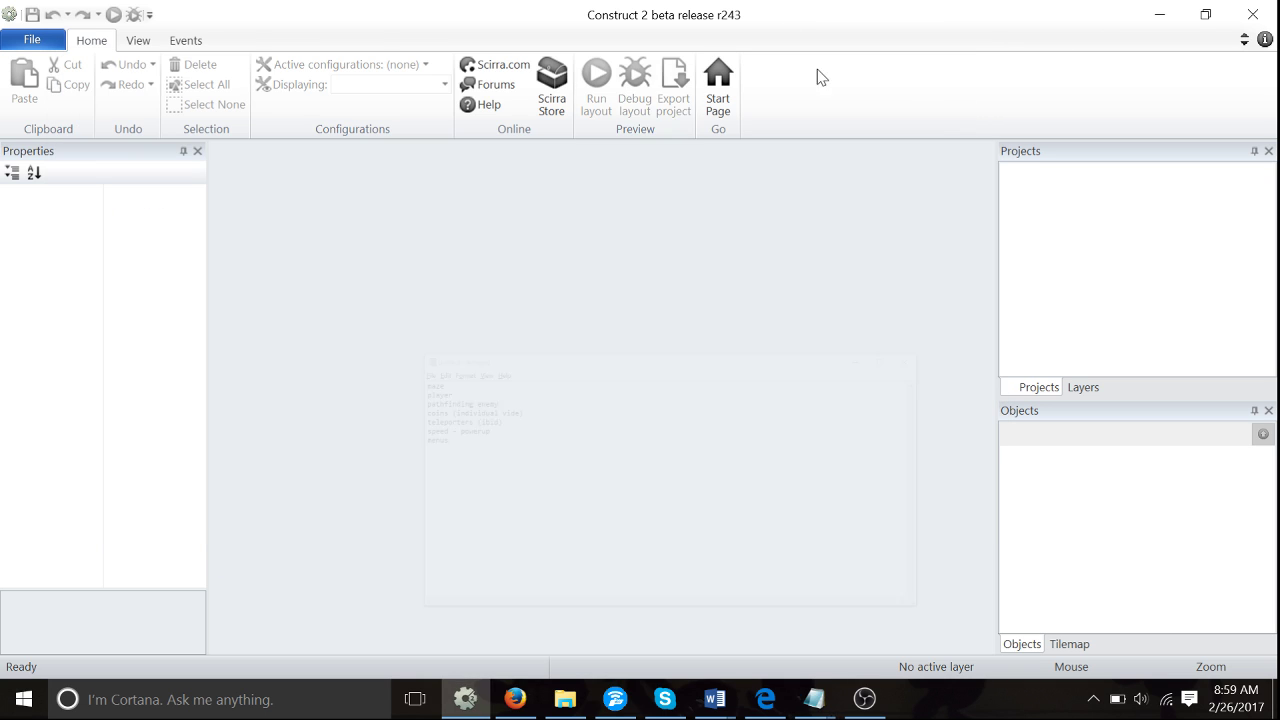
Step: Create a new empty project with default settings
{"action": "left_click", "coordinate": [40, 42]}
{"action": "left_click", "coordinate": [80, 80]}
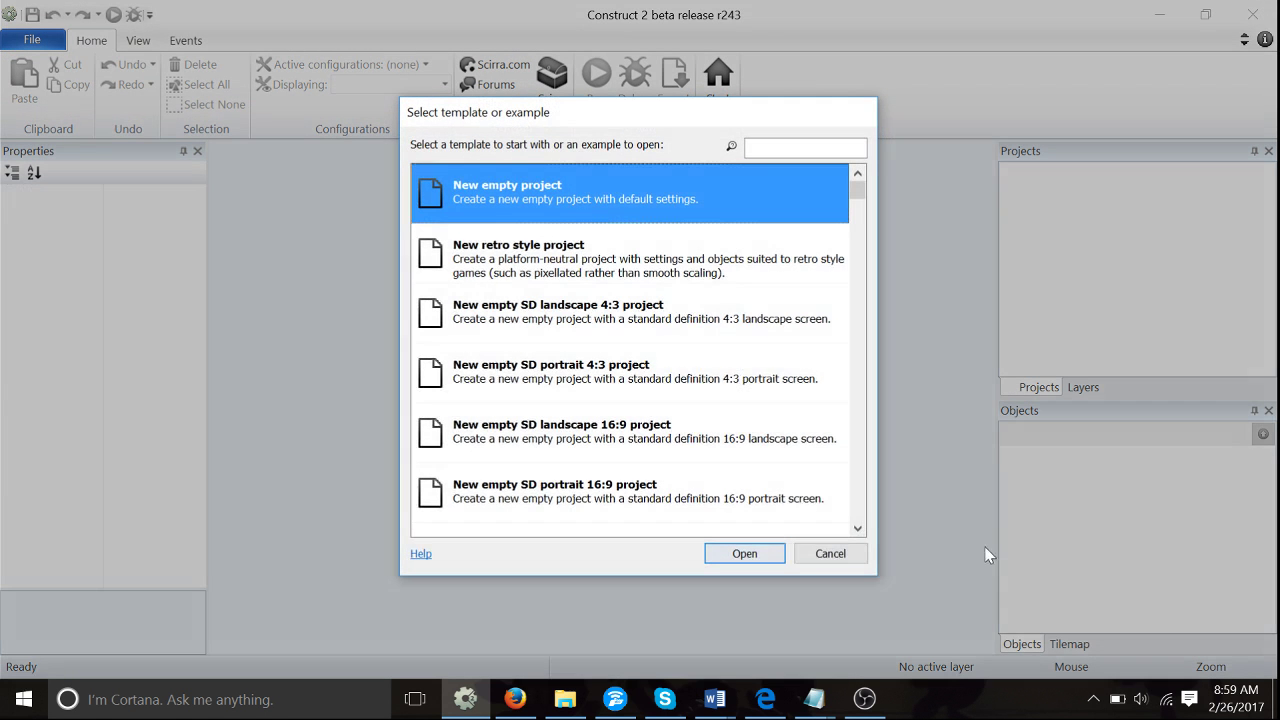
{"action": "left_click", "coordinate": [735, 553]}
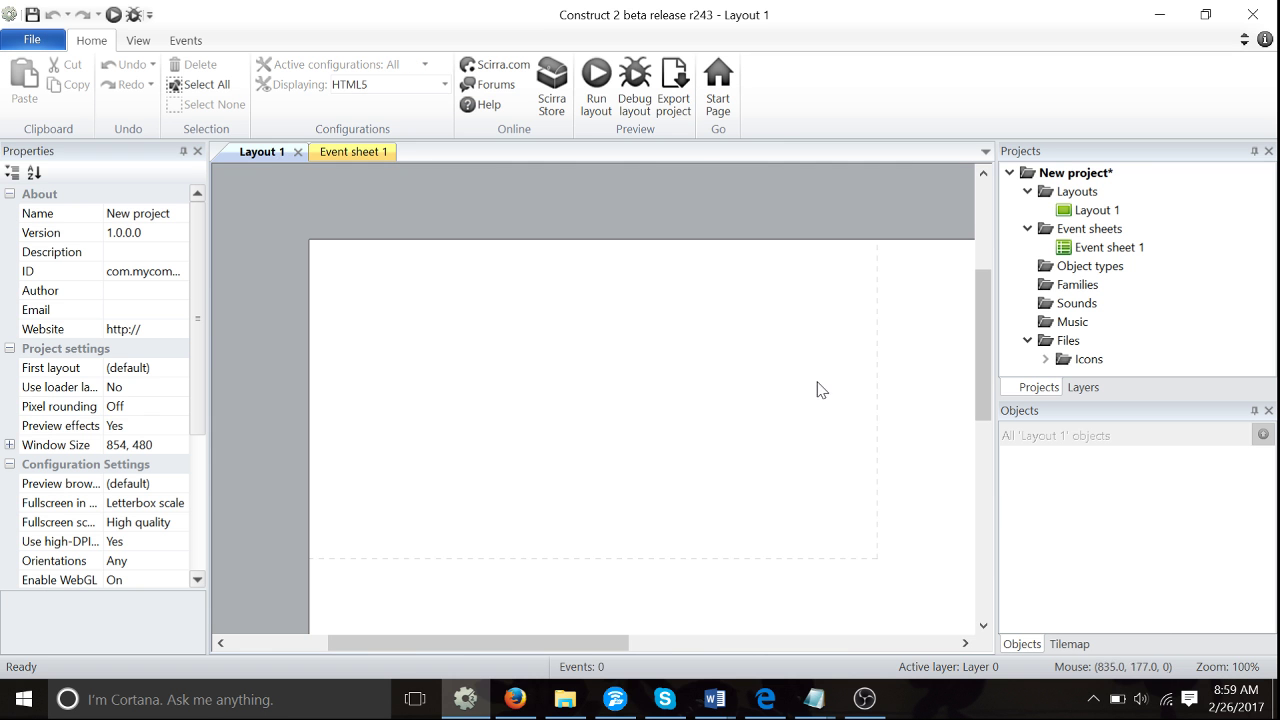
{"action": "key", "text": "super+Right"}
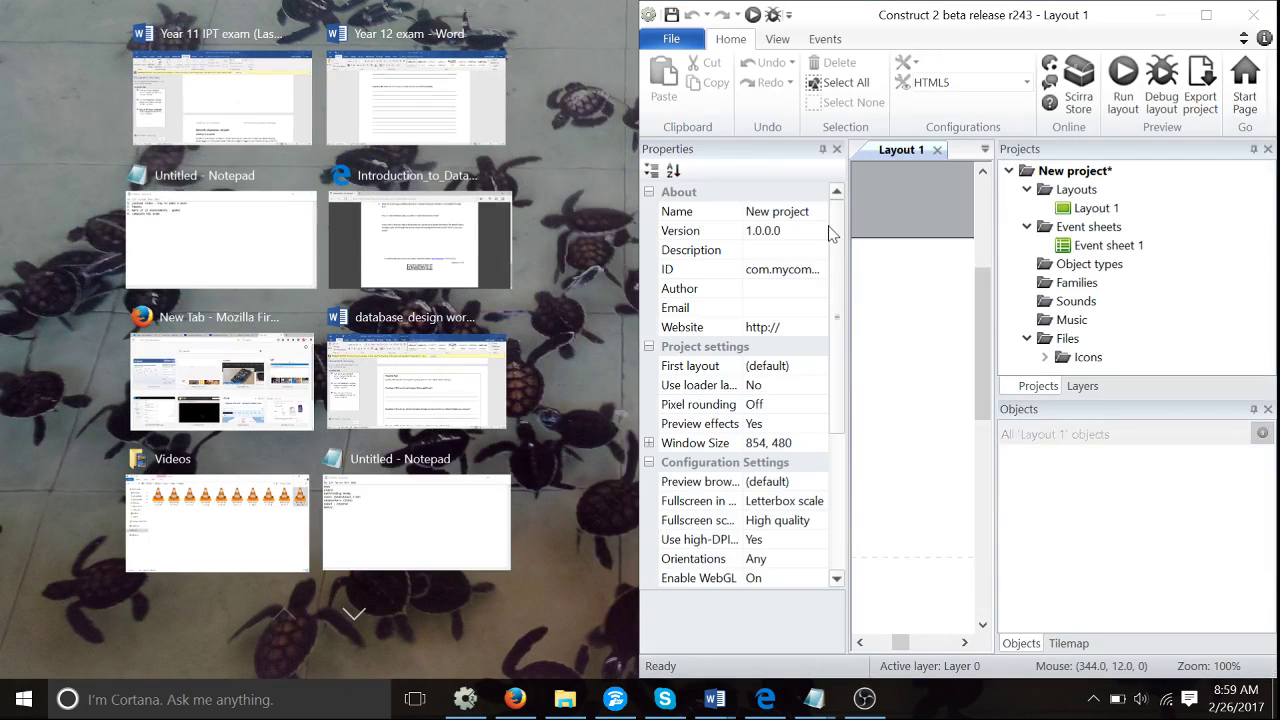
{"action": "left_click", "coordinate": [163, 349]}
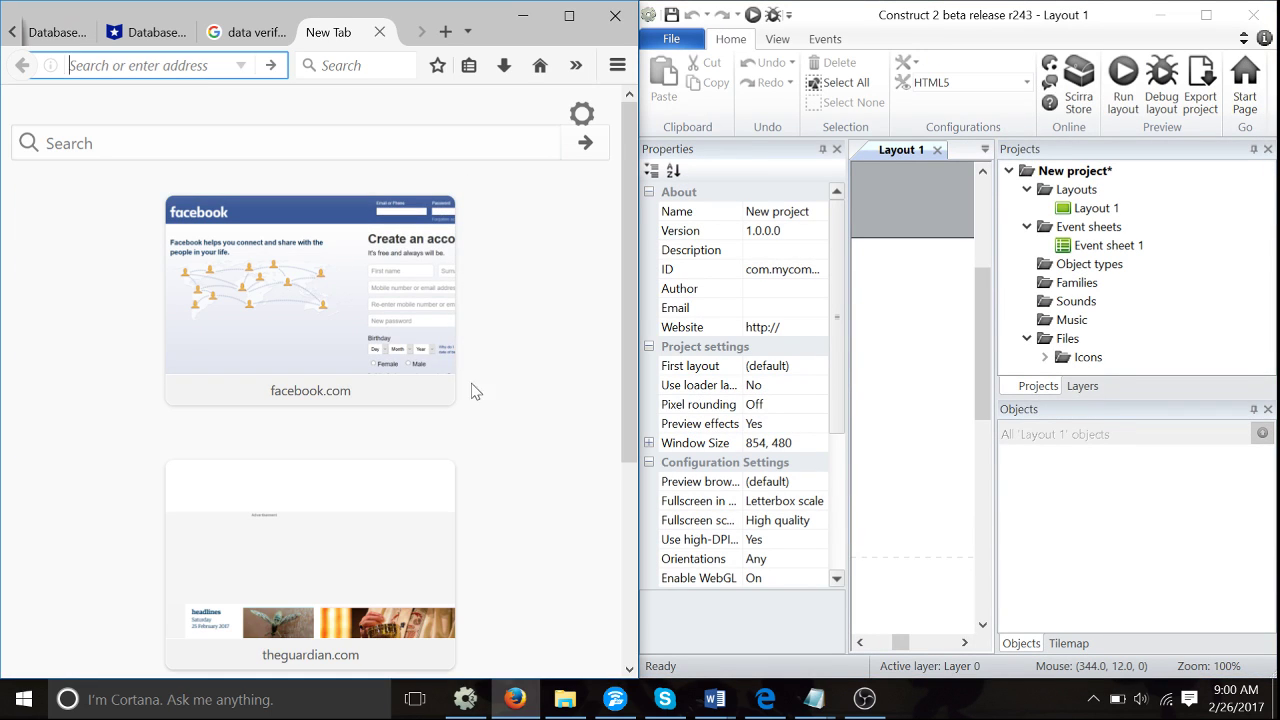
{"action": "left_click", "coordinate": [535, 12]}
{"action": "left_click", "coordinate": [1207, 15]}
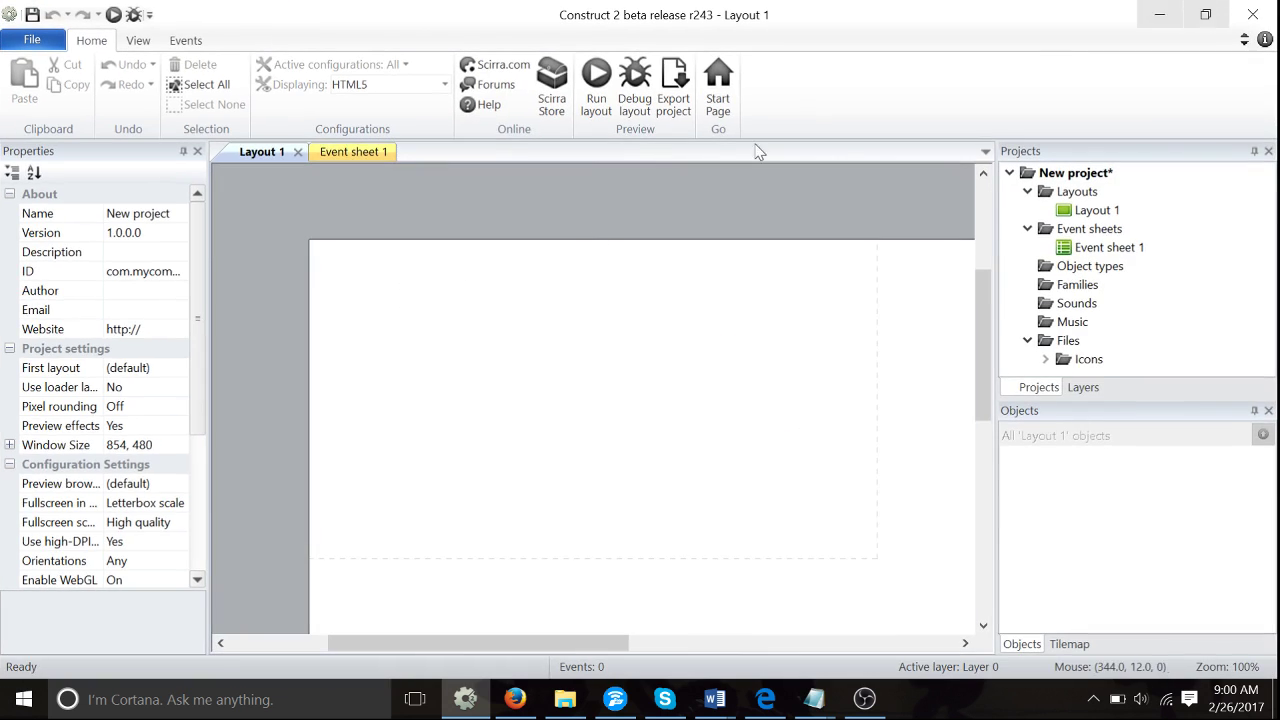
Step: Insert a Sprite object into Layout 1 at about 382, 268
{"action": "left_click", "coordinate": [503, 200]}
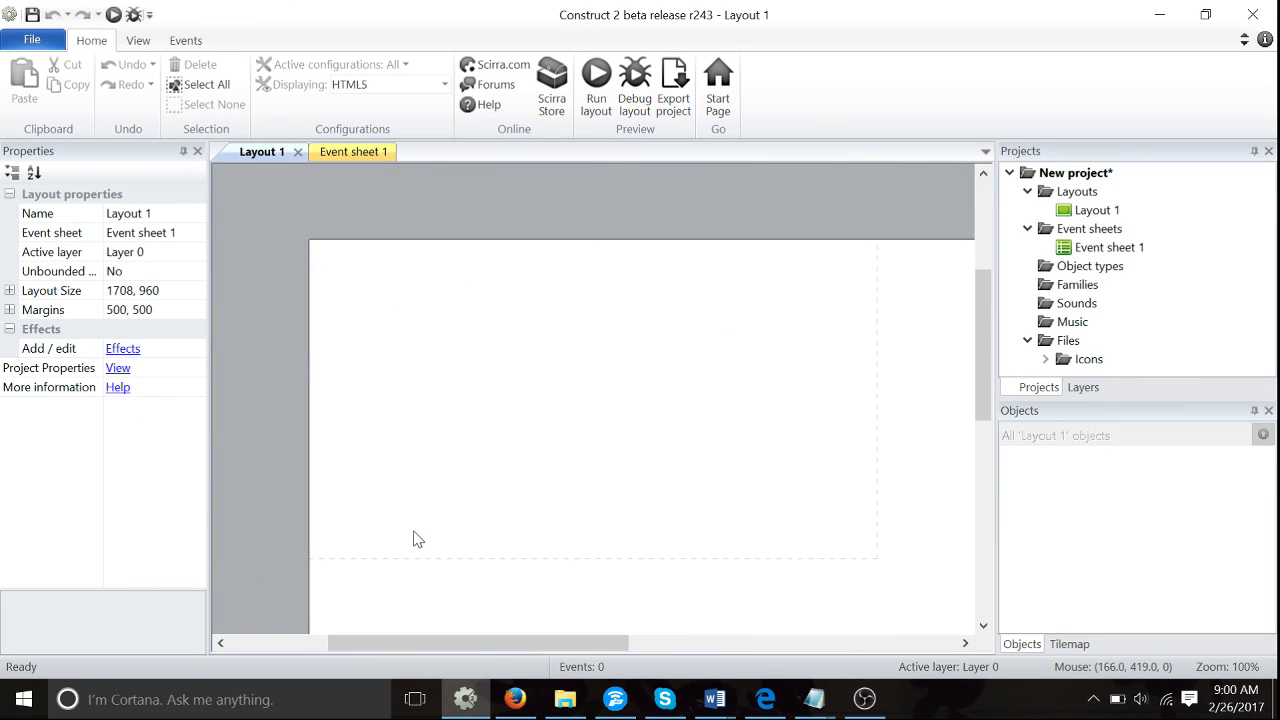
{"action": "double_click", "coordinate": [289, 329]}
{"action": "type", "text": "spr"}
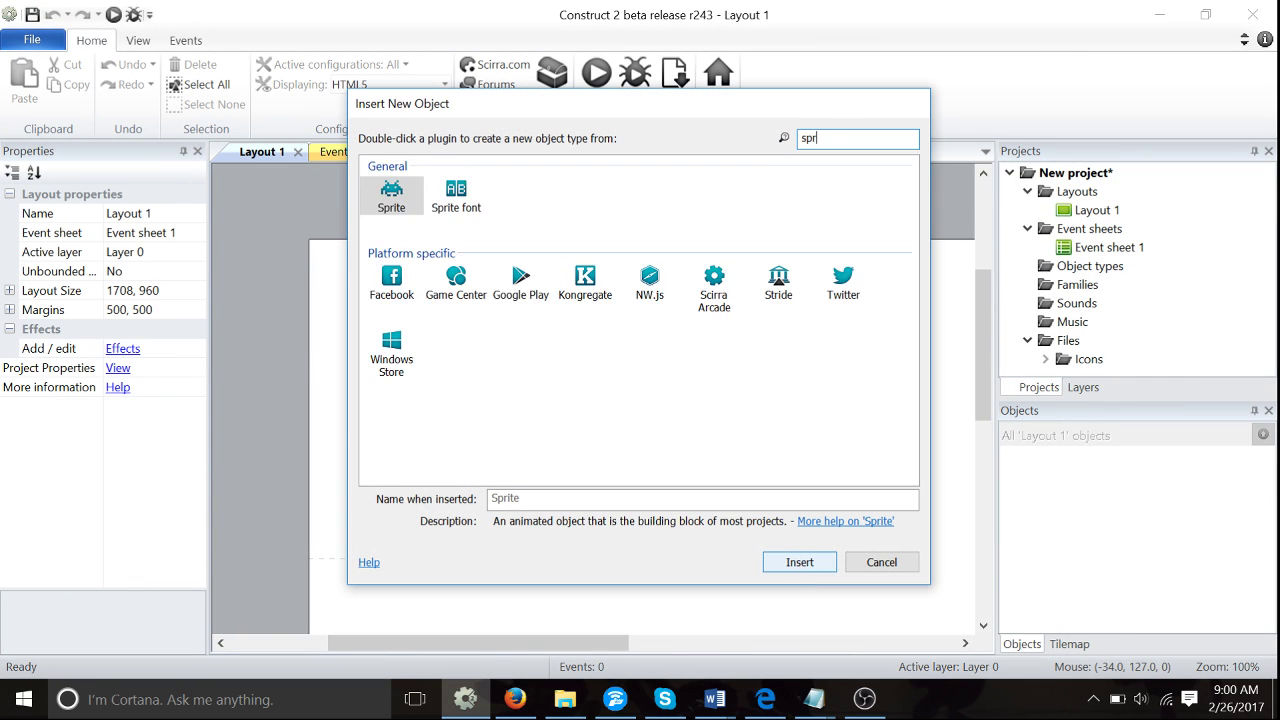
{"action": "key", "text": "Return"}
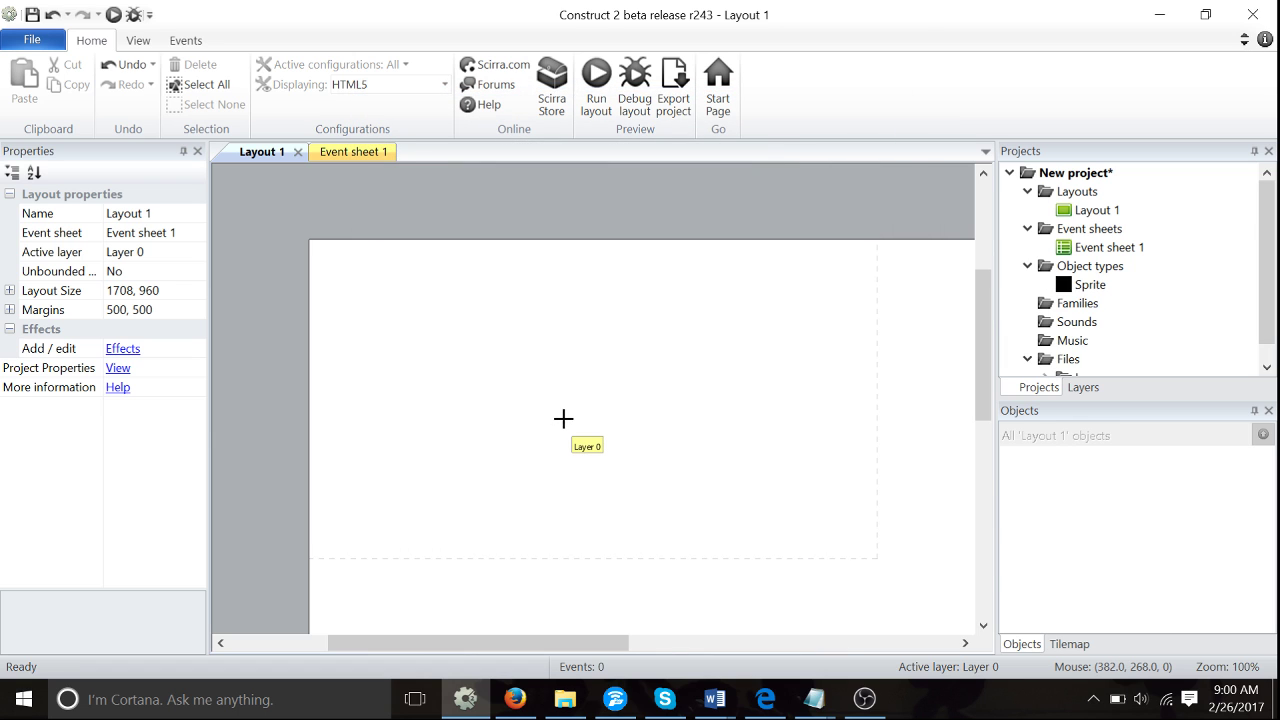
{"action": "left_click", "coordinate": [563, 418]}
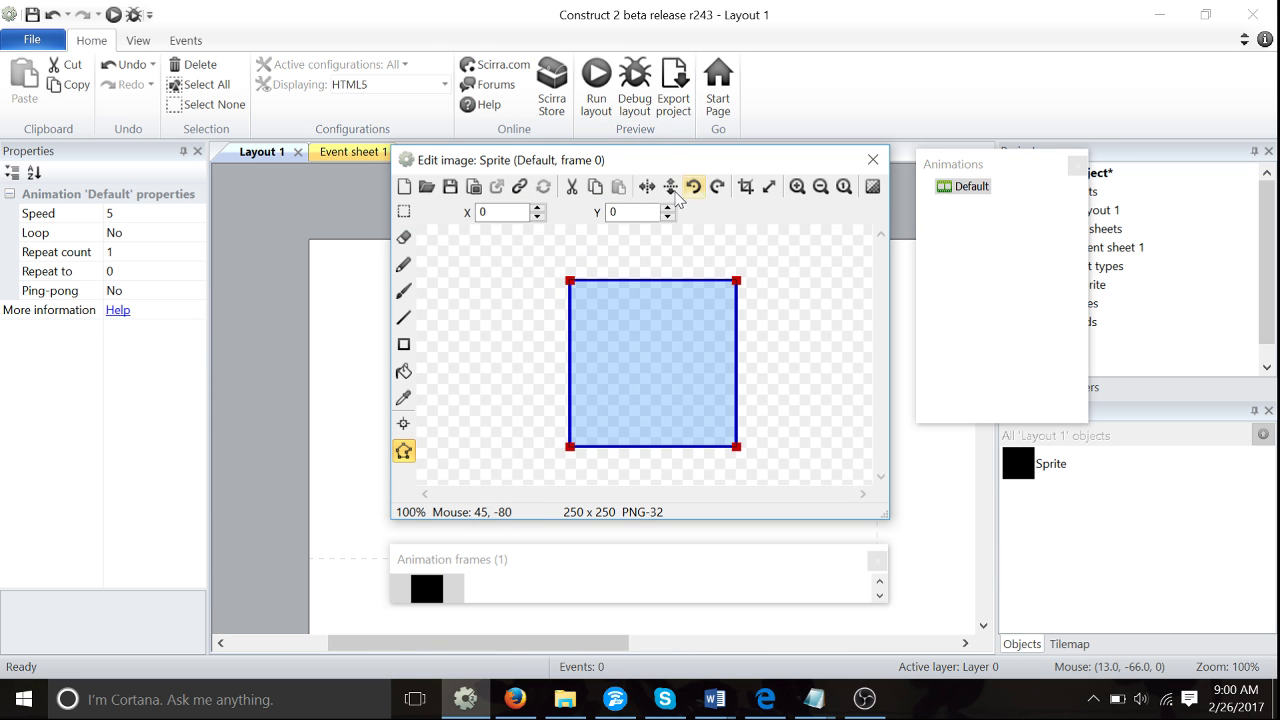
Step: Switch to Firefox, search Google Images for "maze", and copy the 480 × 304 rectangular maze image
{"action": "key", "text": "alt+Tab"}
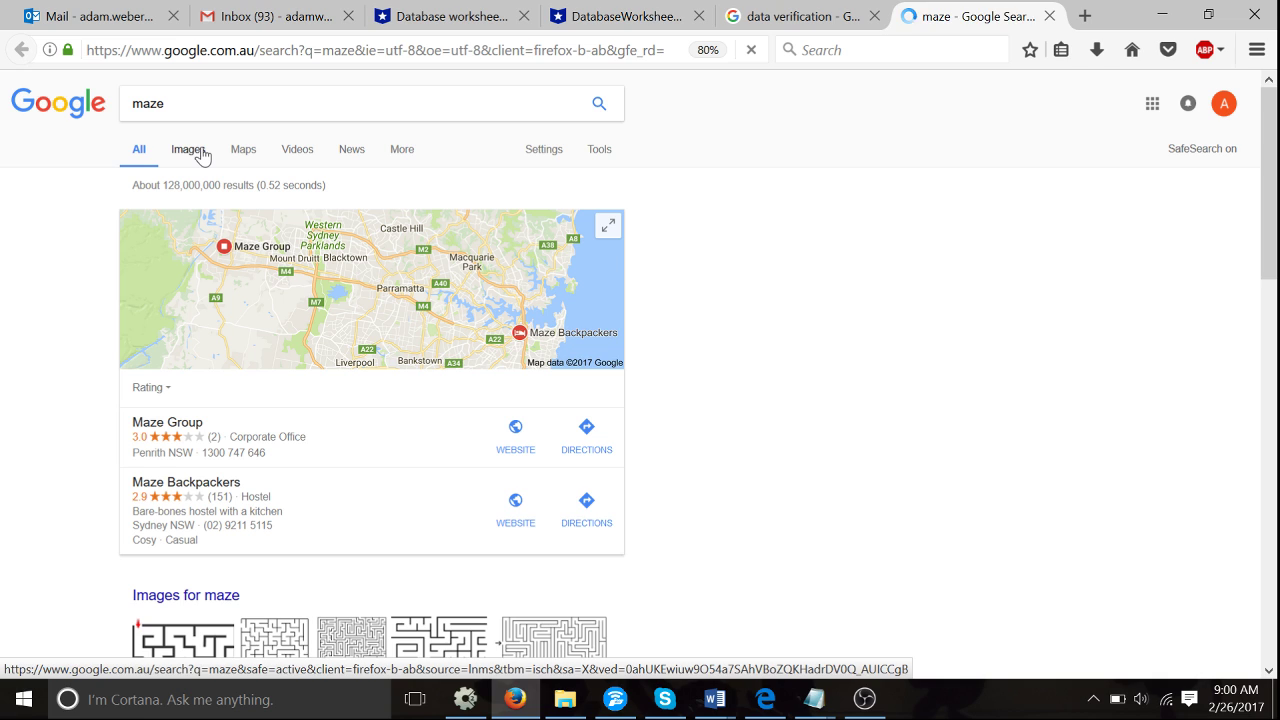
{"action": "left_click", "coordinate": [201, 153]}
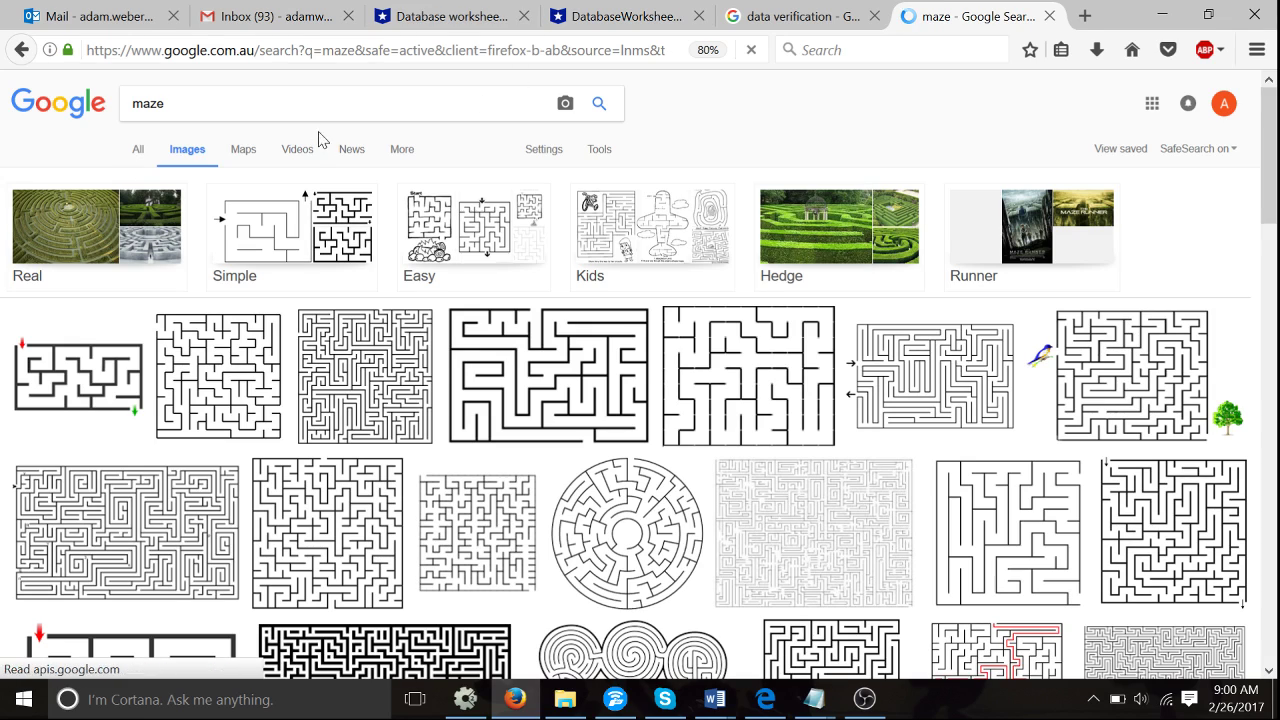
{"action": "left_click", "coordinate": [594, 397]}
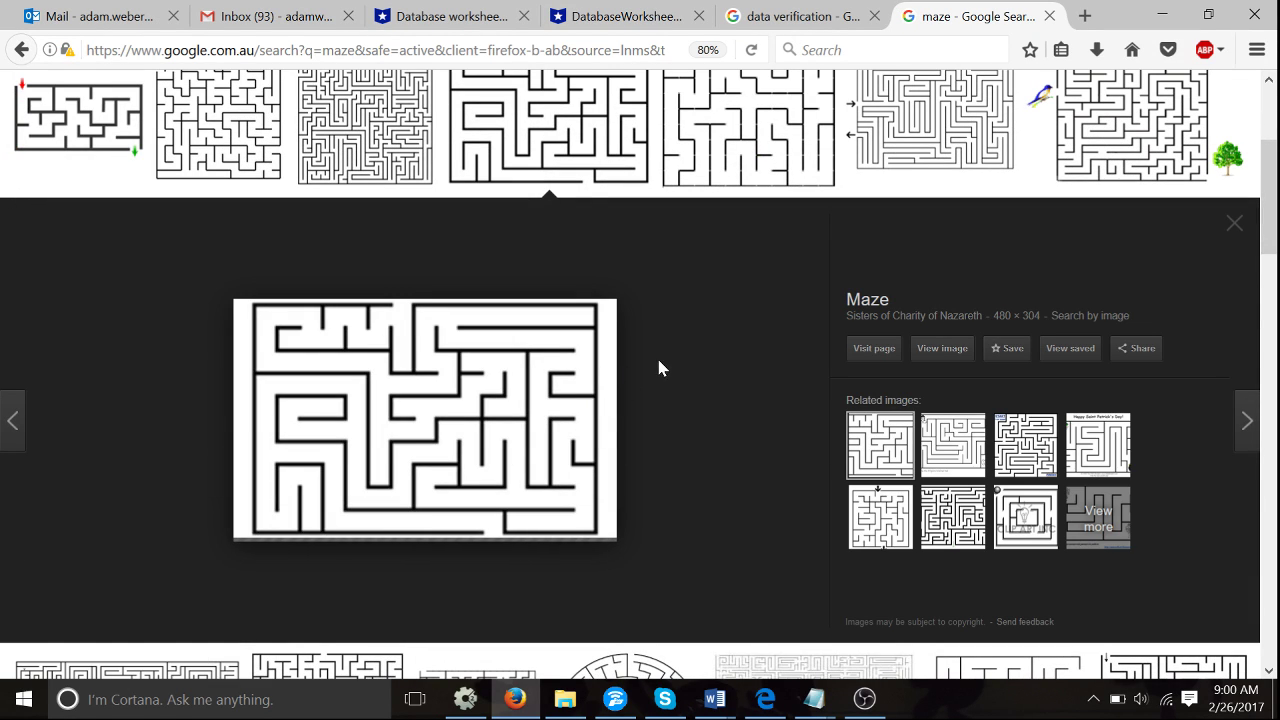
{"action": "scroll", "coordinate": [669, 360], "scroll_direction": "up", "scroll_amount": 2}
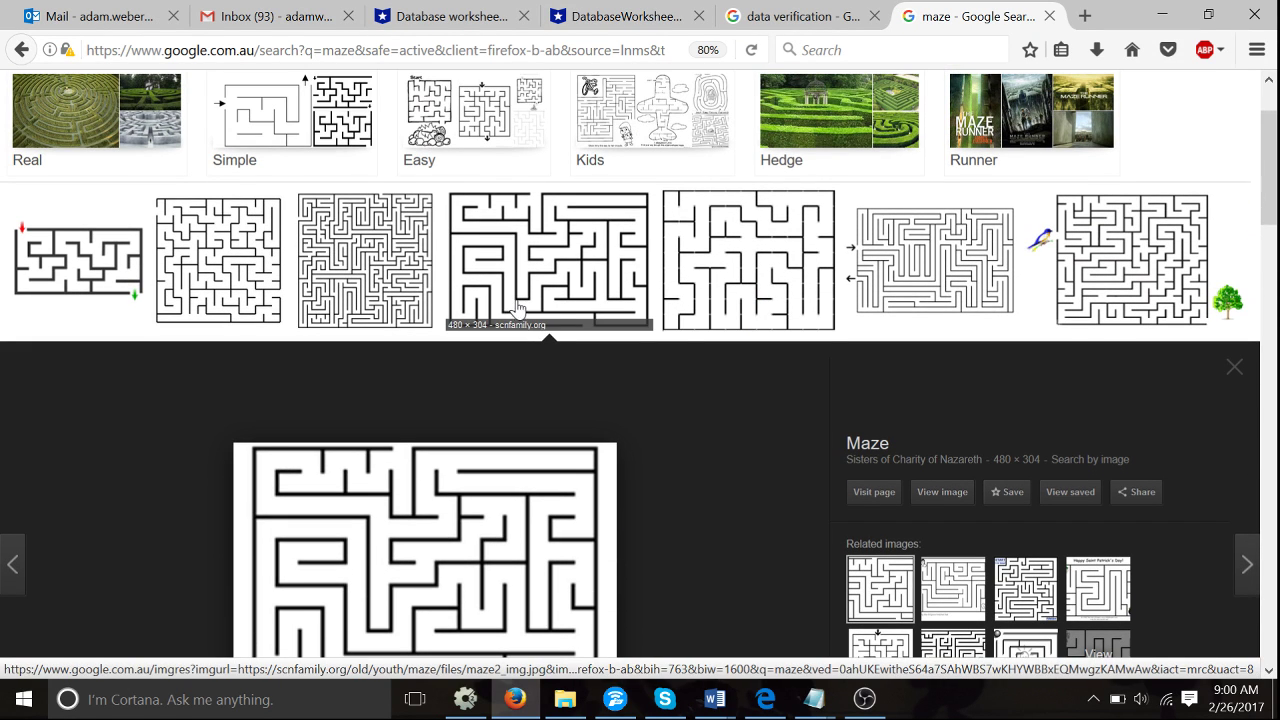
{"action": "right_click", "coordinate": [490, 487]}
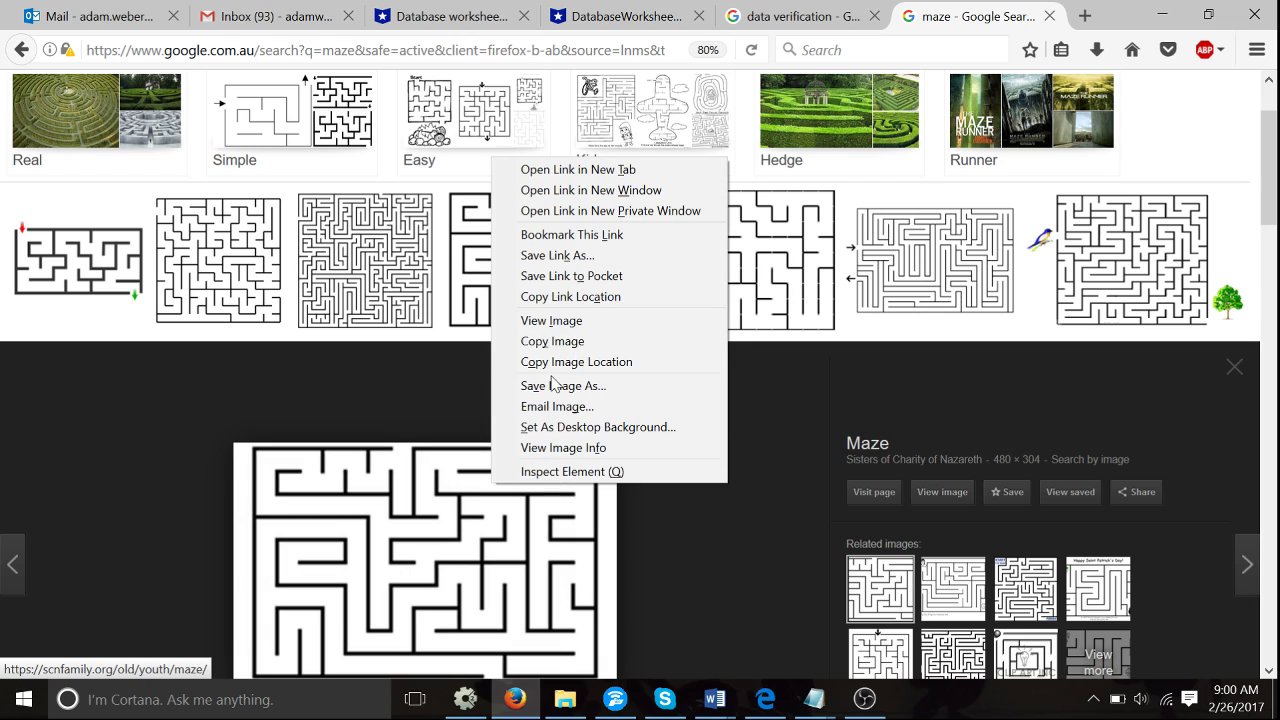
{"action": "left_click", "coordinate": [575, 346]}
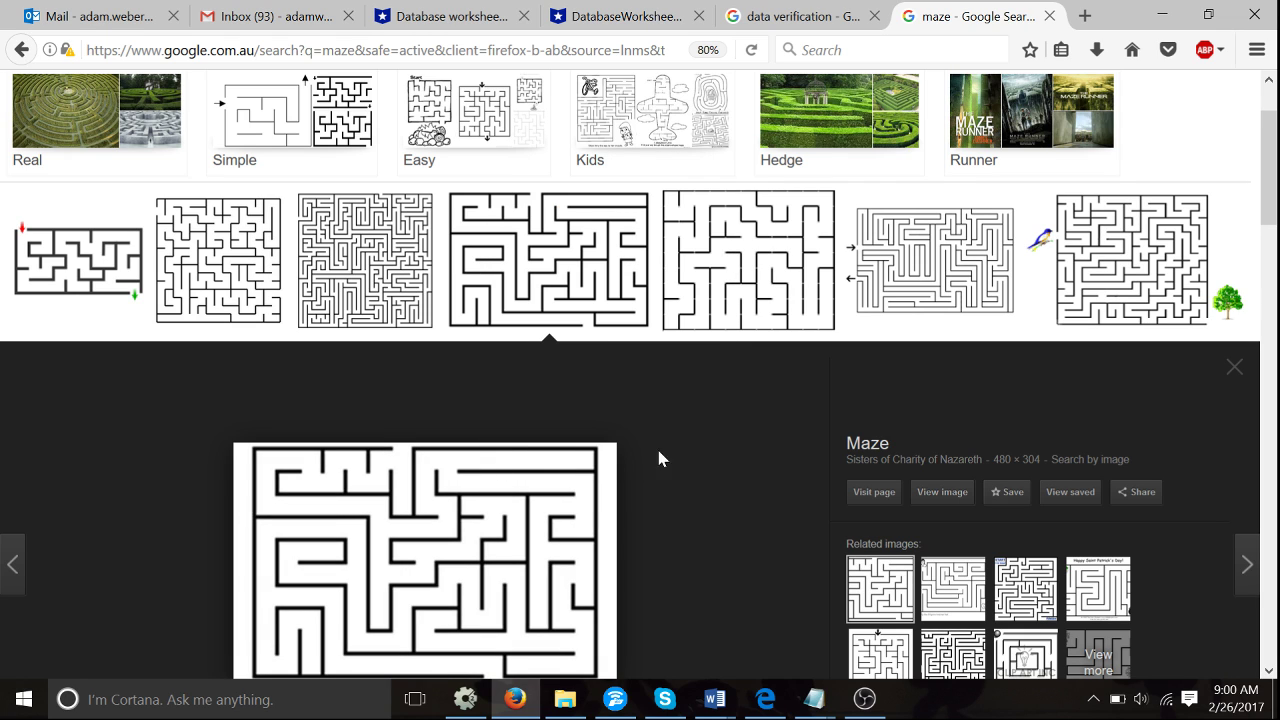
Step: Paste the maze image into the Construct 2 sprite with an enlarged canvas, crop it, and close the image editor
{"action": "key", "text": "alt+Tab"}
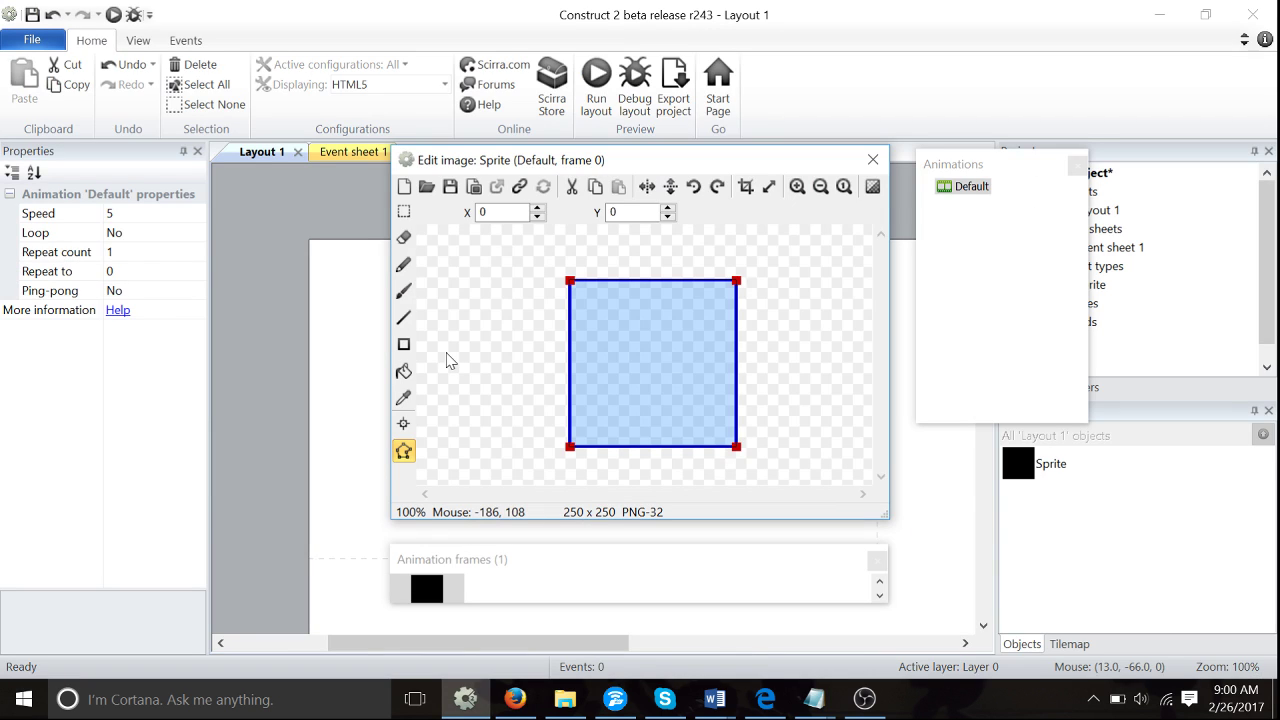
{"action": "key", "text": "ctrl+v"}
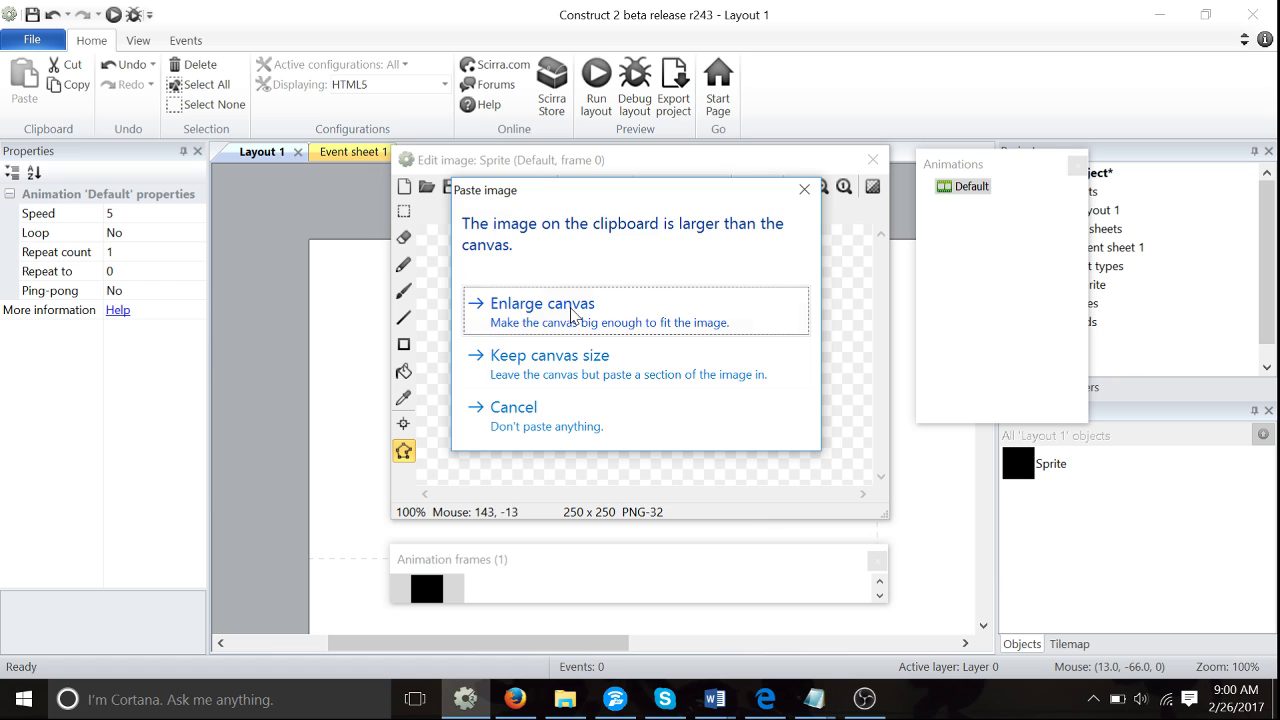
{"action": "left_click", "coordinate": [572, 314]}
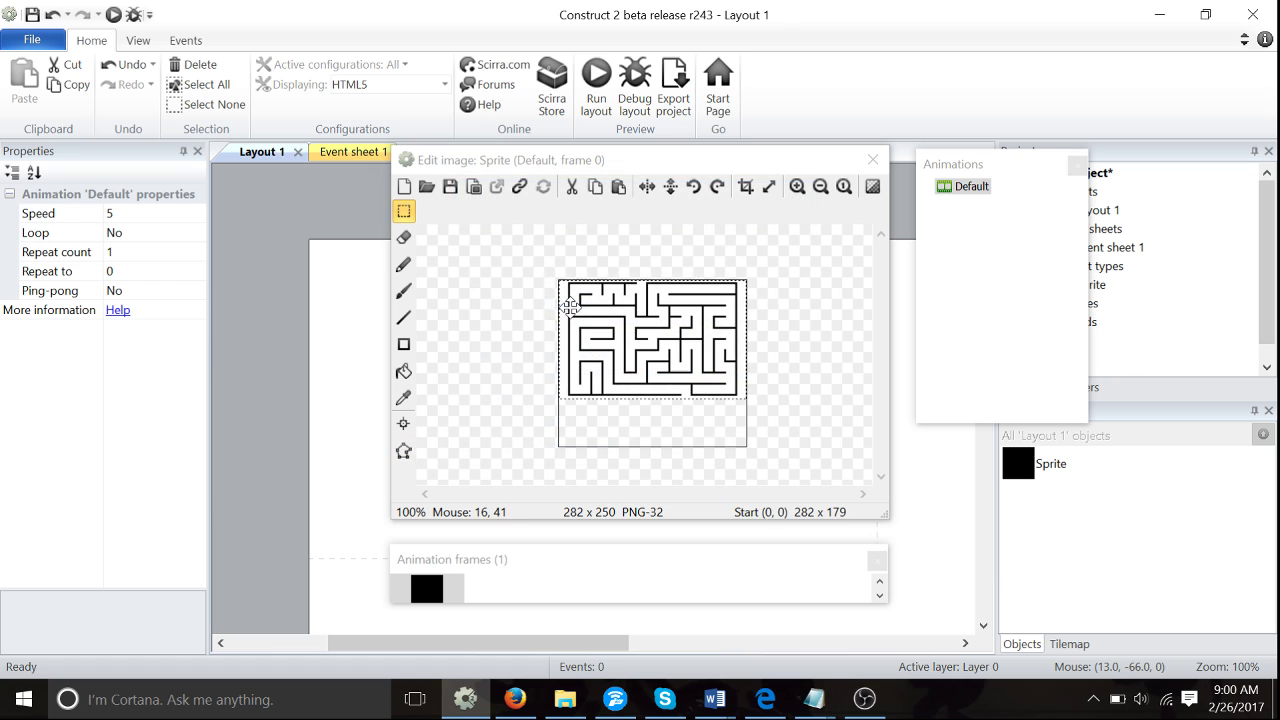
{"action": "left_click", "coordinate": [748, 188]}
{"action": "left_click", "coordinate": [873, 160]}
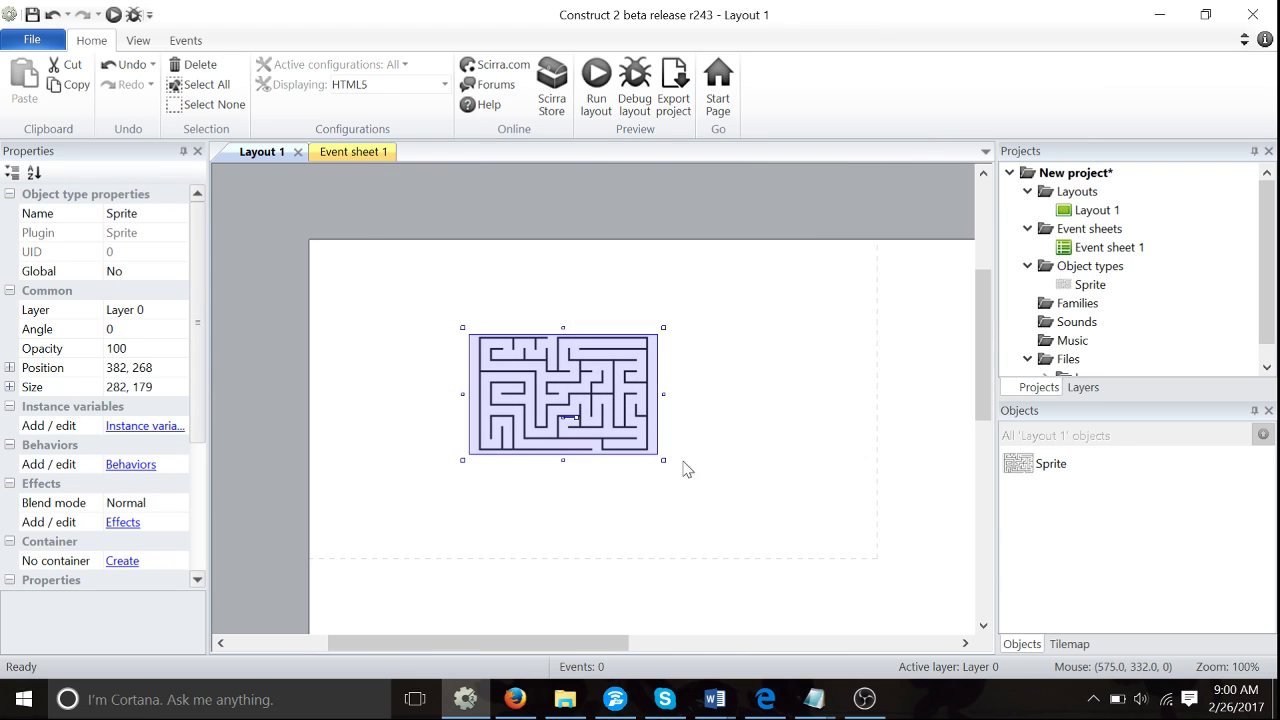
Step: Align the maze sprite with the layout's upper-left corner and enlarge it to about 1700 by 955 to cover the layout
{"action": "left_click_drag", "start_coordinate": [657, 457], "coordinate": [968, 630]}
{"action": "left_click_drag", "start_coordinate": [800, 457], "coordinate": [660, 266]}
{"action": "scroll", "coordinate": [660, 266], "scroll_direction": "up", "scroll_amount": 3}
{"action": "scroll", "coordinate": [661, 300], "scroll_direction": "down", "scroll_amount": 3}
{"action": "scroll", "coordinate": [663, 400], "scroll_direction": "up", "scroll_amount": 1}
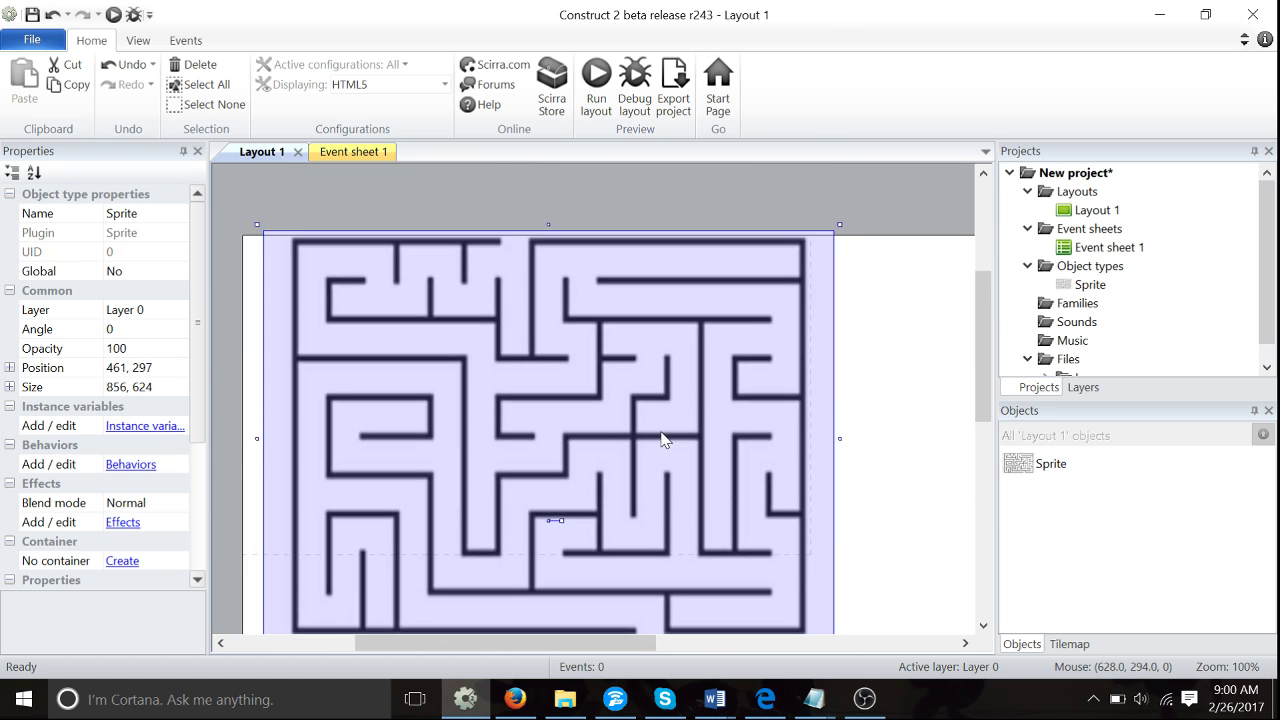
{"action": "scroll", "coordinate": [646, 443], "scroll_direction": "down", "scroll_amount": 3}
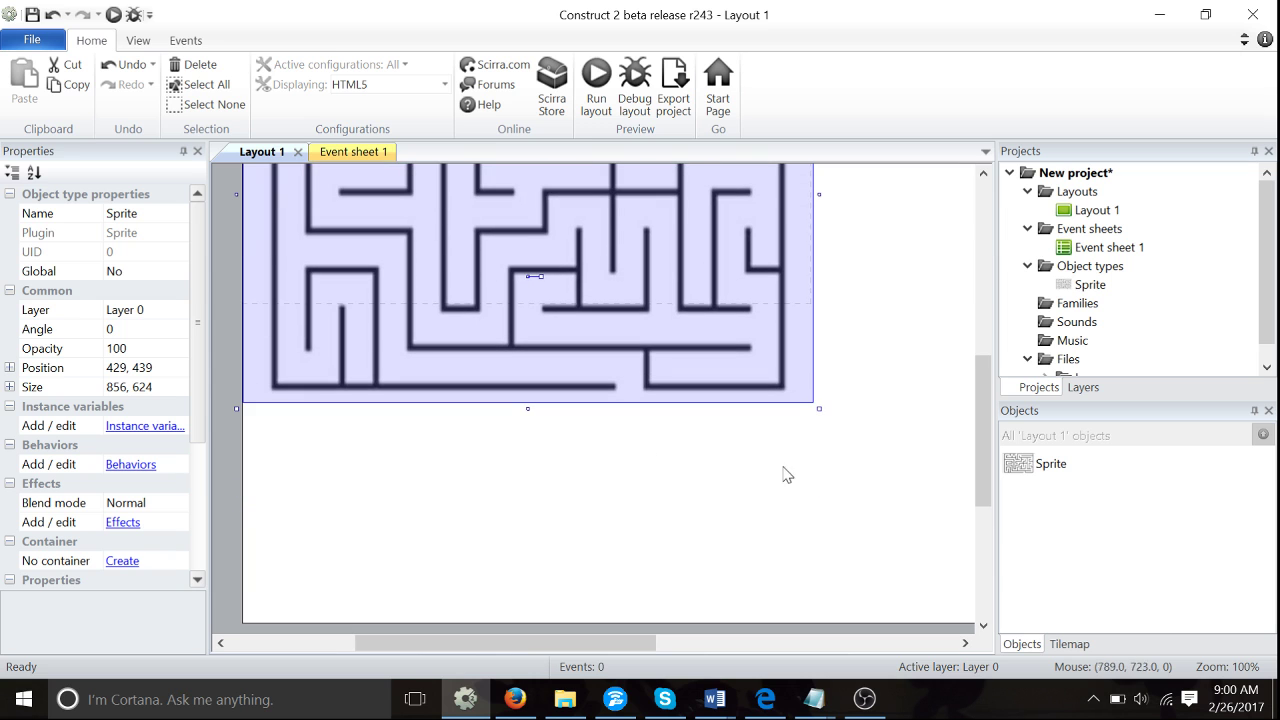
{"action": "left_click_drag", "start_coordinate": [815, 408], "coordinate": [888, 627]}
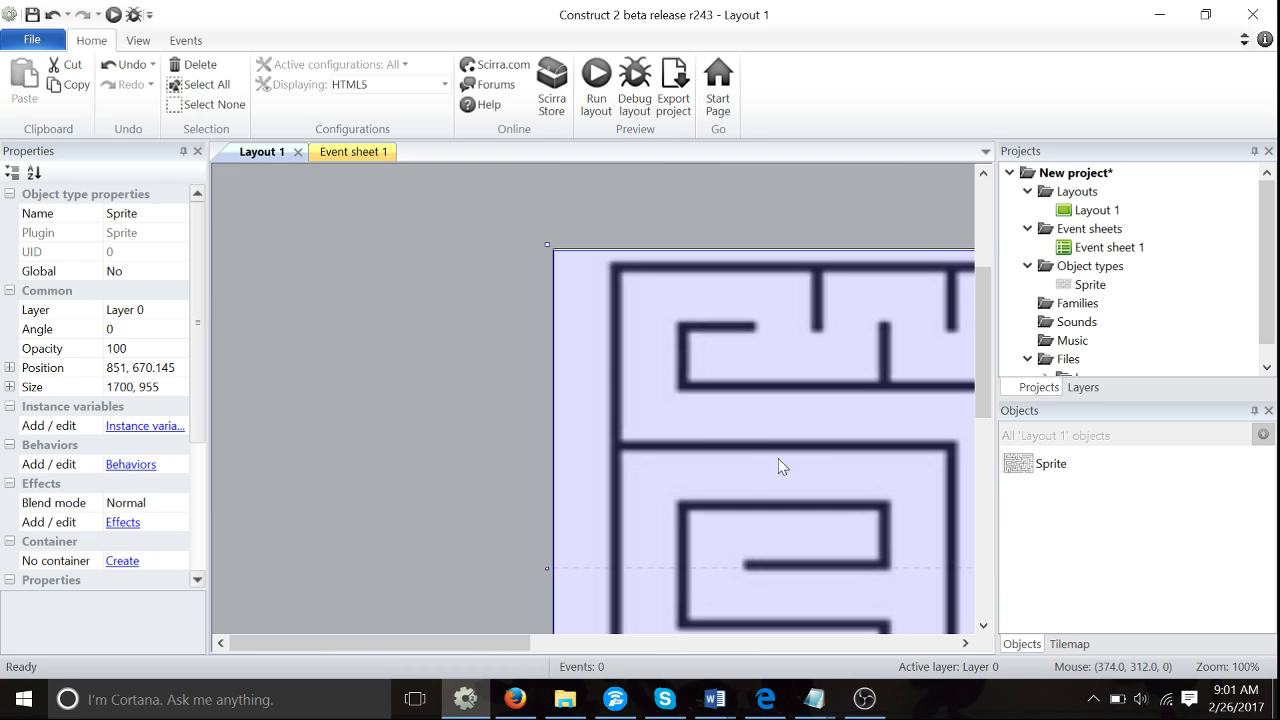
{"action": "left_click", "coordinate": [479, 405]}
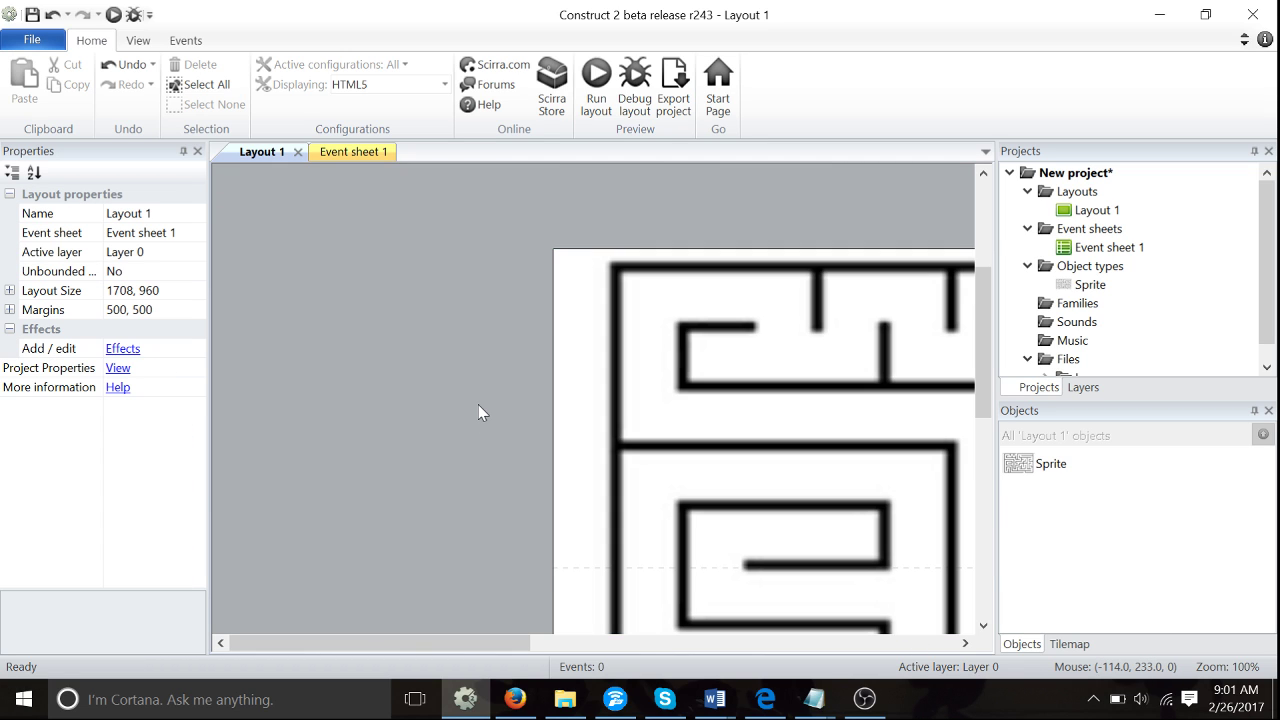
Step: Rename the maze image's sprite object as maze
{"action": "left_click", "coordinate": [1037, 466]}
{"action": "left_click", "coordinate": [155, 232]}
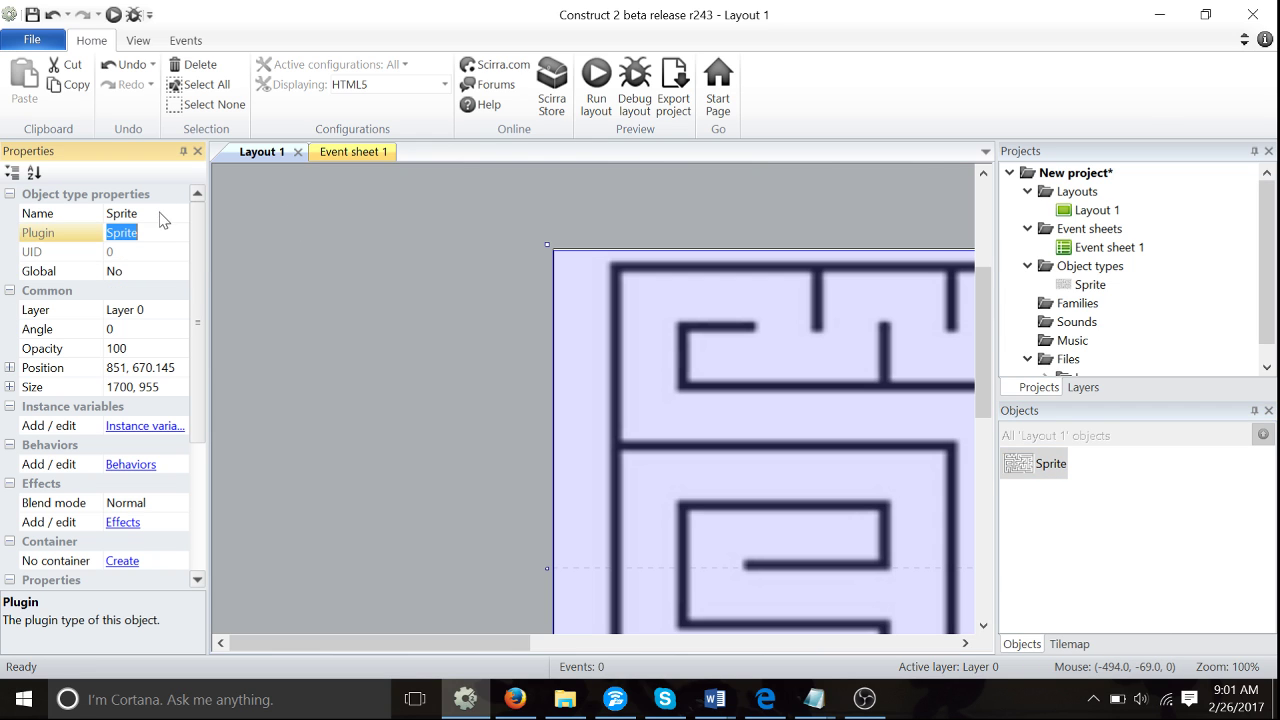
{"action": "left_click", "coordinate": [160, 214]}
{"action": "type", "text": "m"}
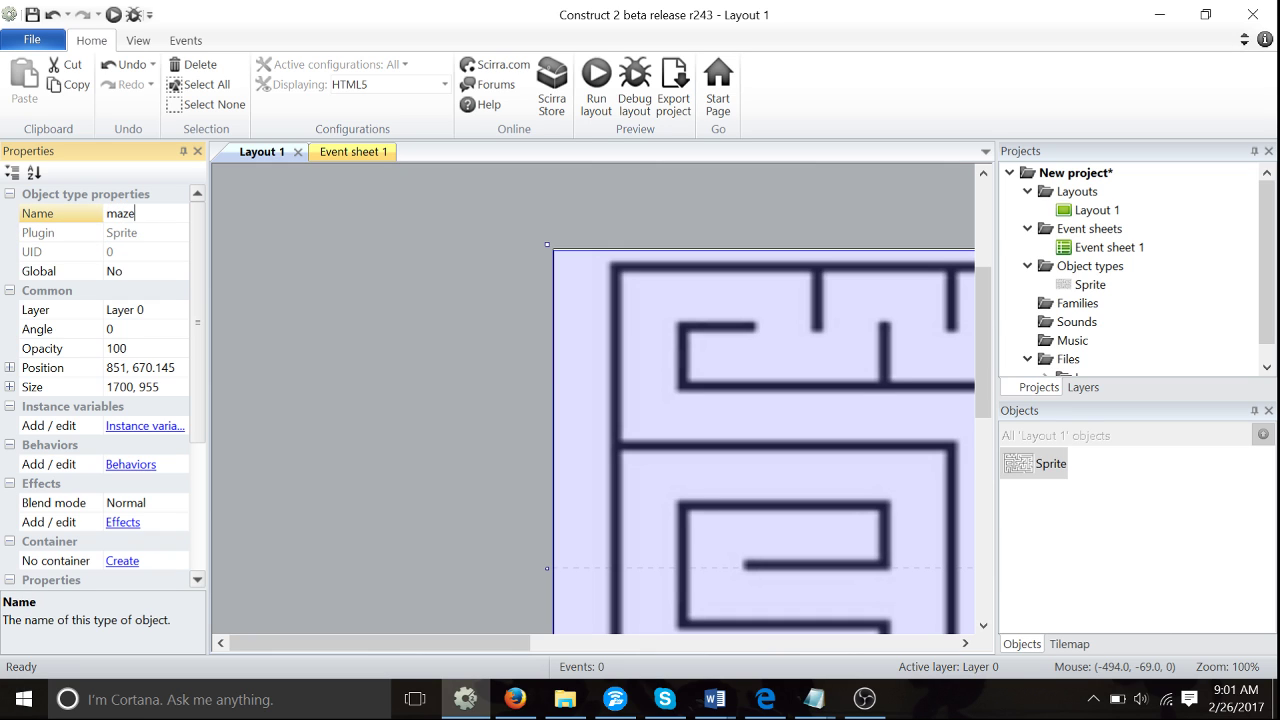
{"action": "type", "text": "aze"}
{"action": "key", "text": "Return"}
{"action": "left_click", "coordinate": [320, 266]}
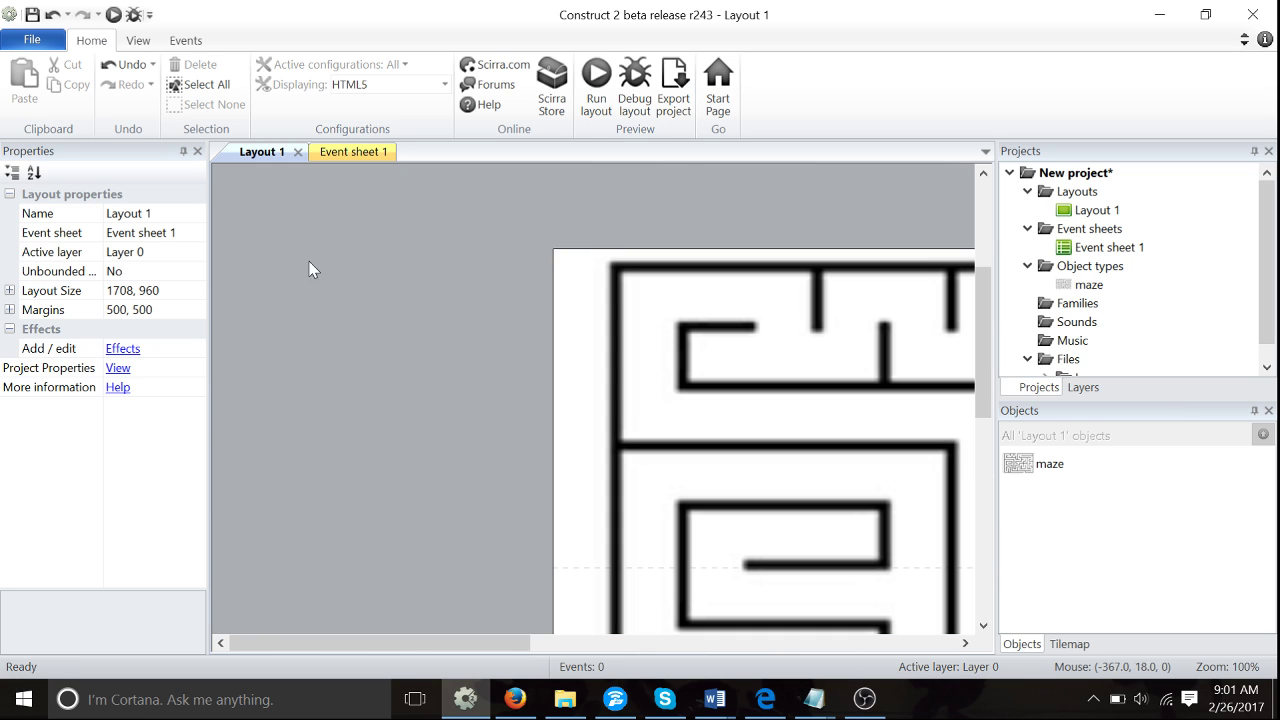
Step: Insert a second Sprite object in the grey margin beside the layout, at about -300, 93
{"action": "double_click", "coordinate": [438, 435]}
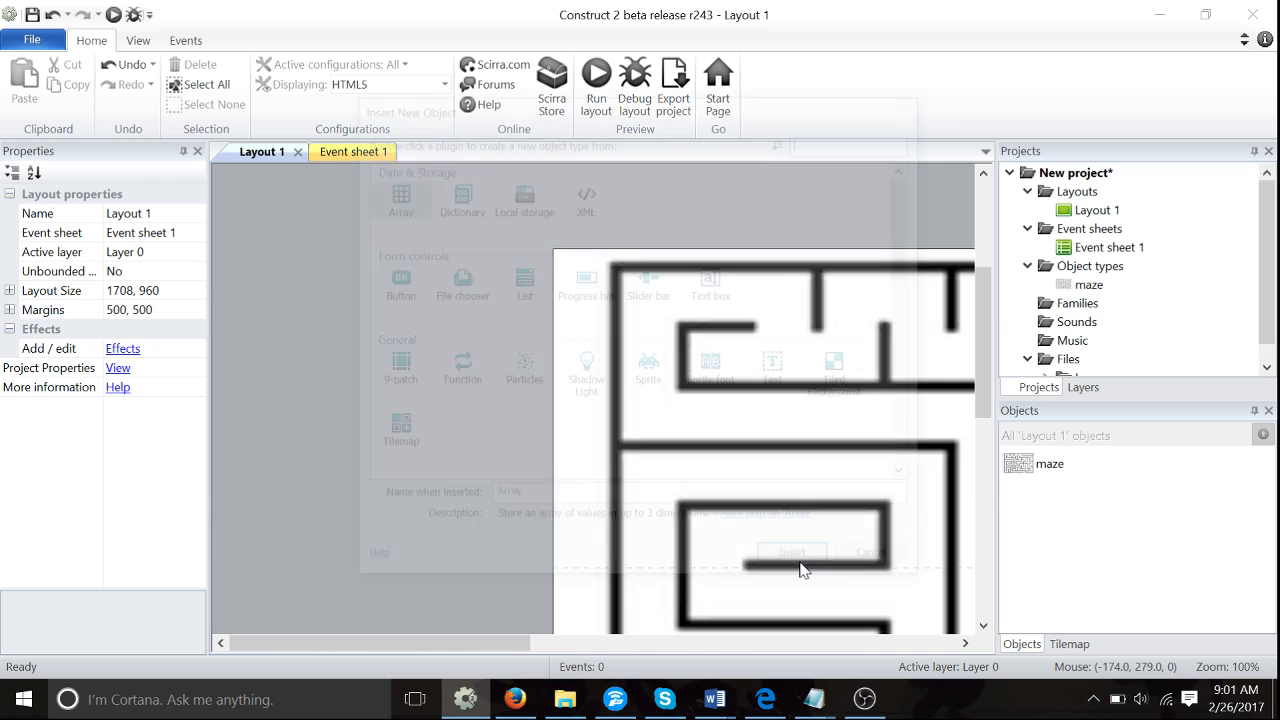
{"action": "type", "text": "spr"}
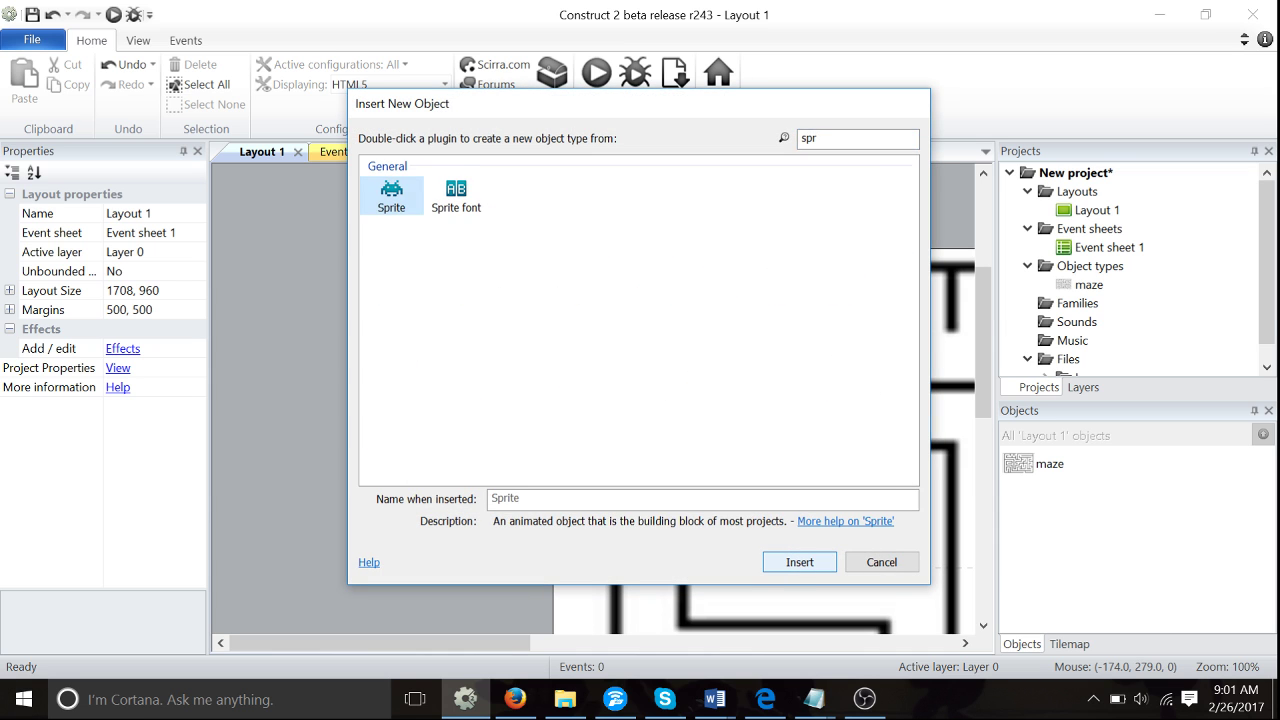
{"action": "left_click", "coordinate": [800, 562]}
{"action": "left_click", "coordinate": [354, 311]}
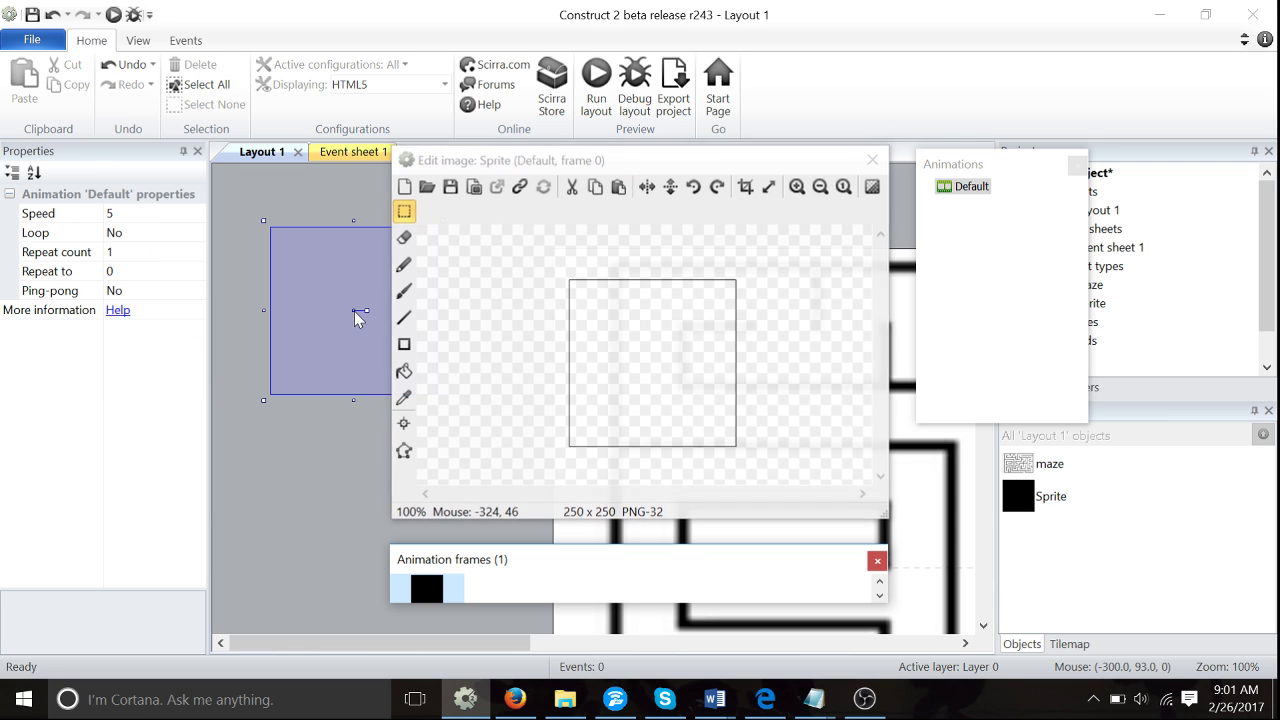
Step: Fill the second sprite's image with blue (red 16, green 60, blue 238) and close the image editor
{"action": "left_click", "coordinate": [403, 292]}
{"action": "left_click", "coordinate": [404, 371]}
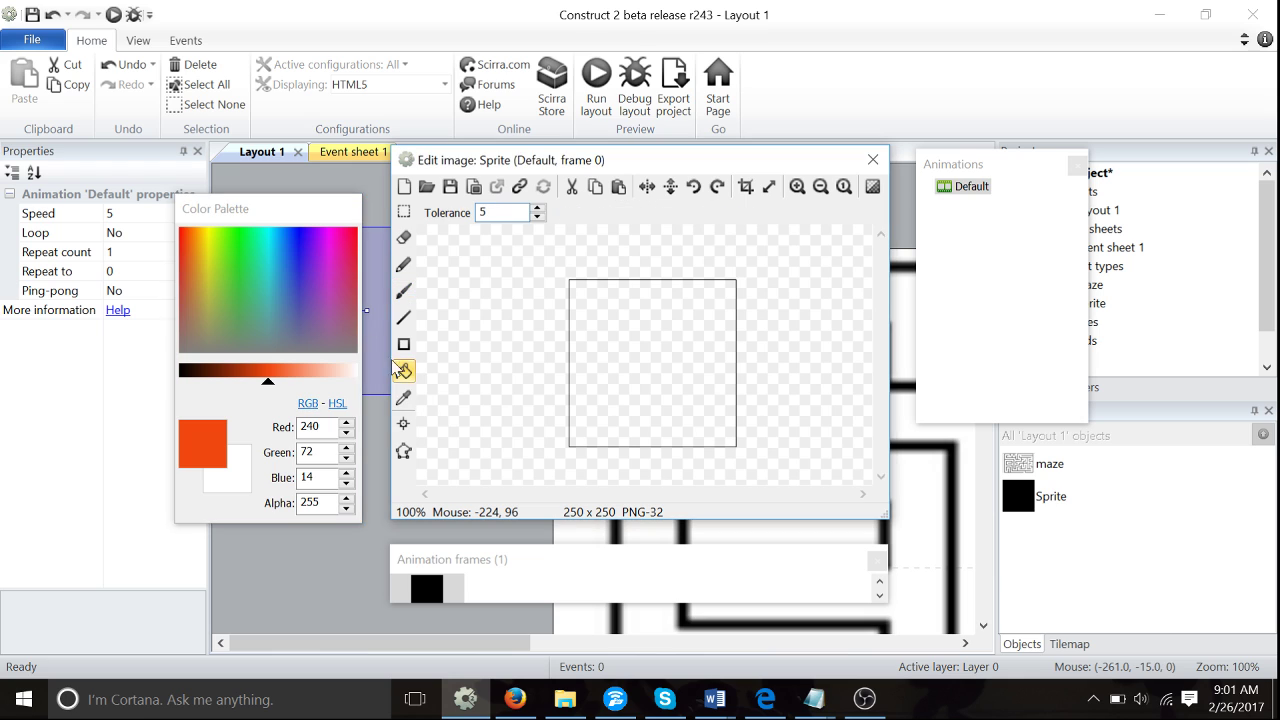
{"action": "left_click", "coordinate": [330, 260]}
{"action": "left_click", "coordinate": [320, 257]}
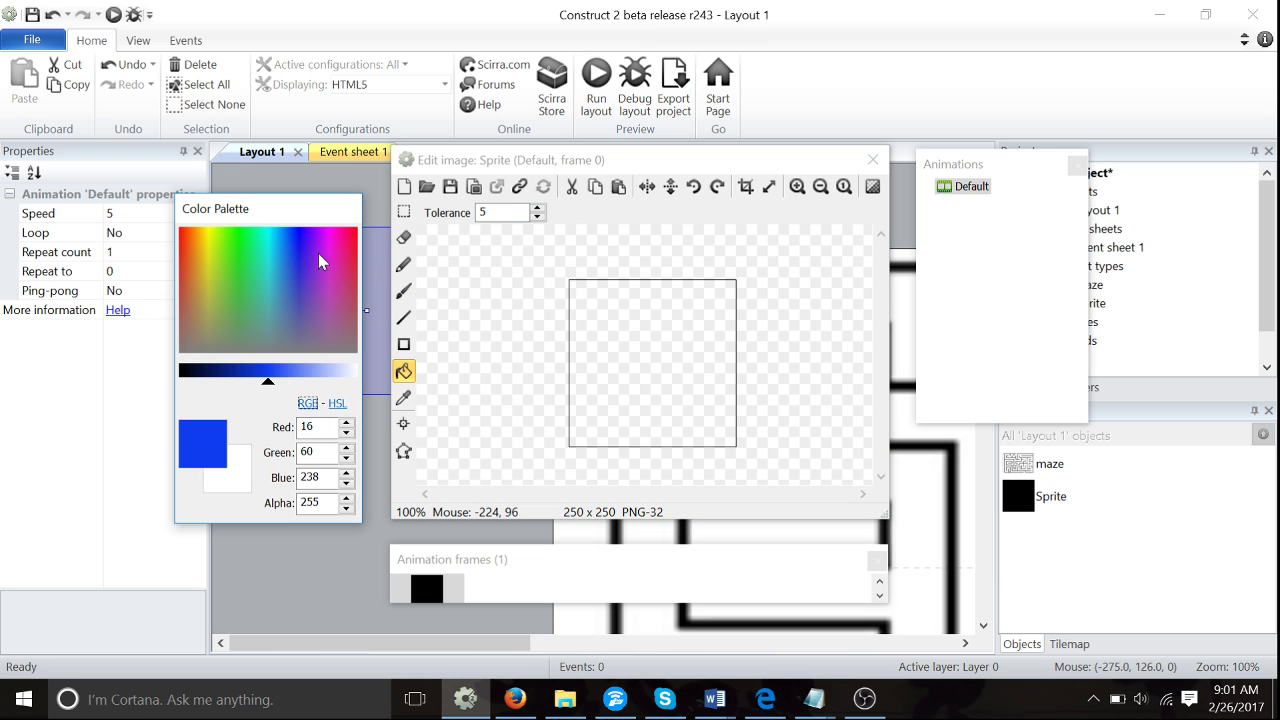
{"action": "left_click", "coordinate": [666, 357]}
{"action": "left_click", "coordinate": [666, 357]}
{"action": "left_click", "coordinate": [873, 160]}
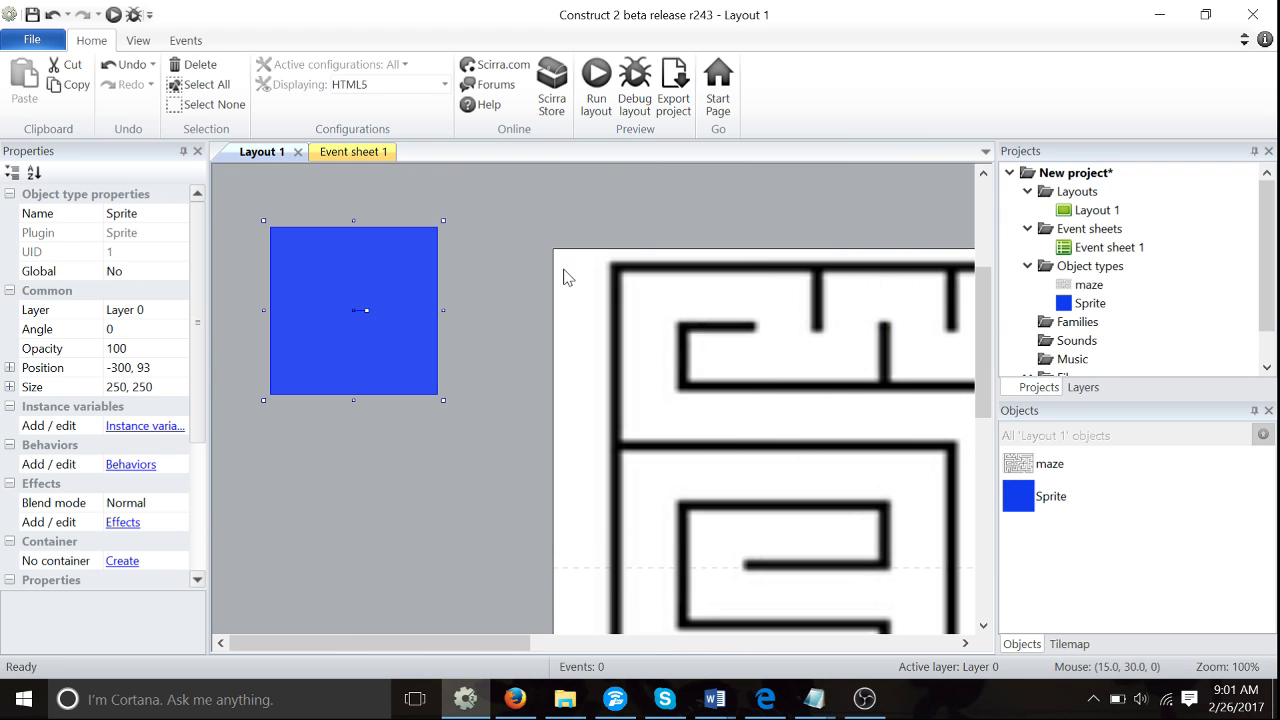
Step: Shrink the blue sprite to about 53 by 54 and place it in the opening of the maze's upper wall, at about 747, 15
{"action": "left_click_drag", "start_coordinate": [443, 400], "coordinate": [753, 508]}
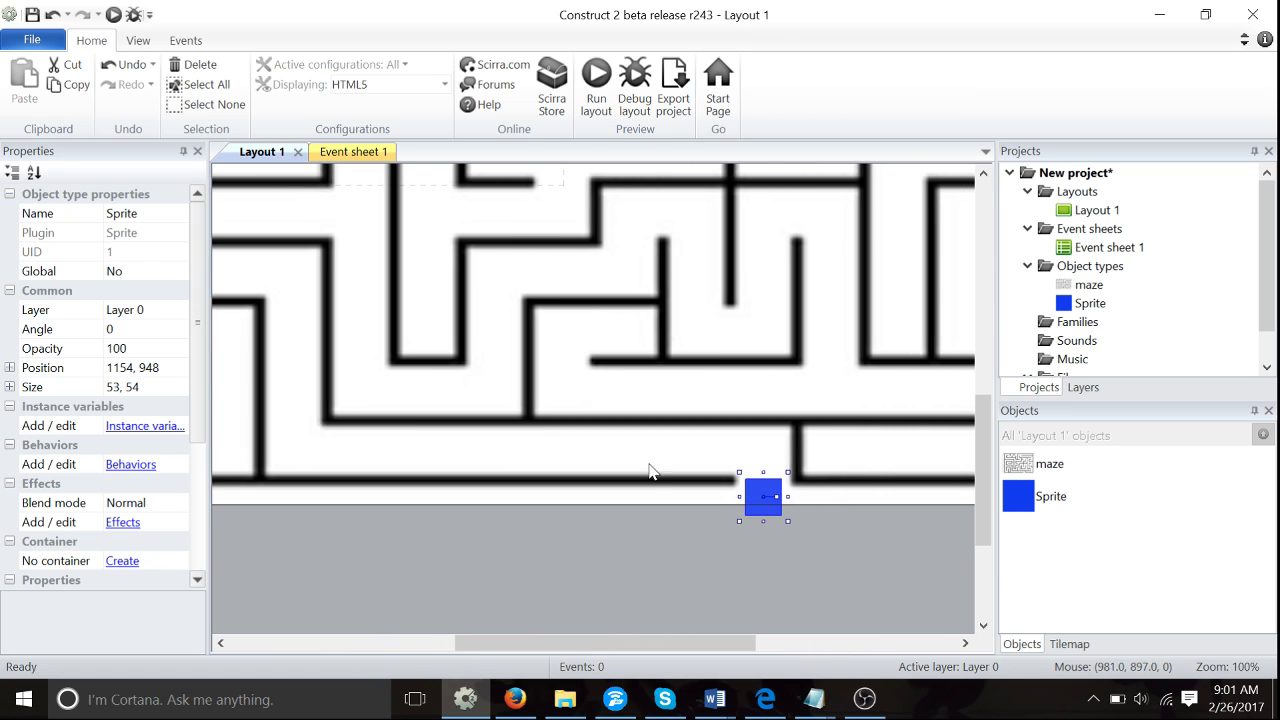
{"action": "scroll", "coordinate": [880, 520], "scroll_direction": "up", "scroll_amount": 3}
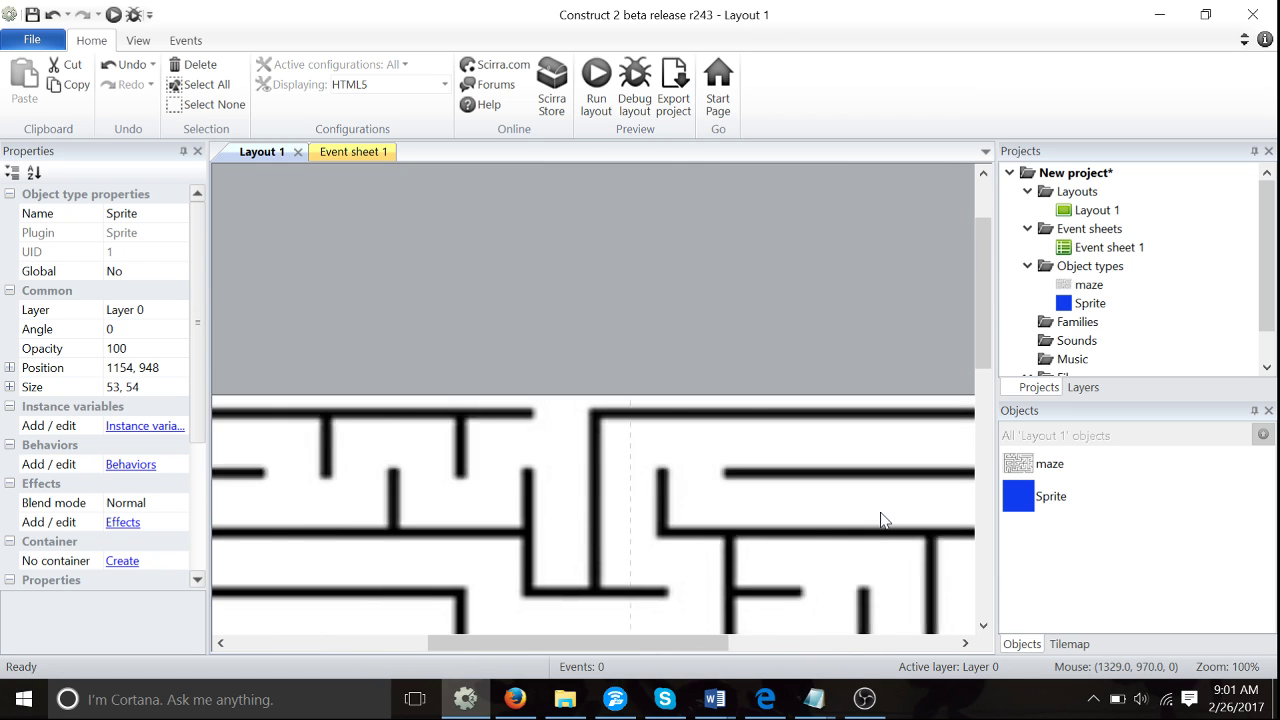
{"action": "scroll", "coordinate": [880, 515], "scroll_direction": "right", "scroll_amount": 8, "text": "shift"}
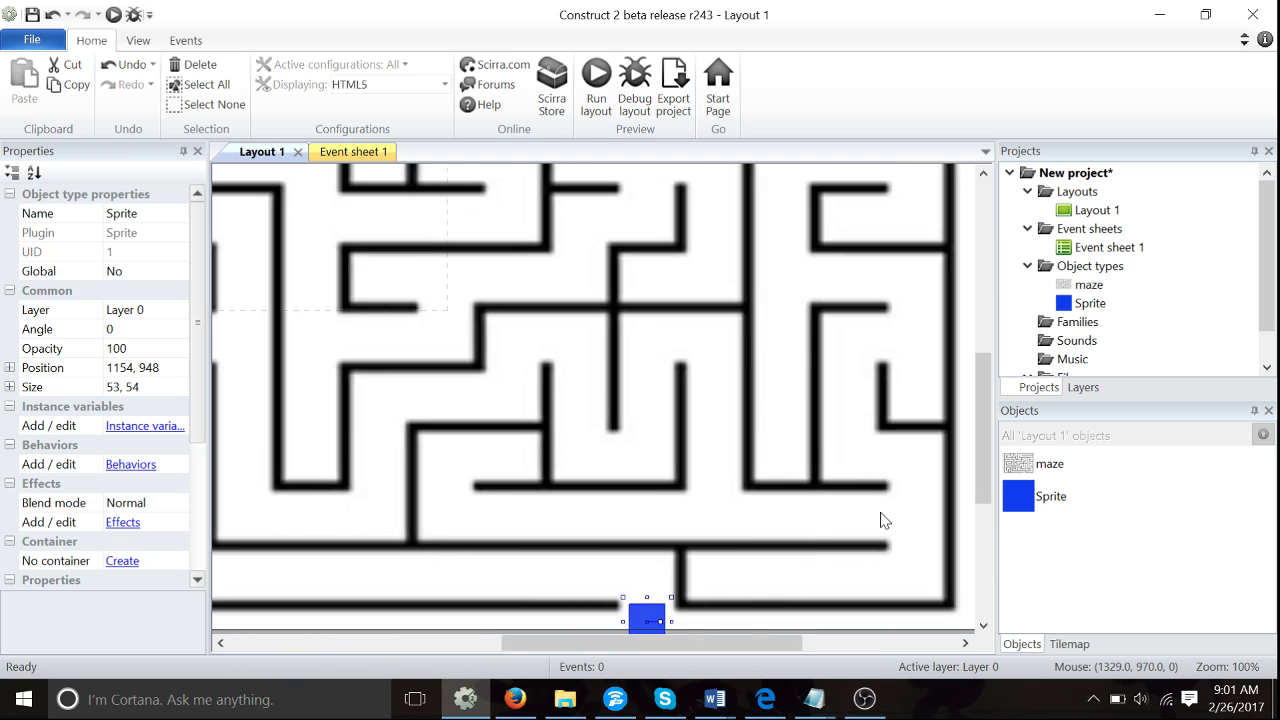
{"action": "scroll", "coordinate": [880, 515], "scroll_direction": "left", "scroll_amount": 5, "text": "shift"}
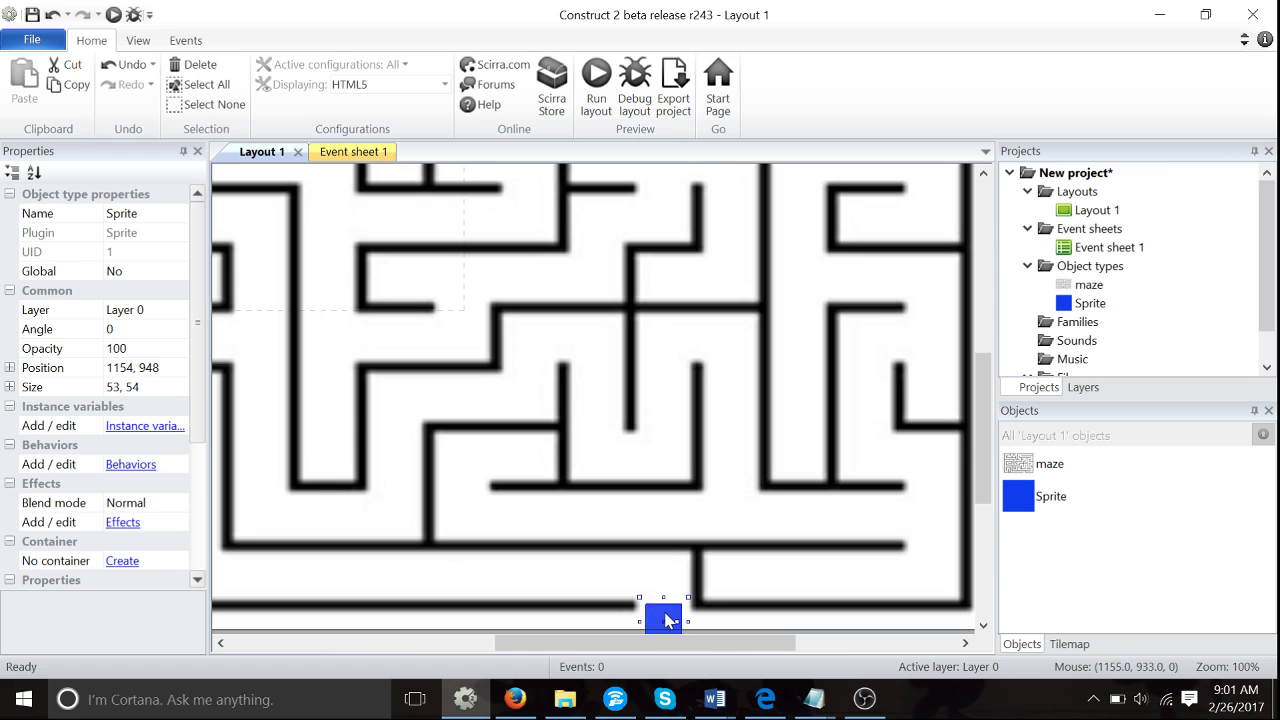
{"action": "left_click_drag", "start_coordinate": [665, 620], "coordinate": [395, 224]}
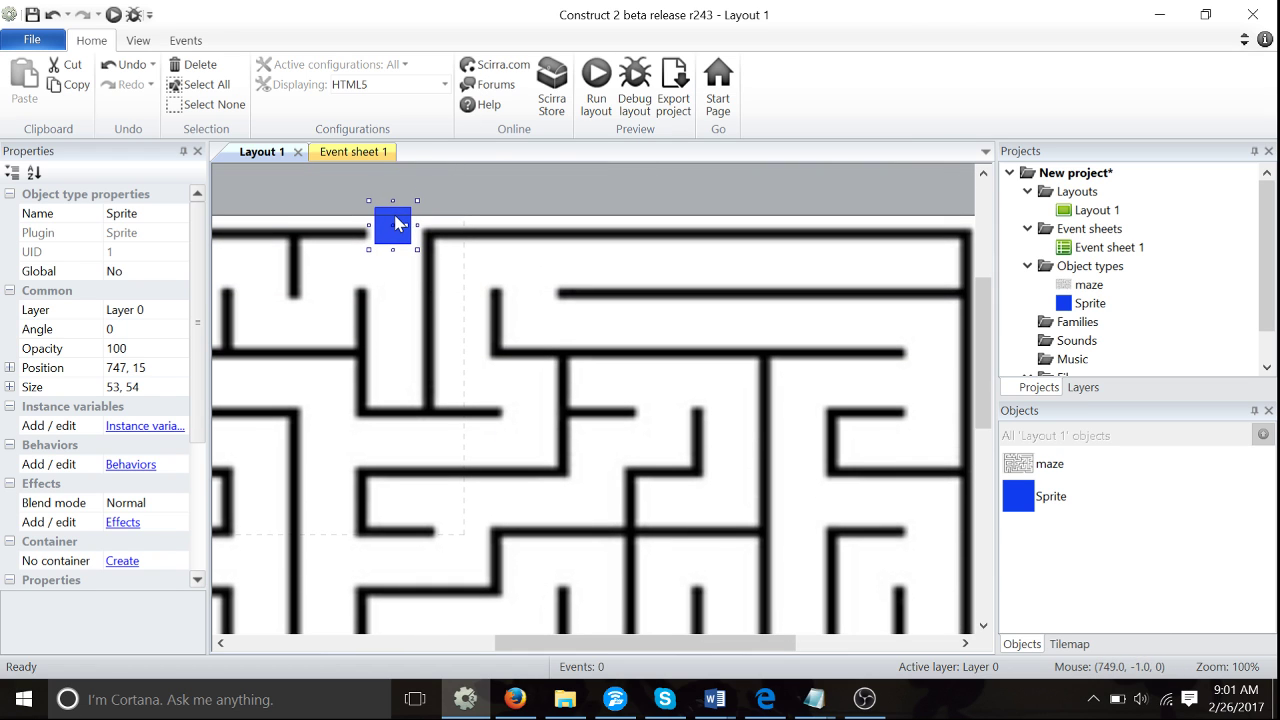
Step: Add the 8 Direction behavior to the blue sprite and close its behaviors dialog
{"action": "left_click", "coordinate": [126, 466]}
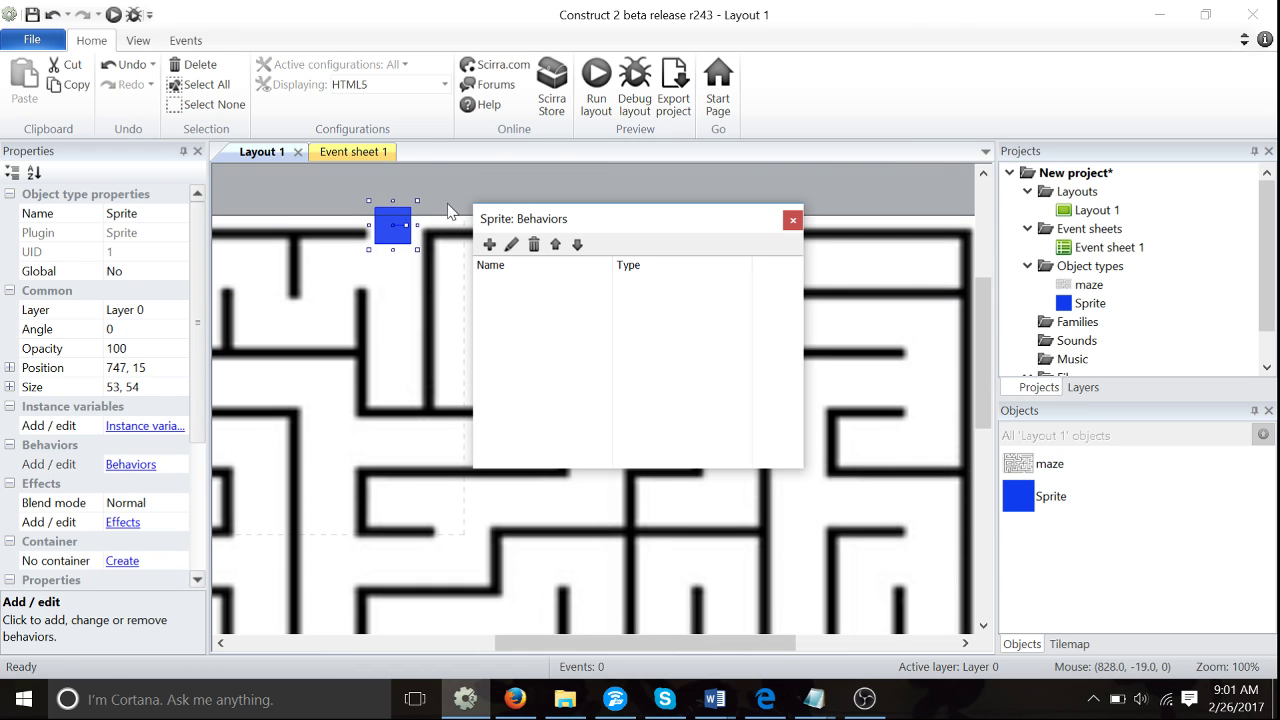
{"action": "left_click", "coordinate": [491, 245]}
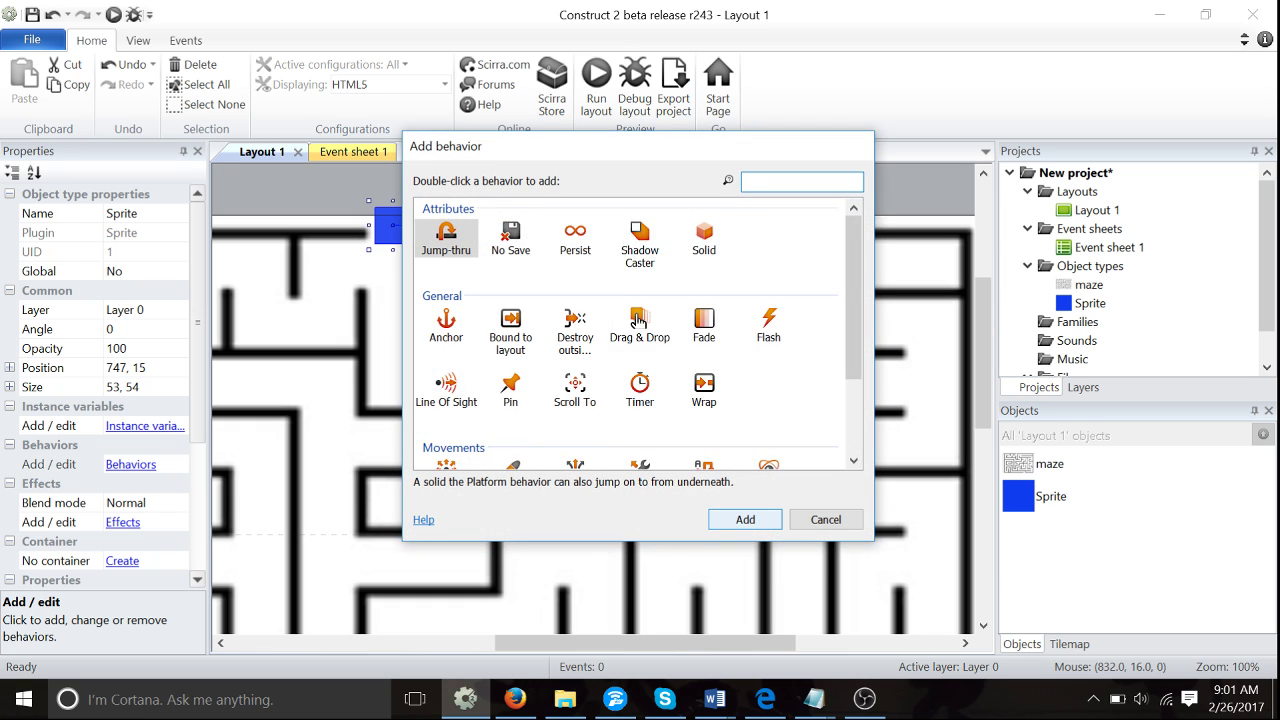
{"action": "type", "text": "dire"}
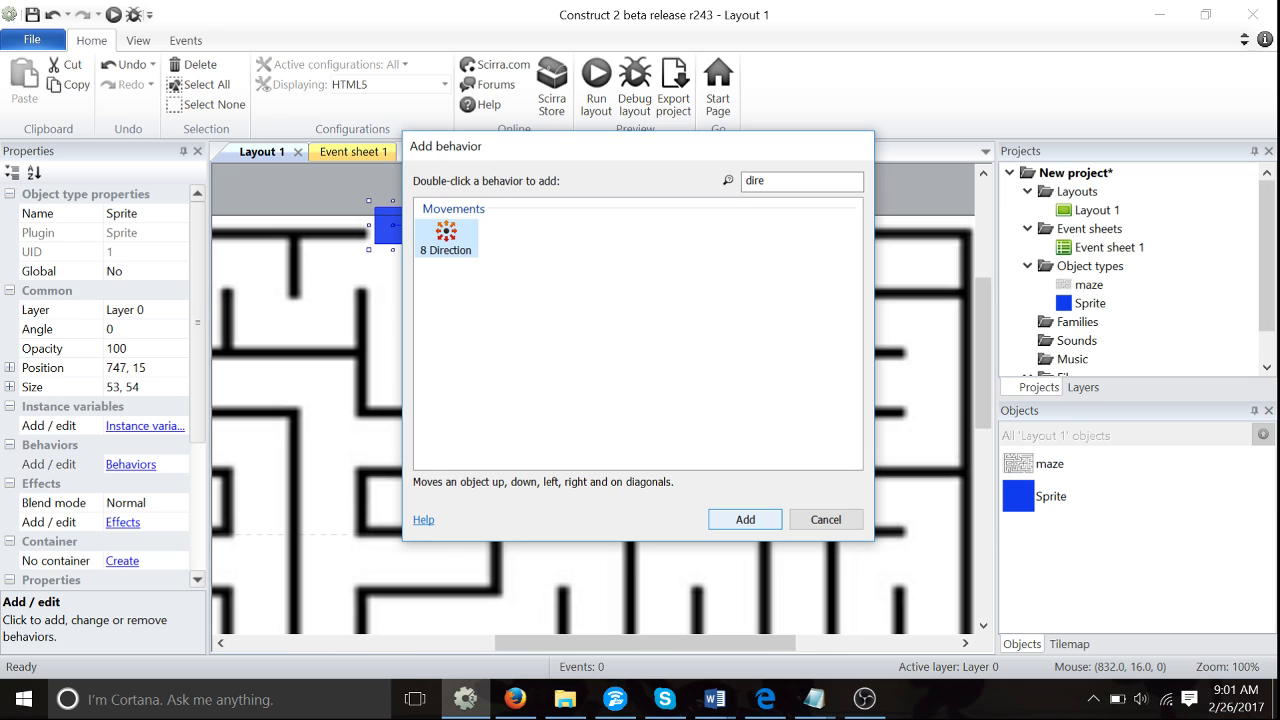
{"action": "left_click", "coordinate": [745, 519]}
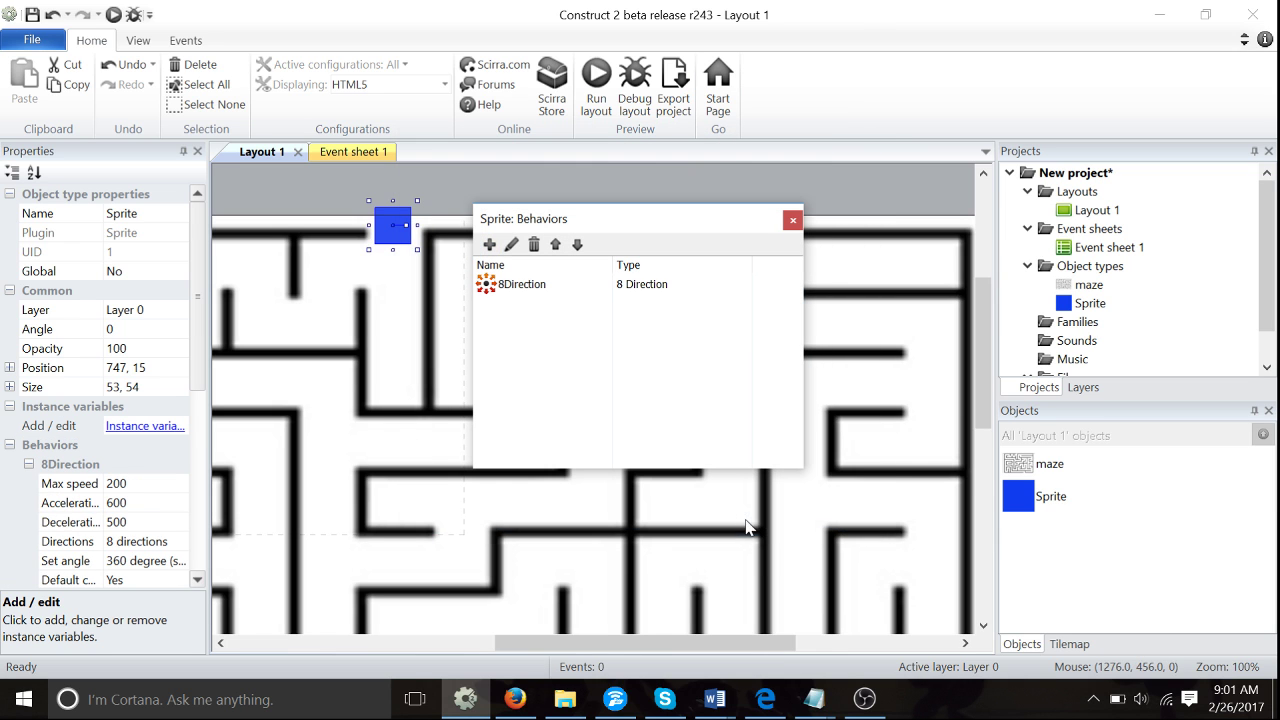
{"action": "left_click", "coordinate": [791, 221]}
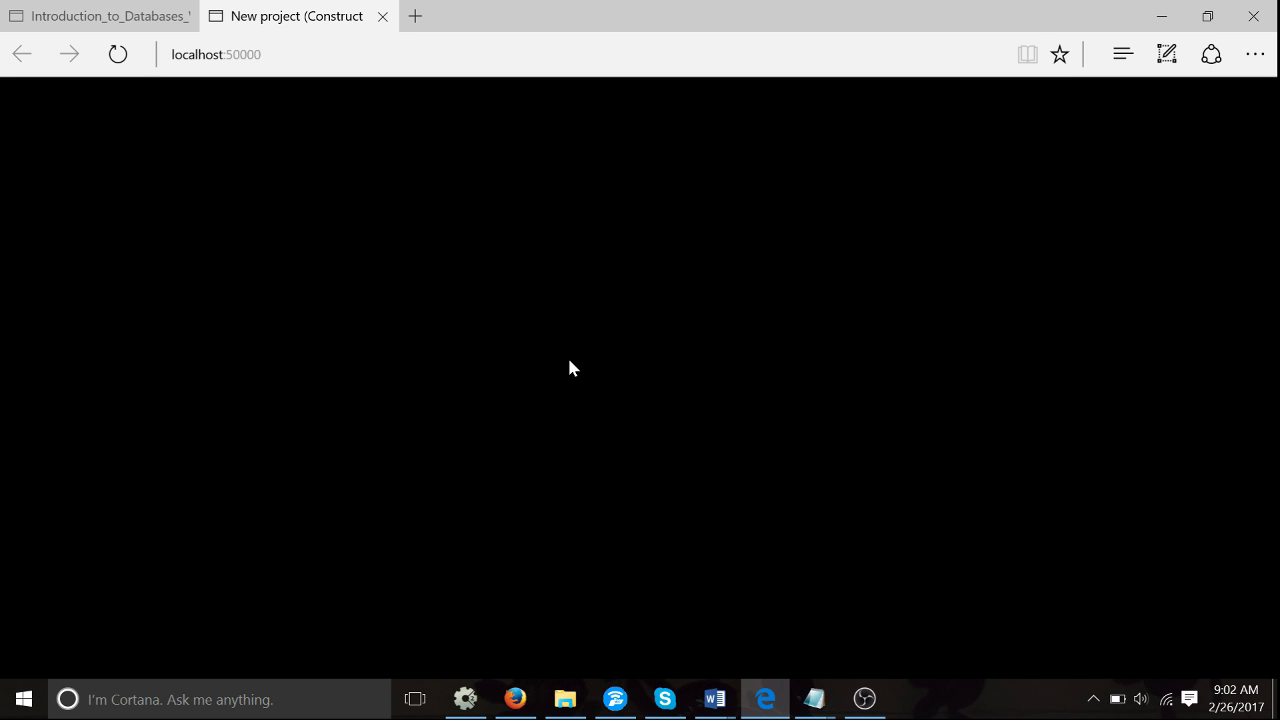
Step: Test the blue square's movement in all directions in the browser preview, and return to the Construct 2 layout
{"action": "key", "text": "alt+Tab"}
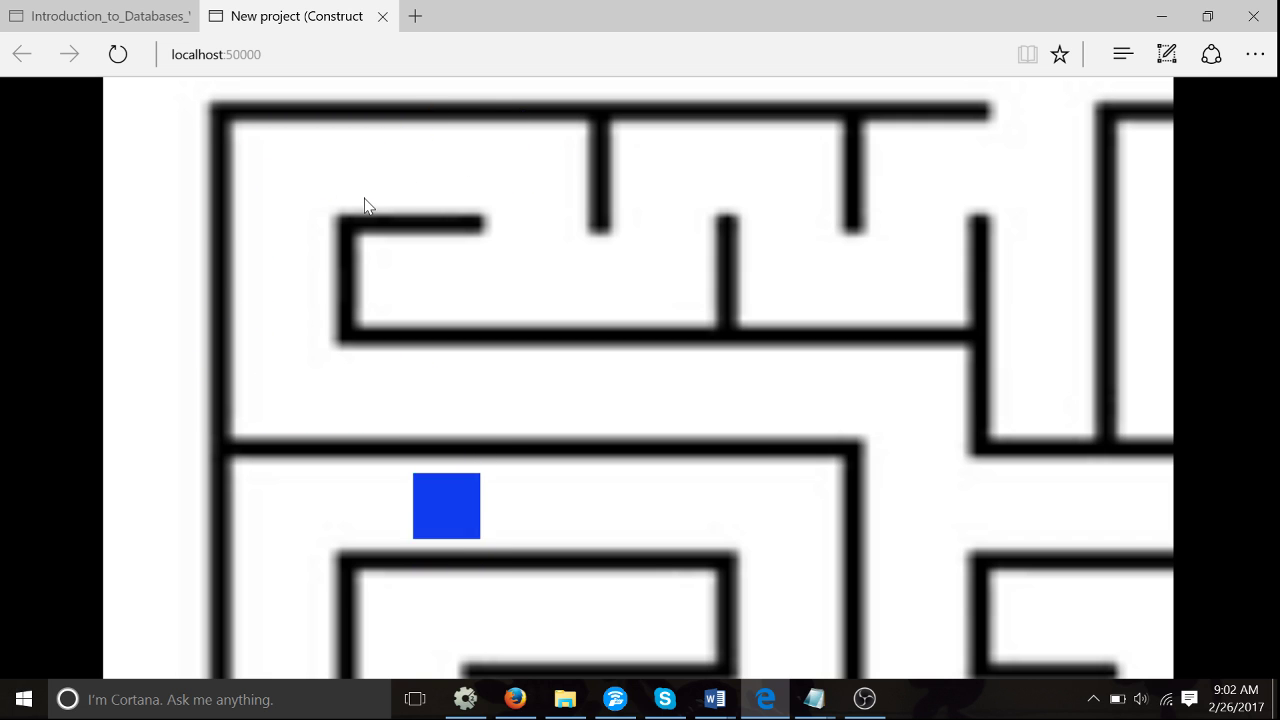
{"action": "key", "text": "Up"}
{"action": "key", "text": "Right"}
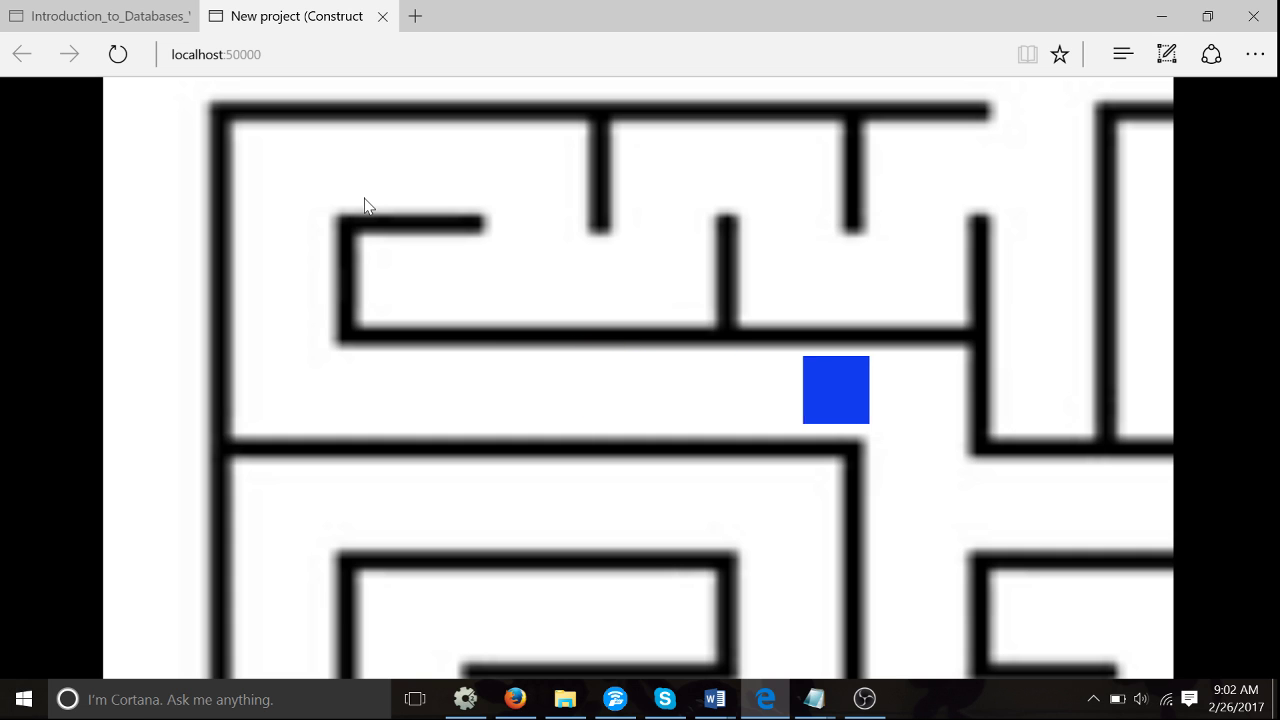
{"action": "key", "text": "Down"}
{"action": "key", "text": "Up"}
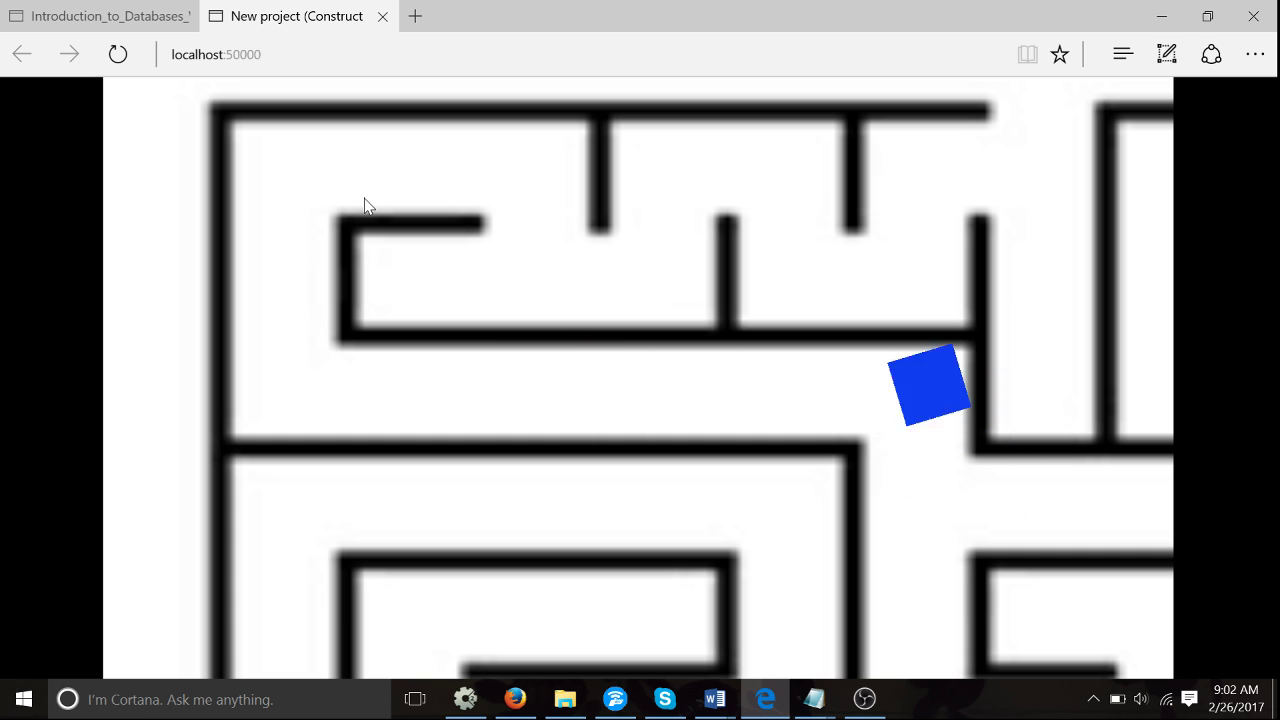
{"action": "key", "text": "Left"}
{"action": "key", "text": "alt+Tab"}
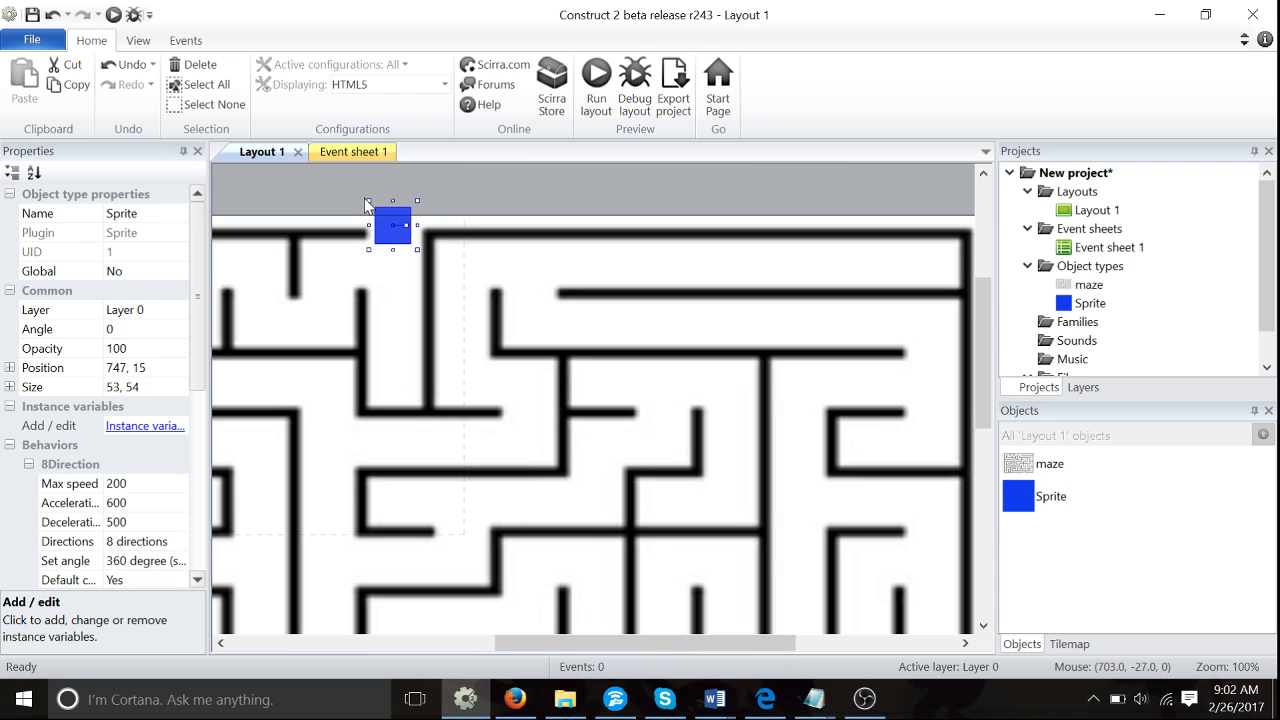
Step: Switch back to the browser preview, steer the blue square past the edge of the visible maze and back, and return to Construct 2
{"action": "key", "text": "alt+Tab"}
{"action": "key", "text": "Down"}
{"action": "key", "text": "Right"}
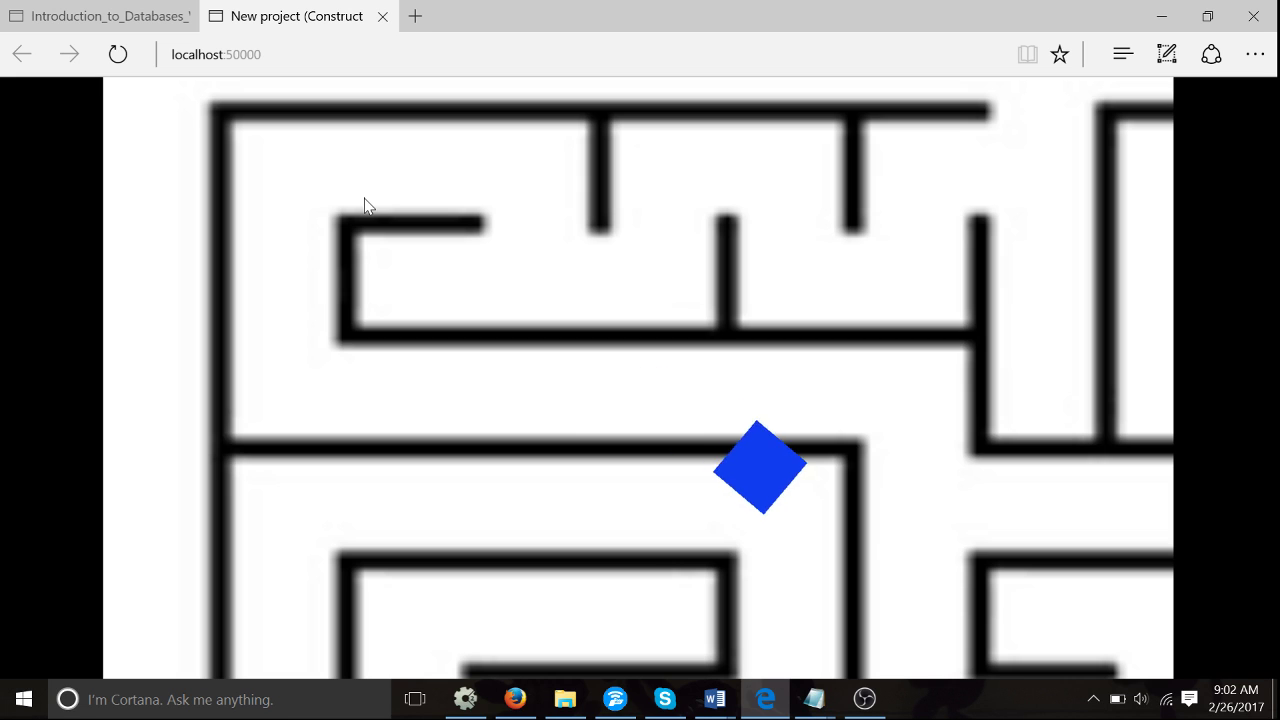
{"action": "key", "text": "Right"}
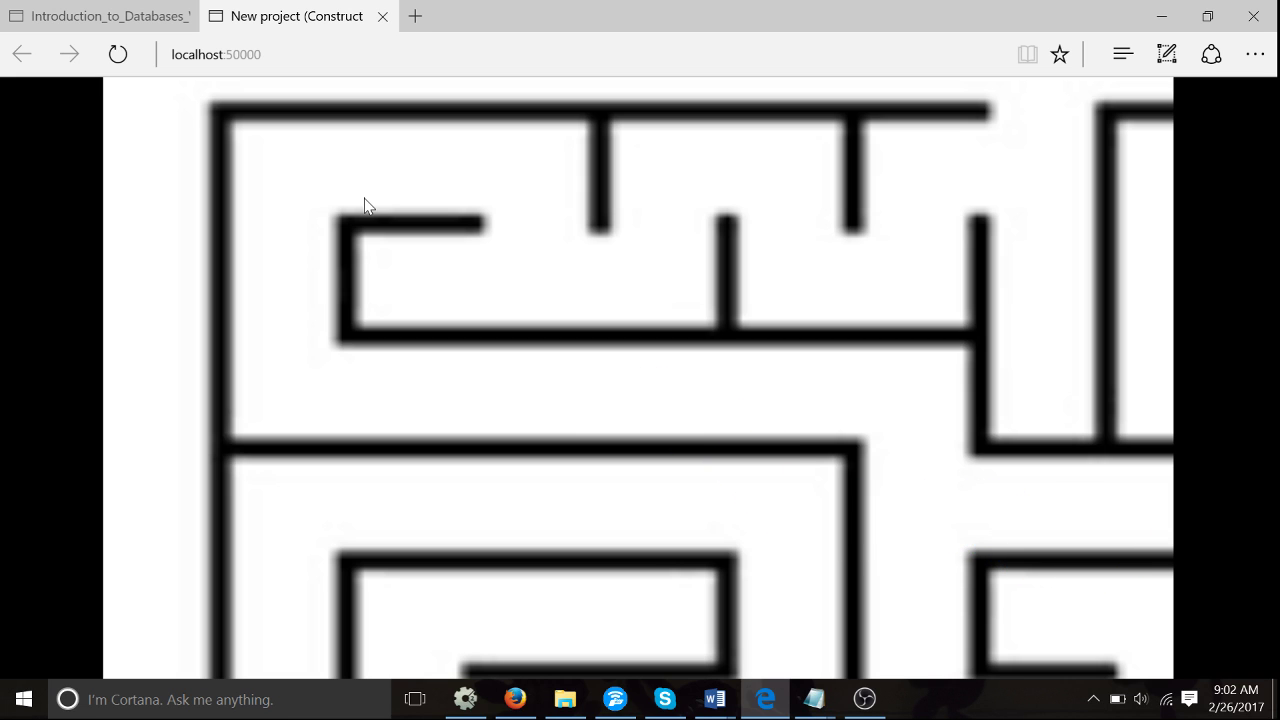
{"action": "key", "text": "Left"}
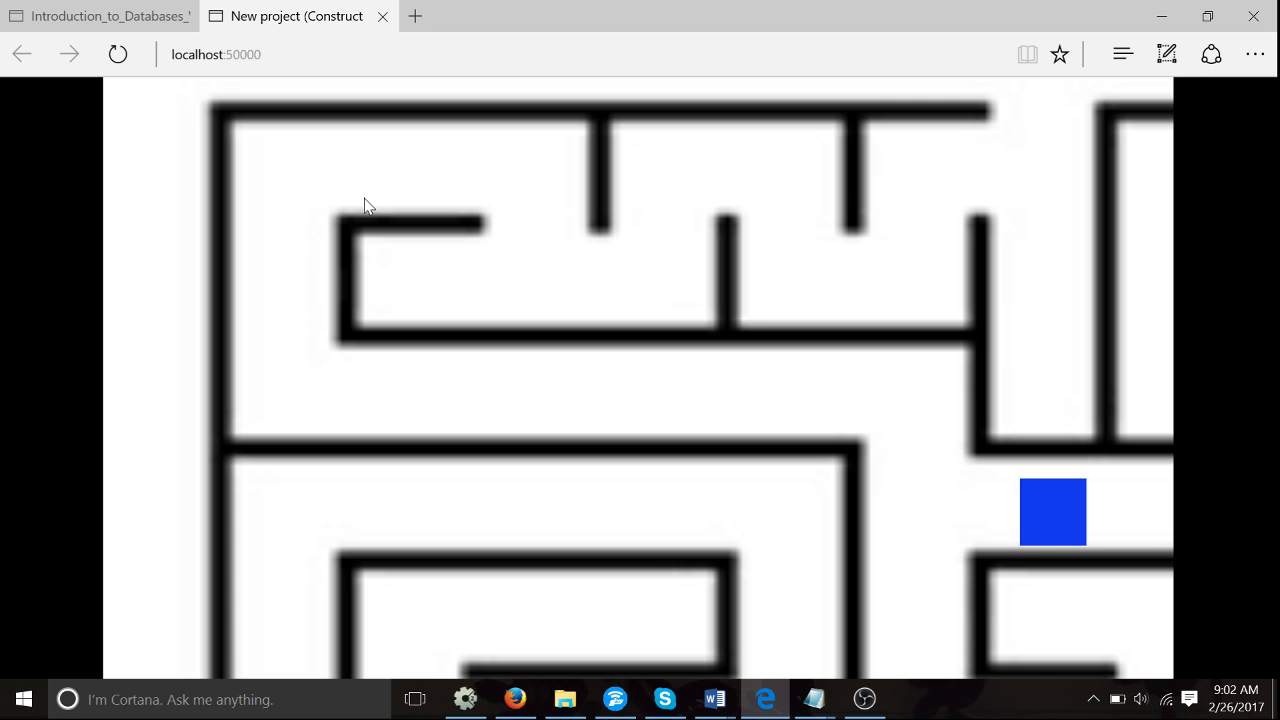
{"action": "key", "text": "Right"}
{"action": "key", "text": "alt+Tab"}
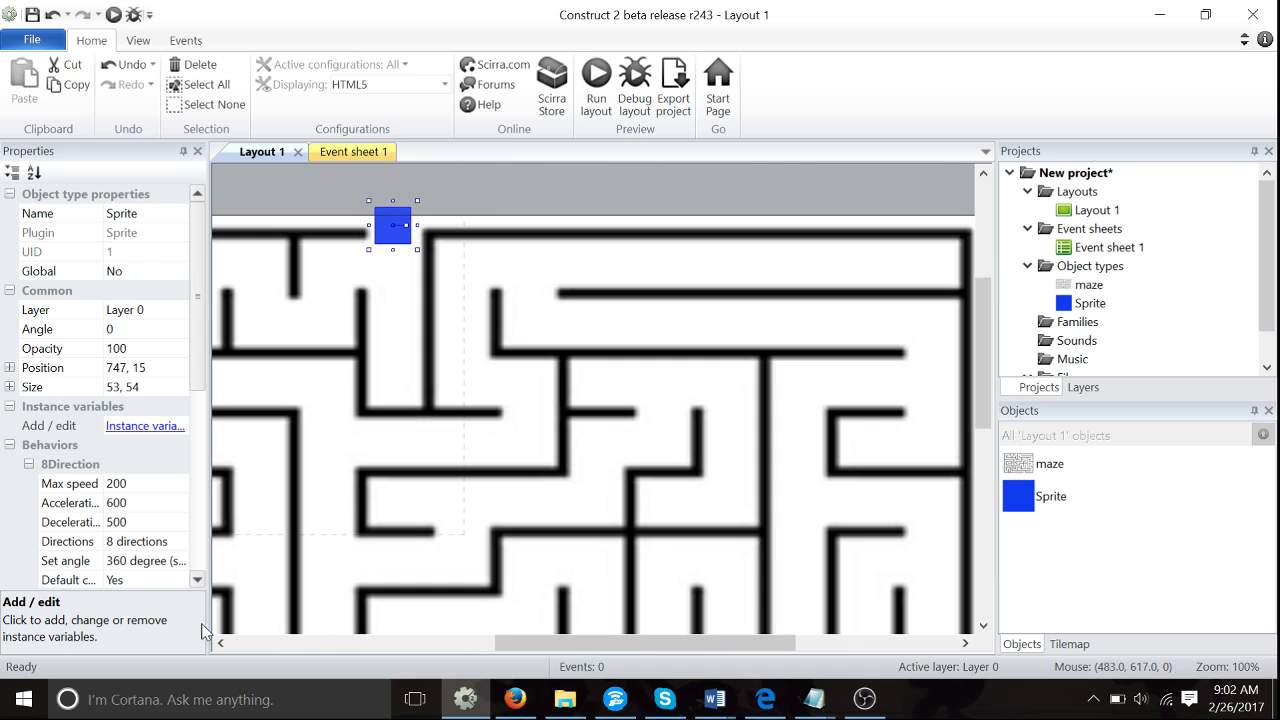
Step: Add the Scroll To behavior to the blue sprite and close its behaviors dialog
{"action": "scroll", "coordinate": [204, 420], "scroll_direction": "down", "scroll_amount": 2}
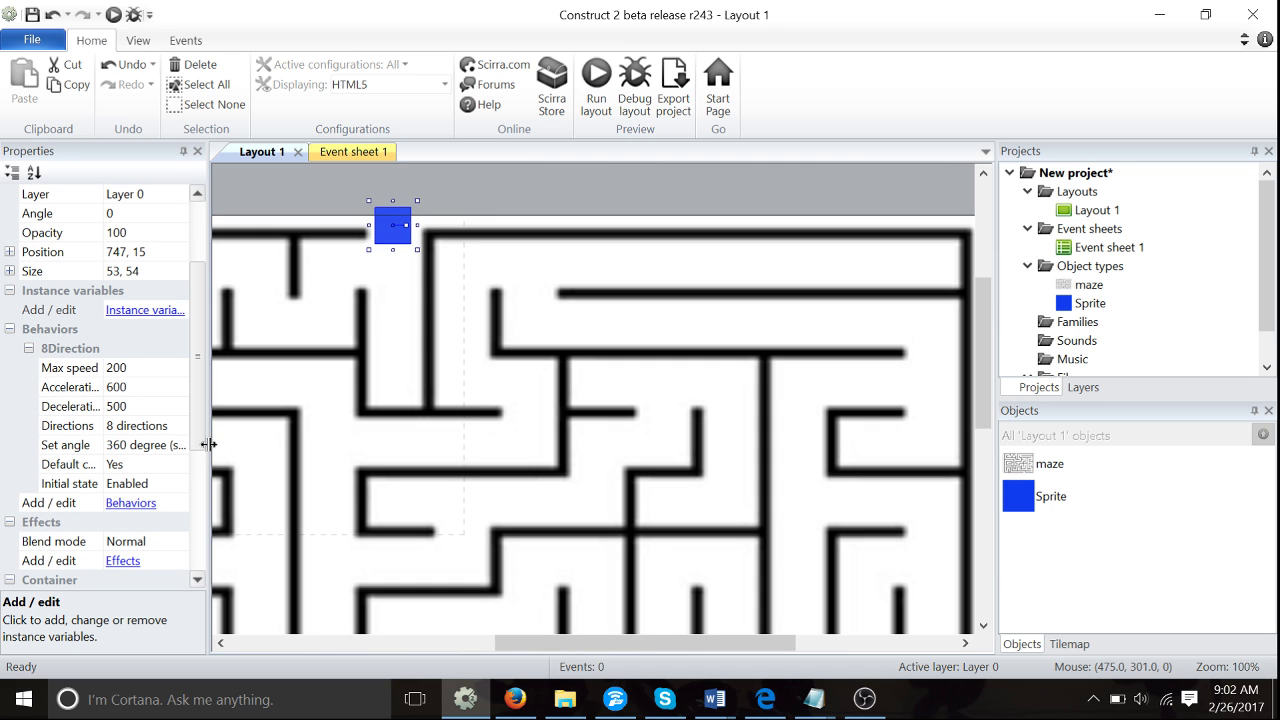
{"action": "left_click", "coordinate": [131, 503]}
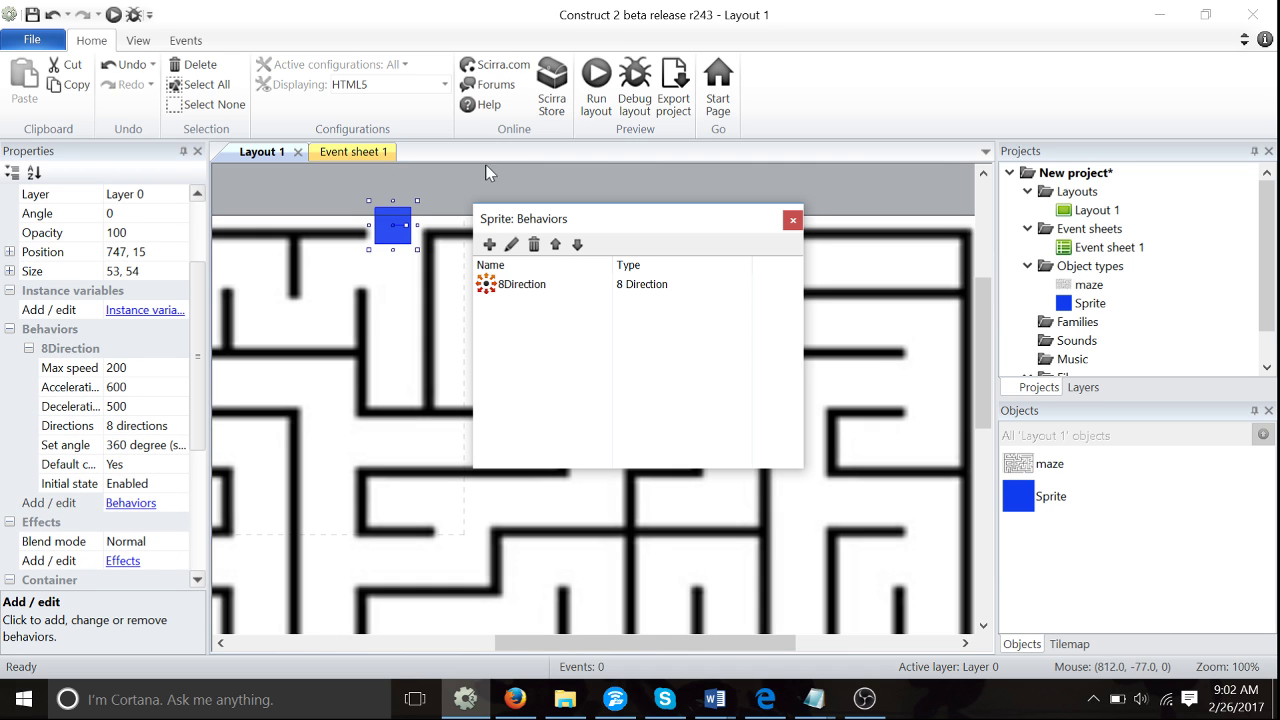
{"action": "left_click", "coordinate": [491, 246]}
{"action": "left_click", "coordinate": [530, 277]}
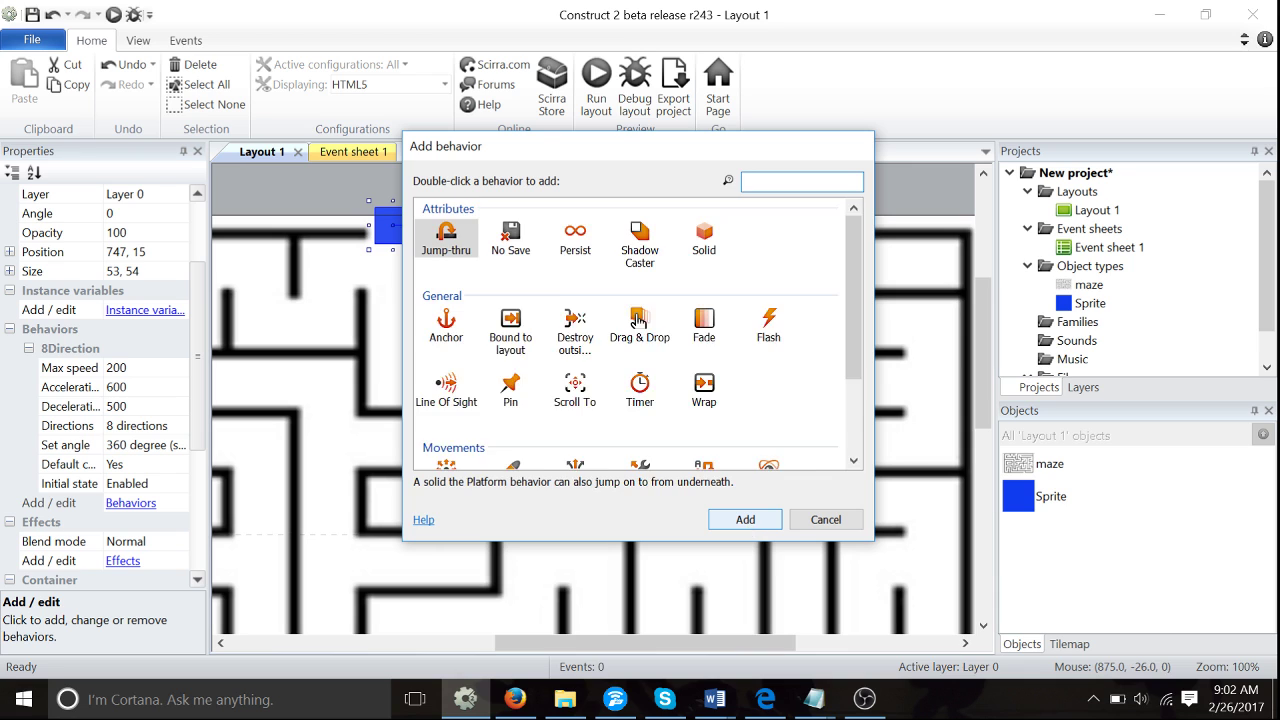
{"action": "type", "text": "scro"}
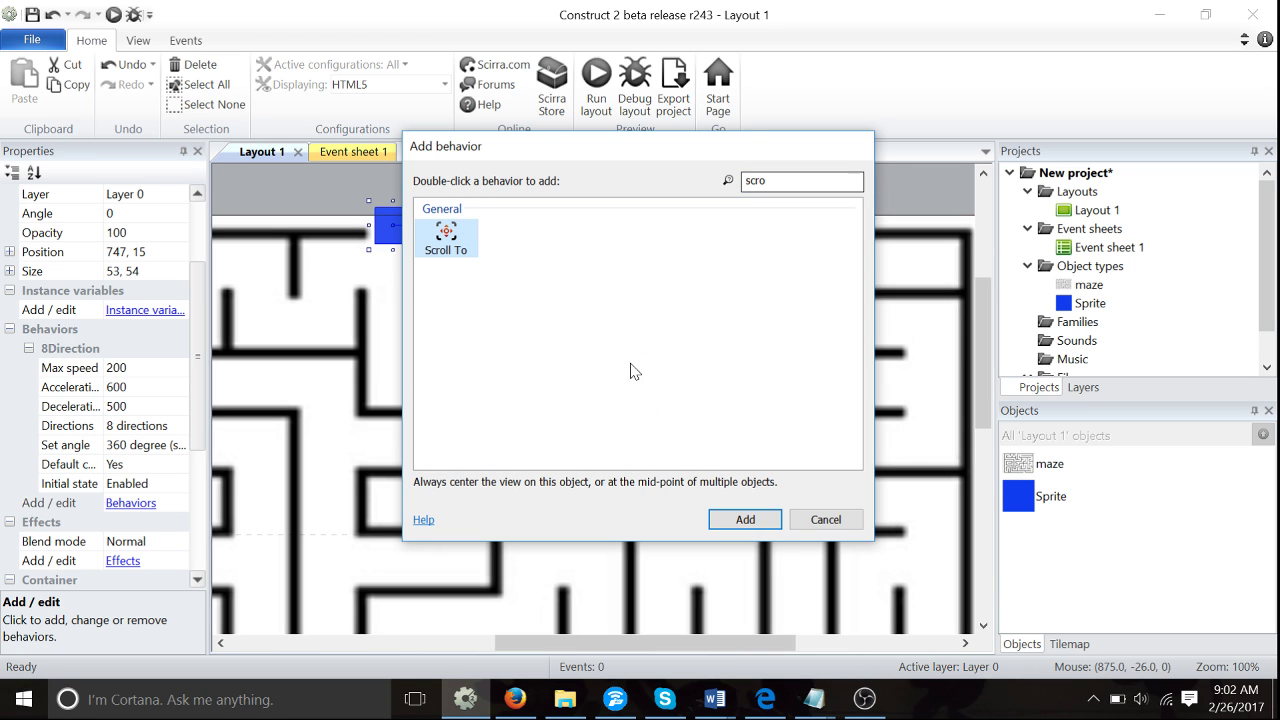
{"action": "double_click", "coordinate": [455, 232]}
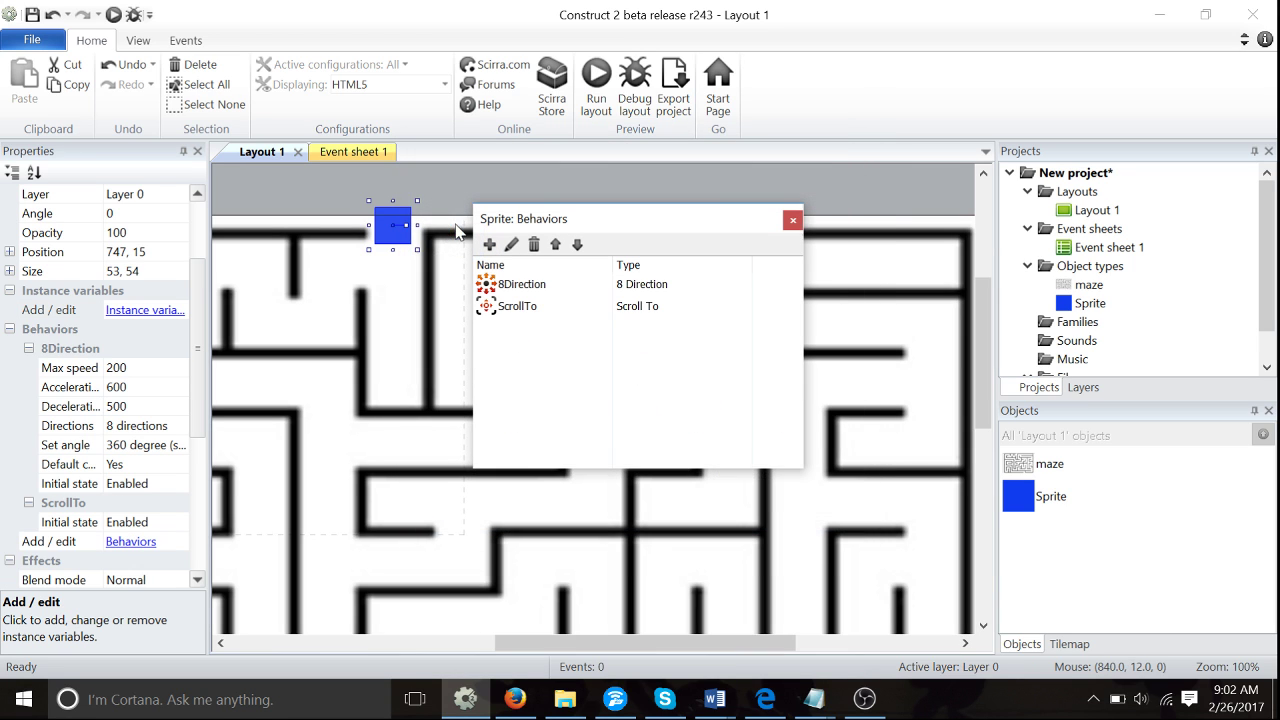
{"action": "left_click", "coordinate": [792, 221]}
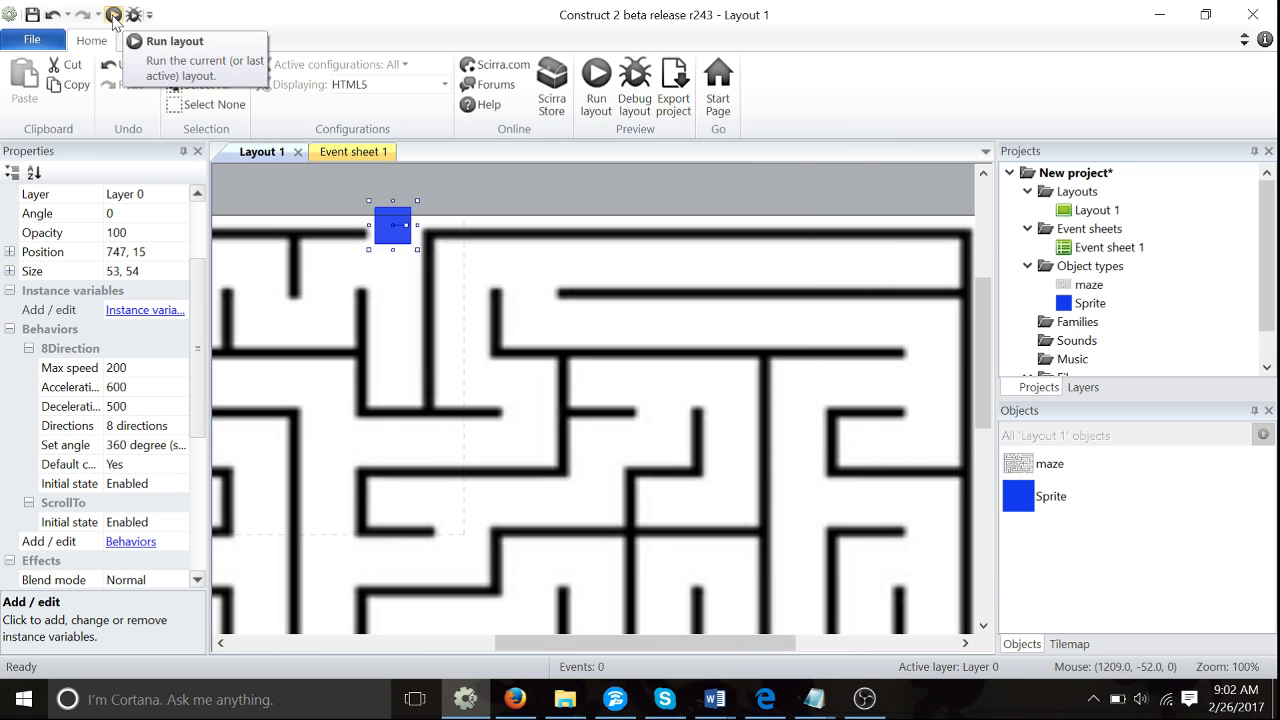
Step: Run the layout and steer the blue square from the upper opening down into the lower part of the maze to test the scrolling
{"action": "left_click", "coordinate": [113, 15]}
{"action": "key", "text": "Down"}
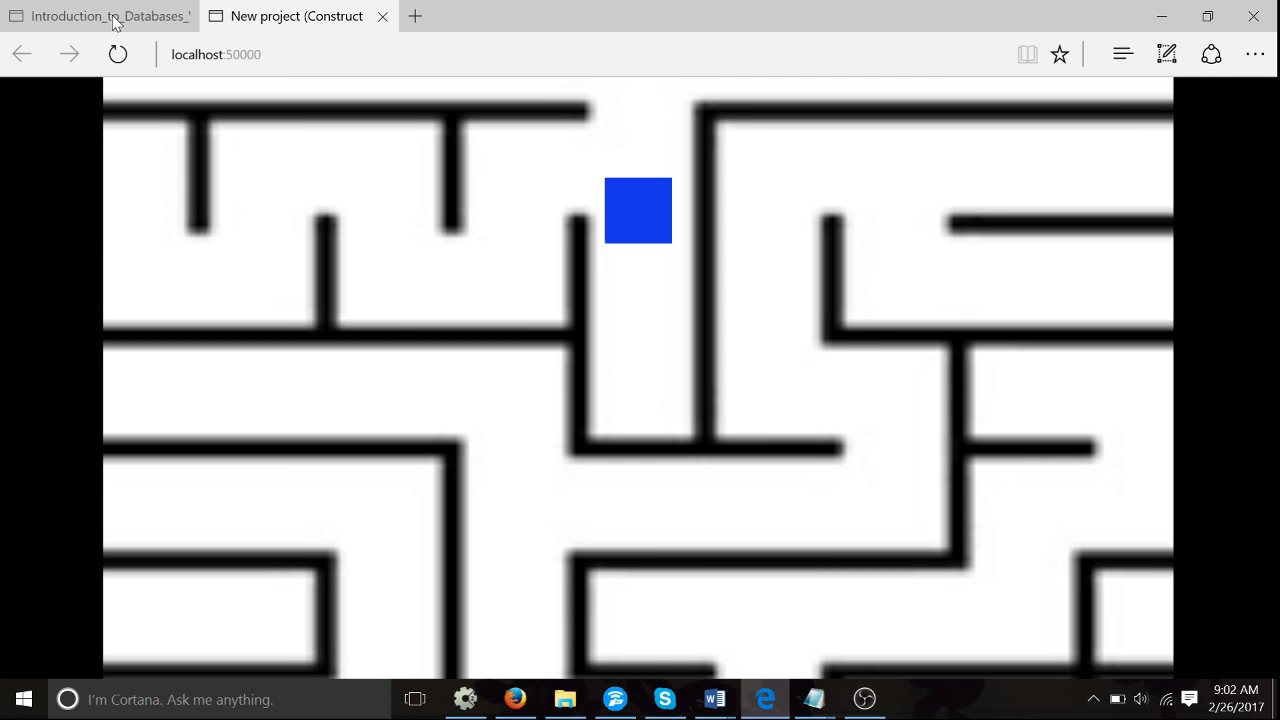
{"action": "key", "text": "Right"}
{"action": "key", "text": "Down"}
{"action": "key", "text": "Right"}
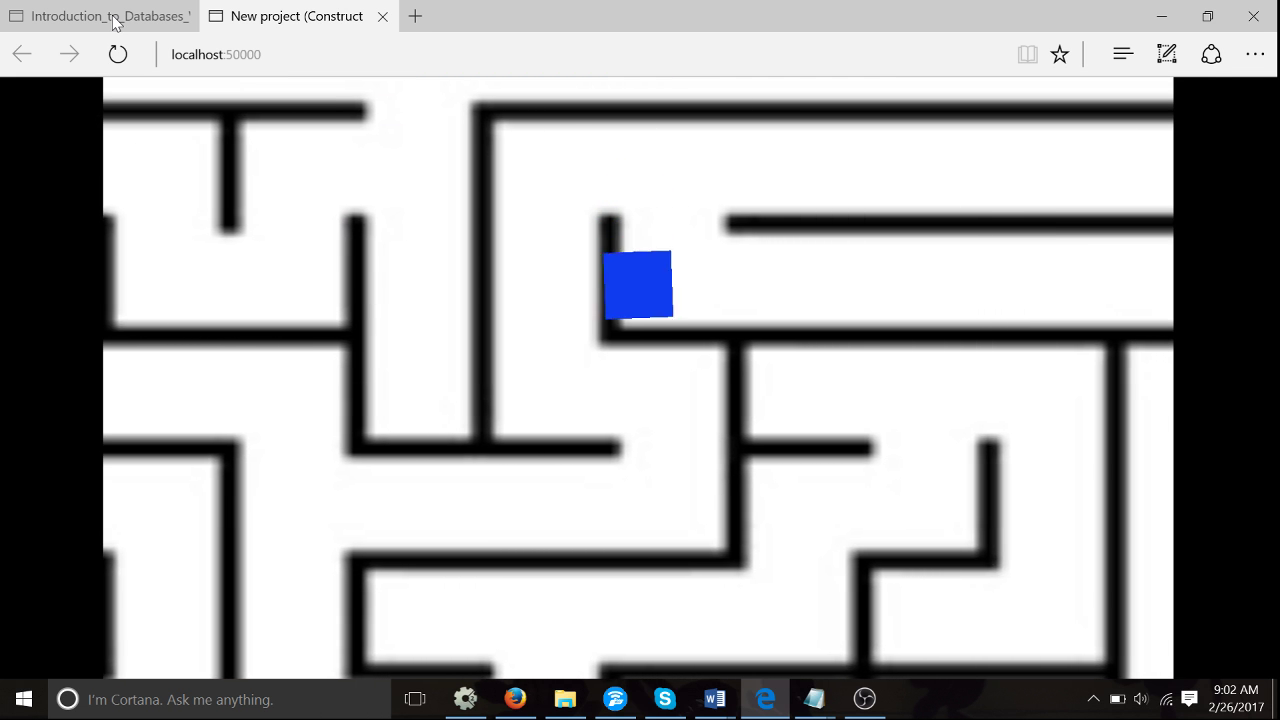
{"action": "key", "text": "Down"}
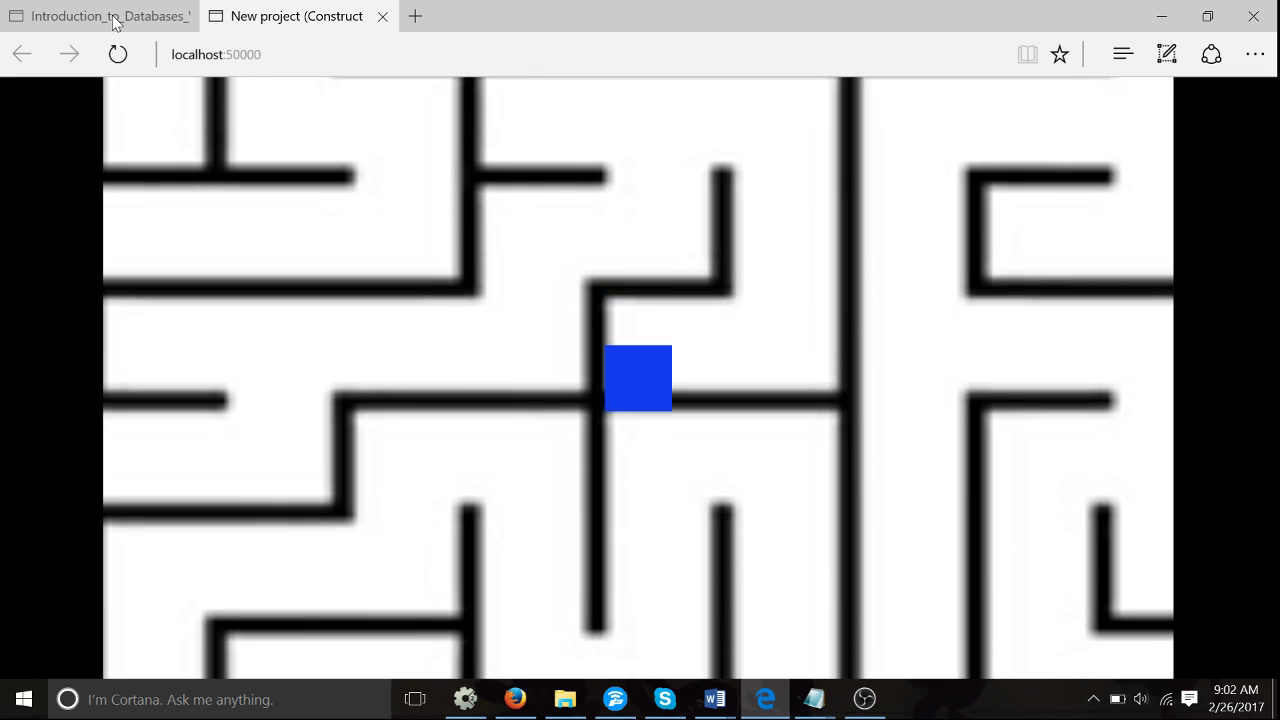
{"action": "key", "text": "Down"}
{"action": "key", "text": "Left"}
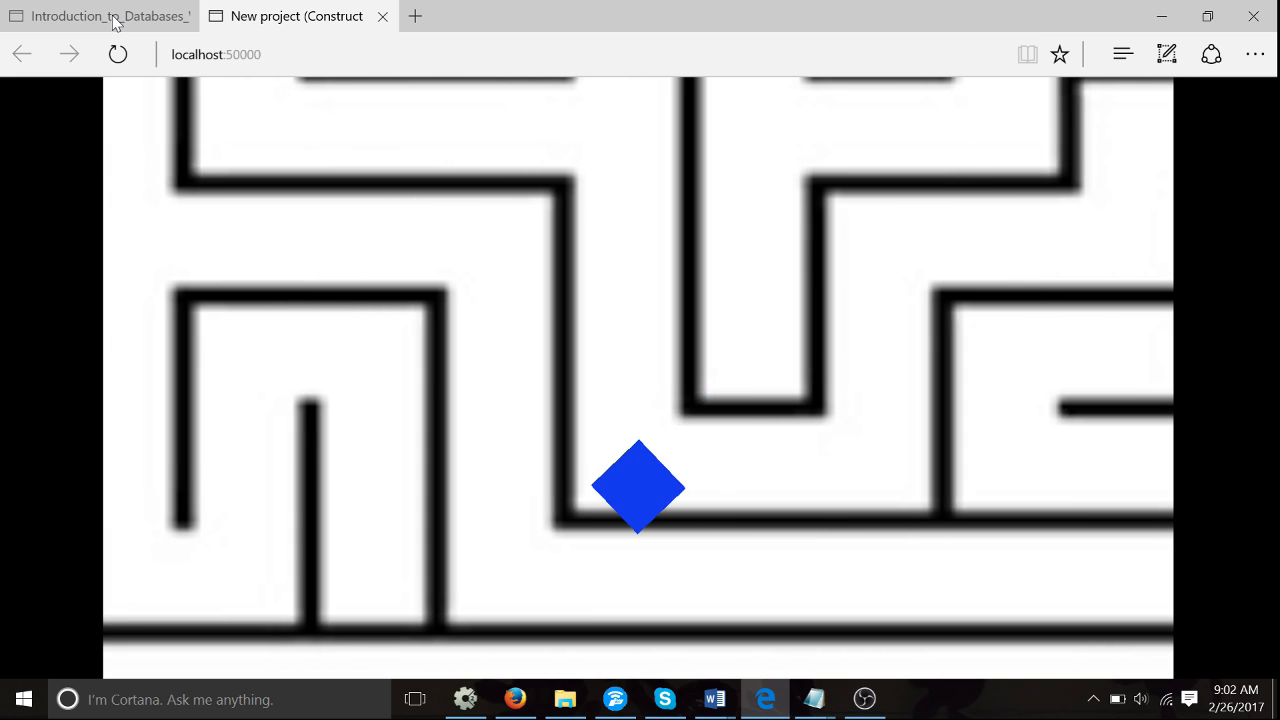
Step: Steer the blue square along the maze's lowest corridor to the exit opening, and back up through the maze
{"action": "key", "text": "Left"}
{"action": "key", "text": "Right"}
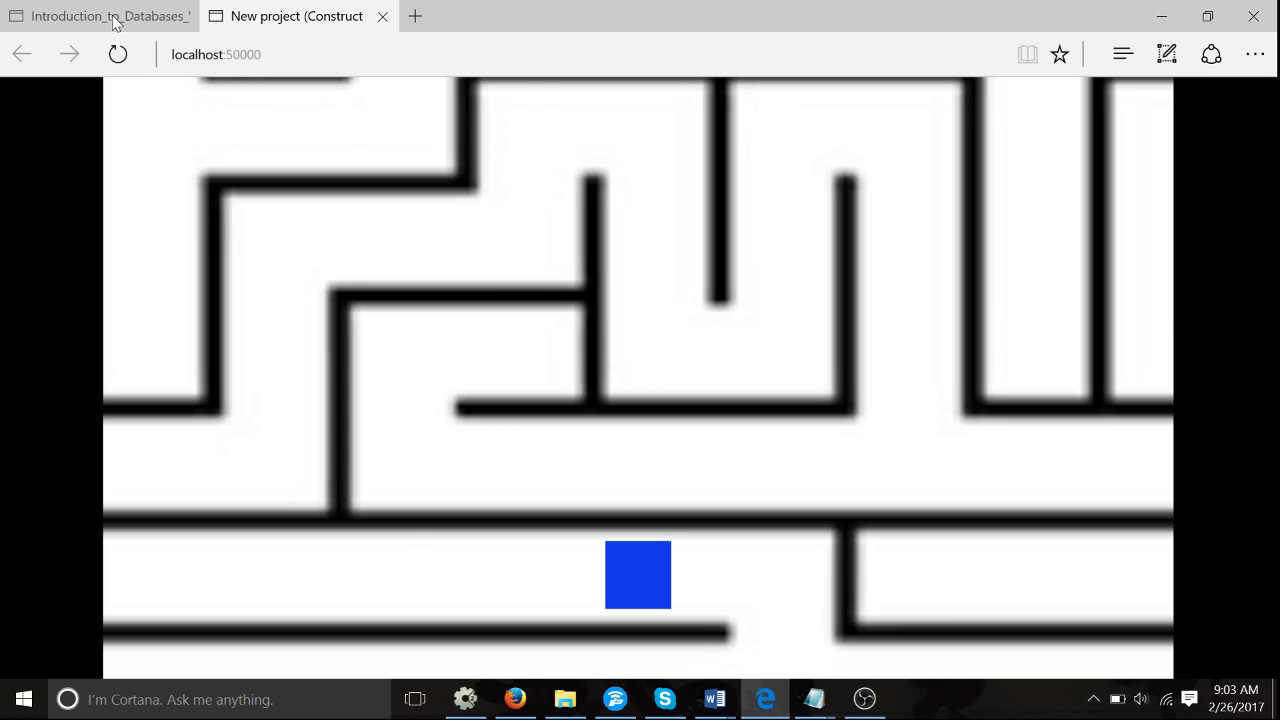
{"action": "key", "text": "Down"}
{"action": "key", "text": "Up"}
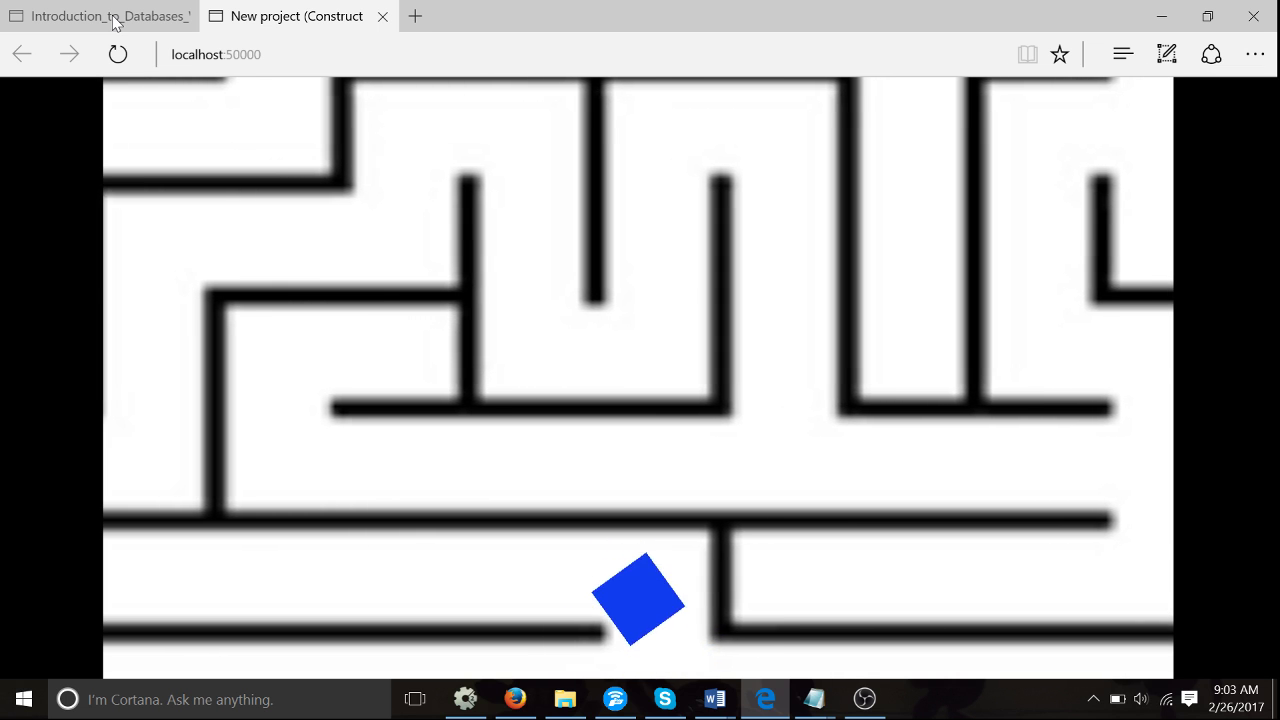
{"action": "key", "text": "Left"}
{"action": "key", "text": "Up"}
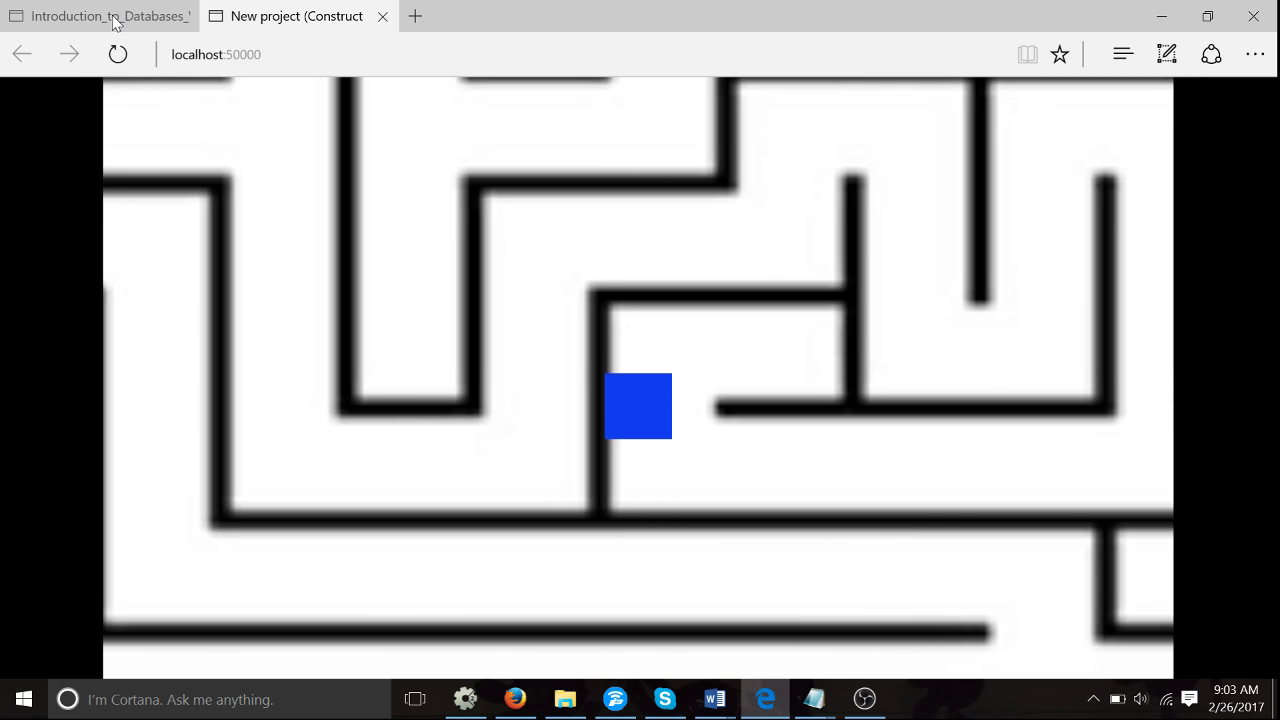
{"action": "key", "text": "Up"}
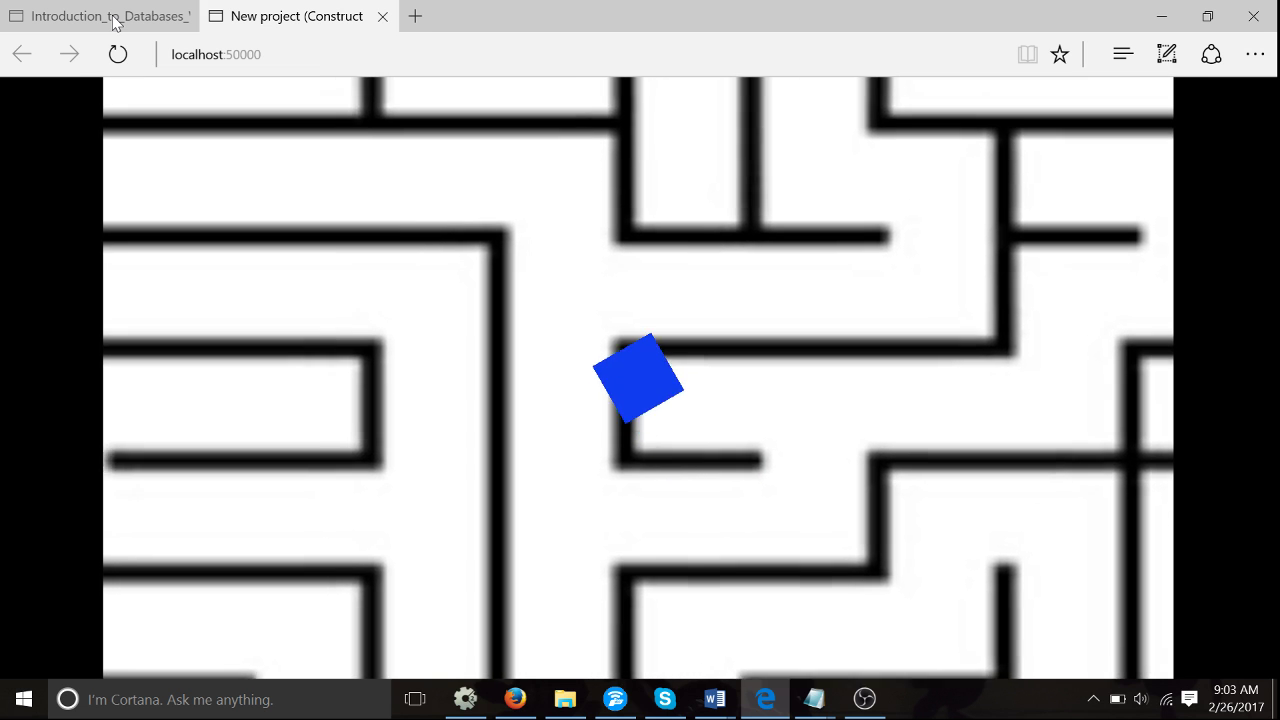
Step: Steer the blue square back up to the maze's upper opening, and return to the layout in Construct 2
{"action": "key", "text": "Up"}
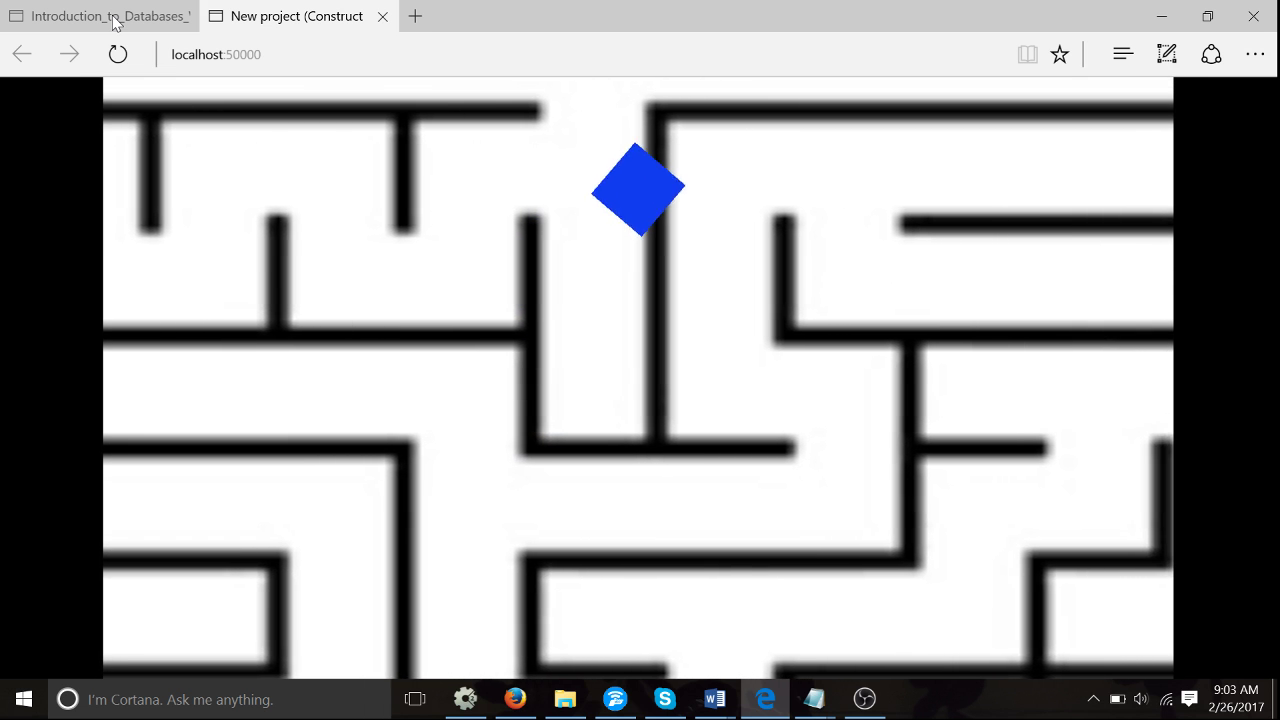
{"action": "key", "text": "alt+Tab"}
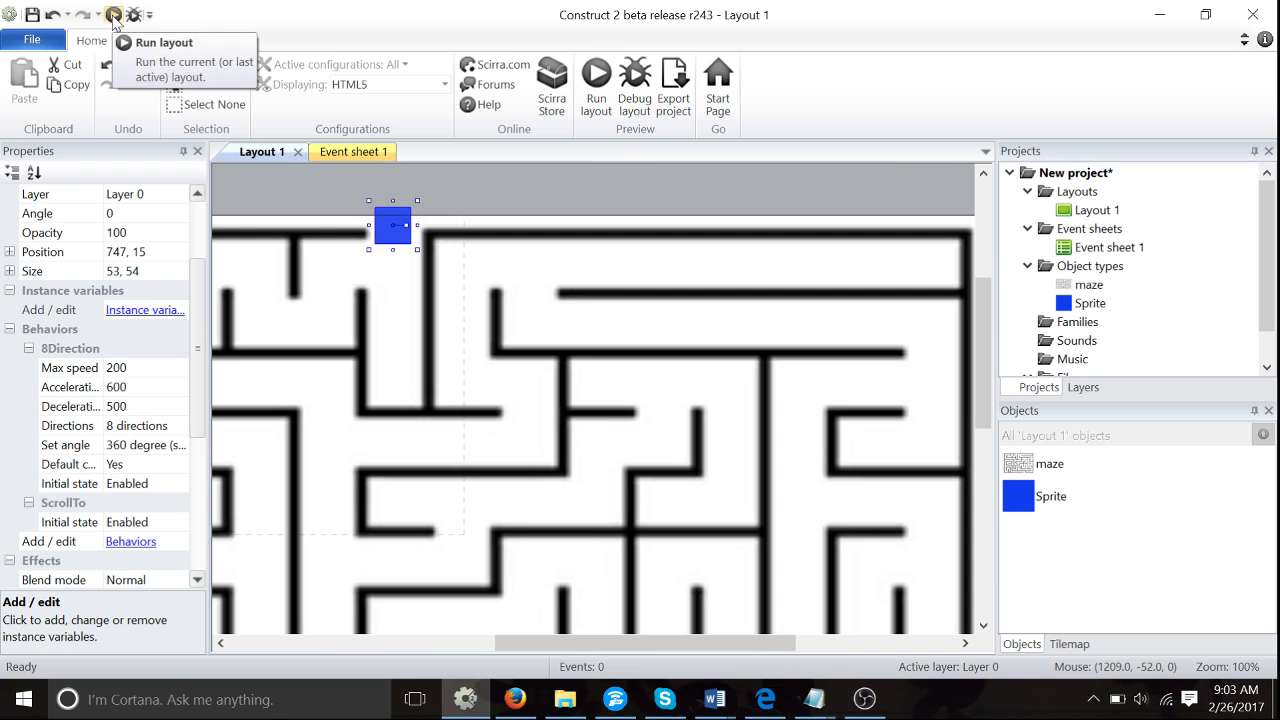
{"action": "left_click", "coordinate": [291, 195]}
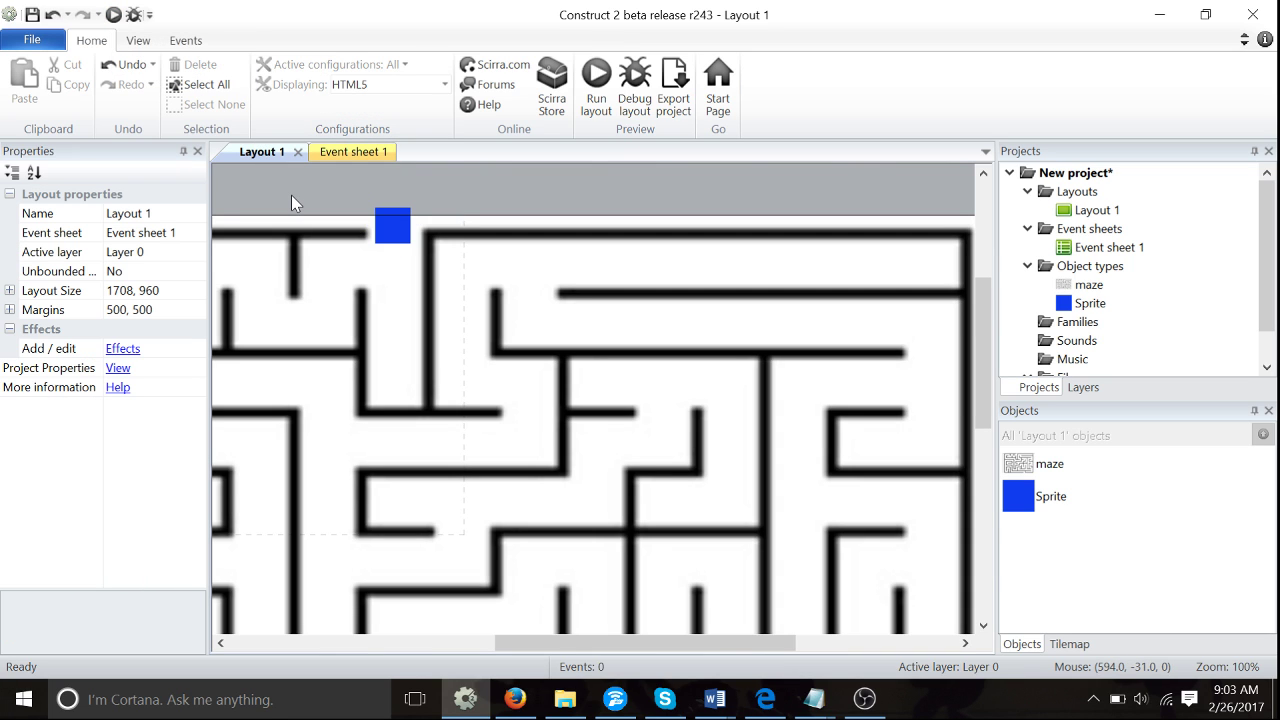
{"action": "left_click", "coordinate": [353, 151]}
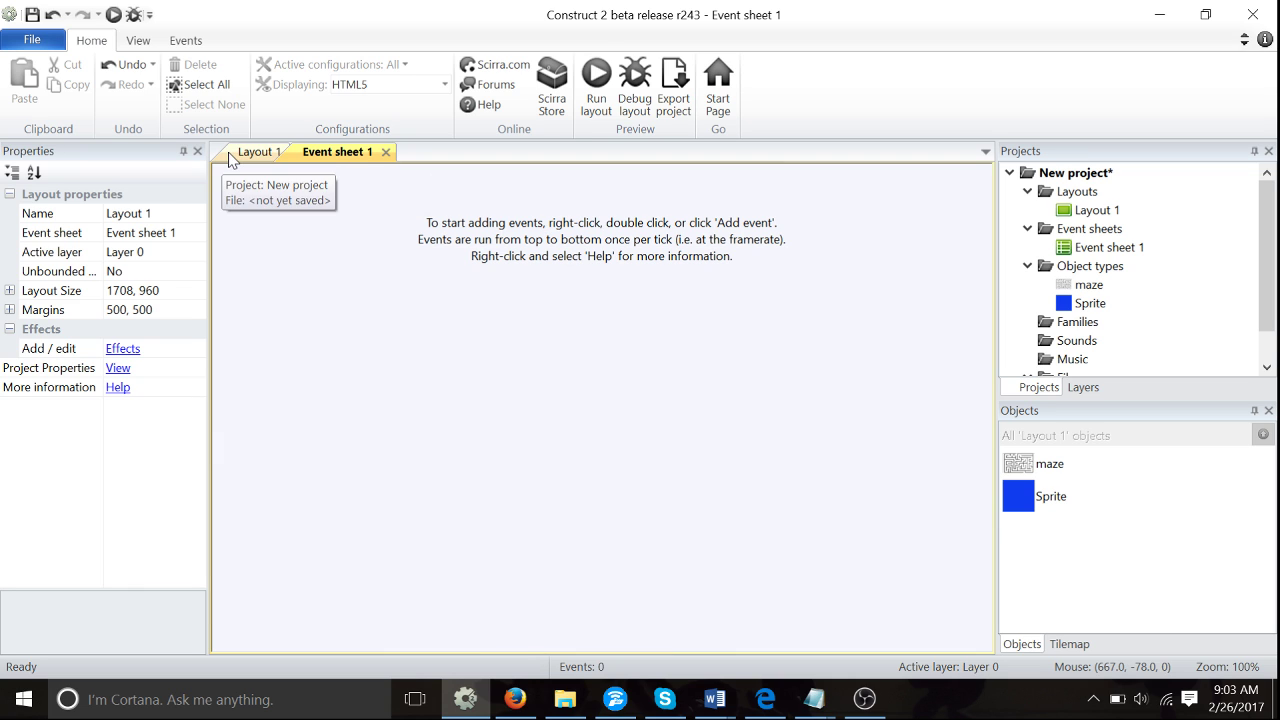
{"action": "left_click", "coordinate": [259, 152]}
Step: Insert a new Sprite object in the empty area just outside the layout's upper-left corner
{"action": "scroll", "coordinate": [390, 370], "scroll_direction": "up", "scroll_amount": 3}
{"action": "scroll", "coordinate": [390, 370], "scroll_direction": "left", "scroll_amount": 5, "text": "shift"}
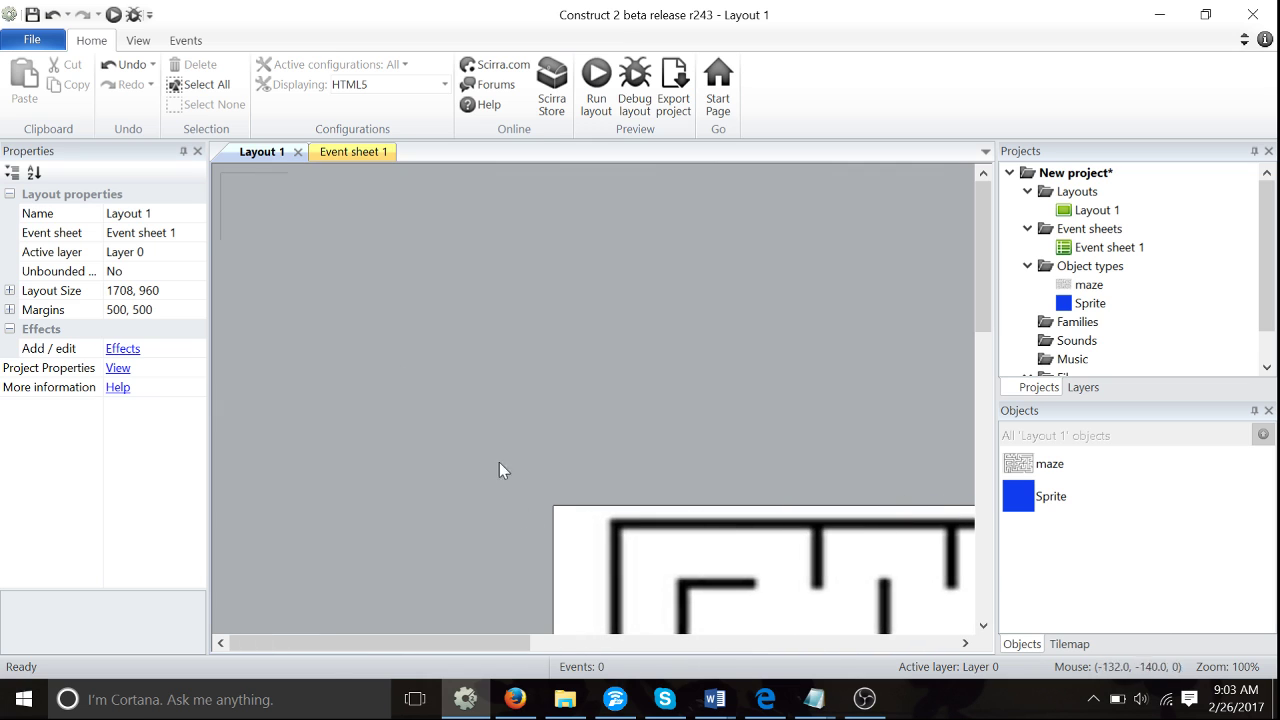
{"action": "double_click", "coordinate": [398, 436]}
{"action": "type", "text": "spr"}
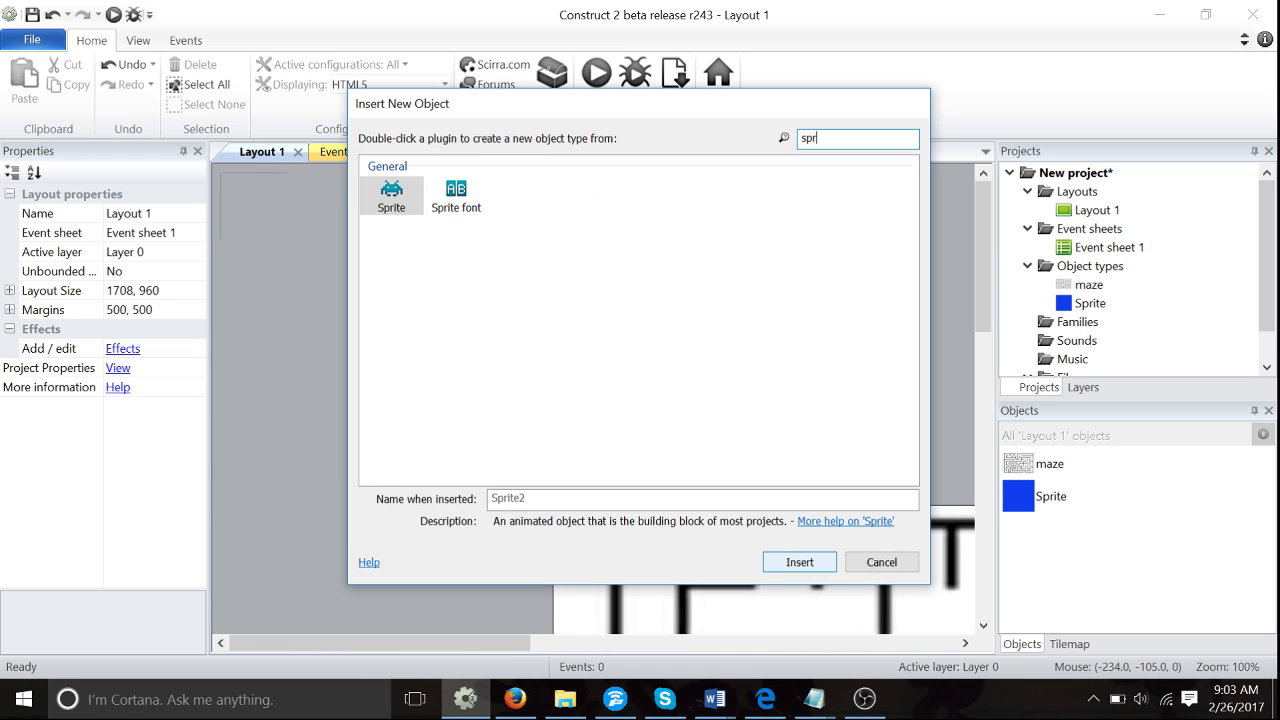
{"action": "left_click", "coordinate": [797, 559]}
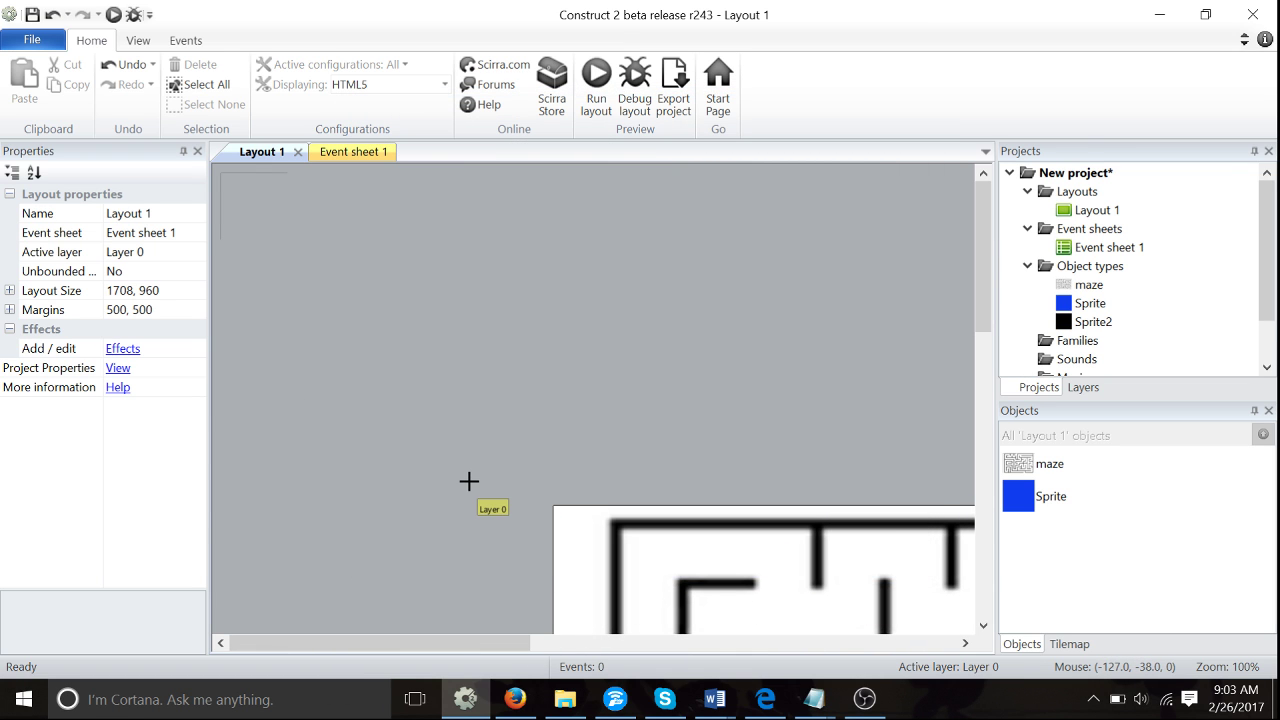
{"action": "left_click", "coordinate": [469, 481]}
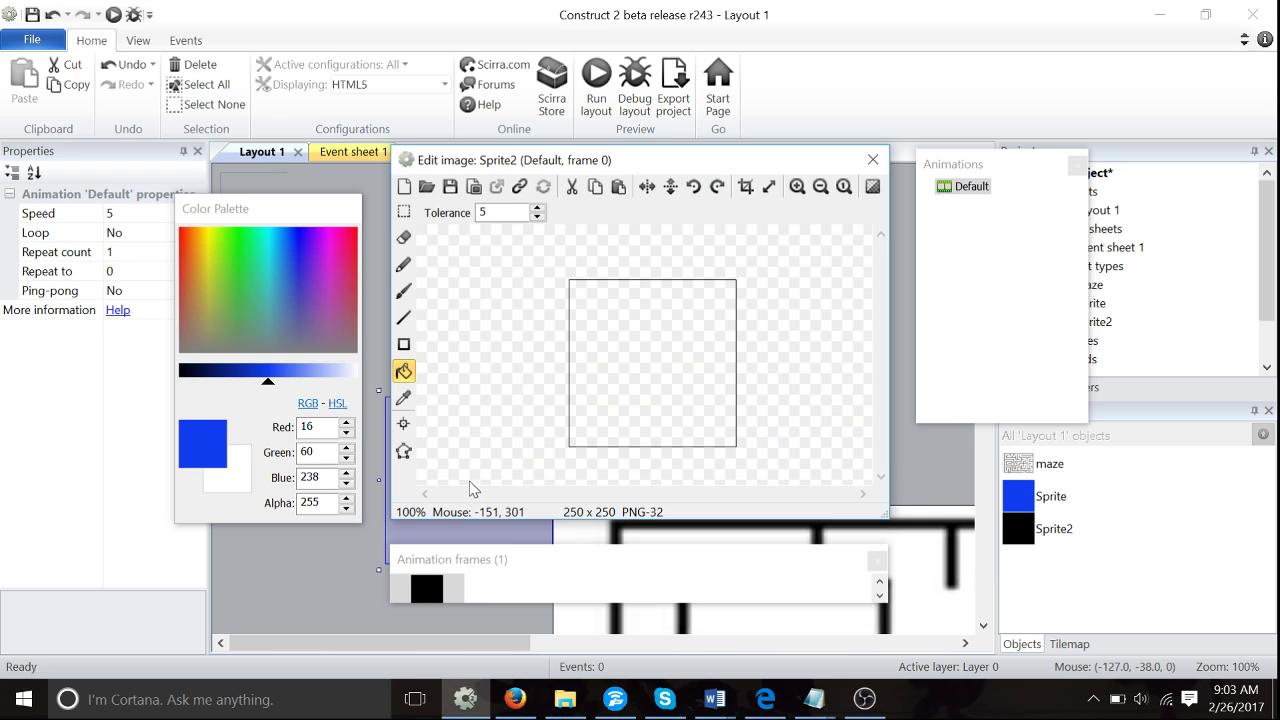
Step: Fill the new sprite's image with red (248, 6, 47) and close the image editor
{"action": "left_click", "coordinate": [354, 238]}
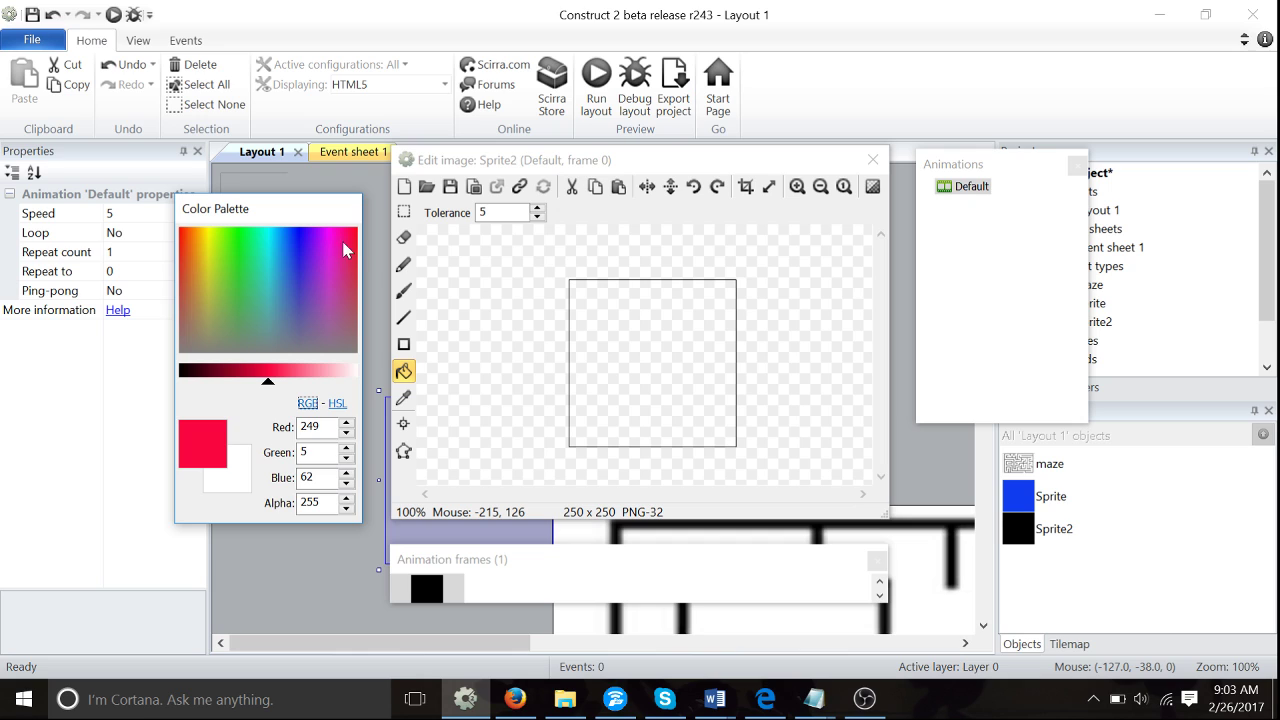
{"action": "left_click", "coordinate": [354, 275]}
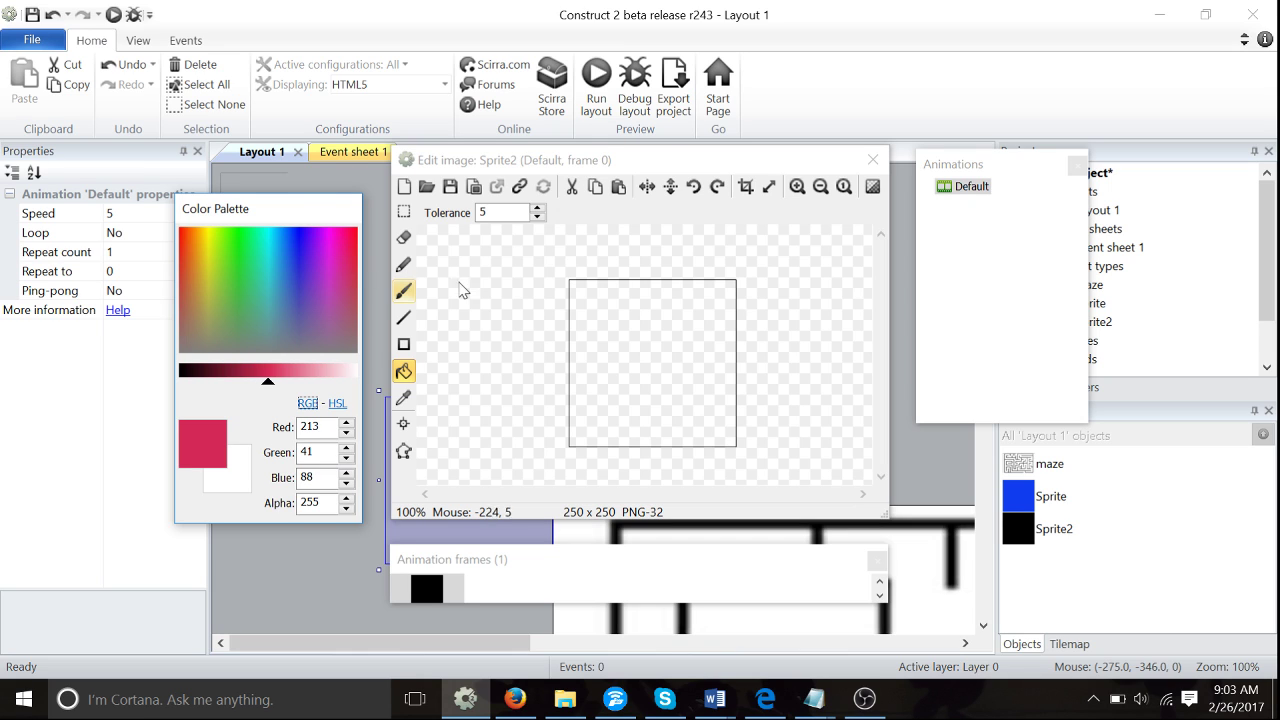
{"action": "left_click", "coordinate": [355, 238]}
{"action": "left_click", "coordinate": [720, 316]}
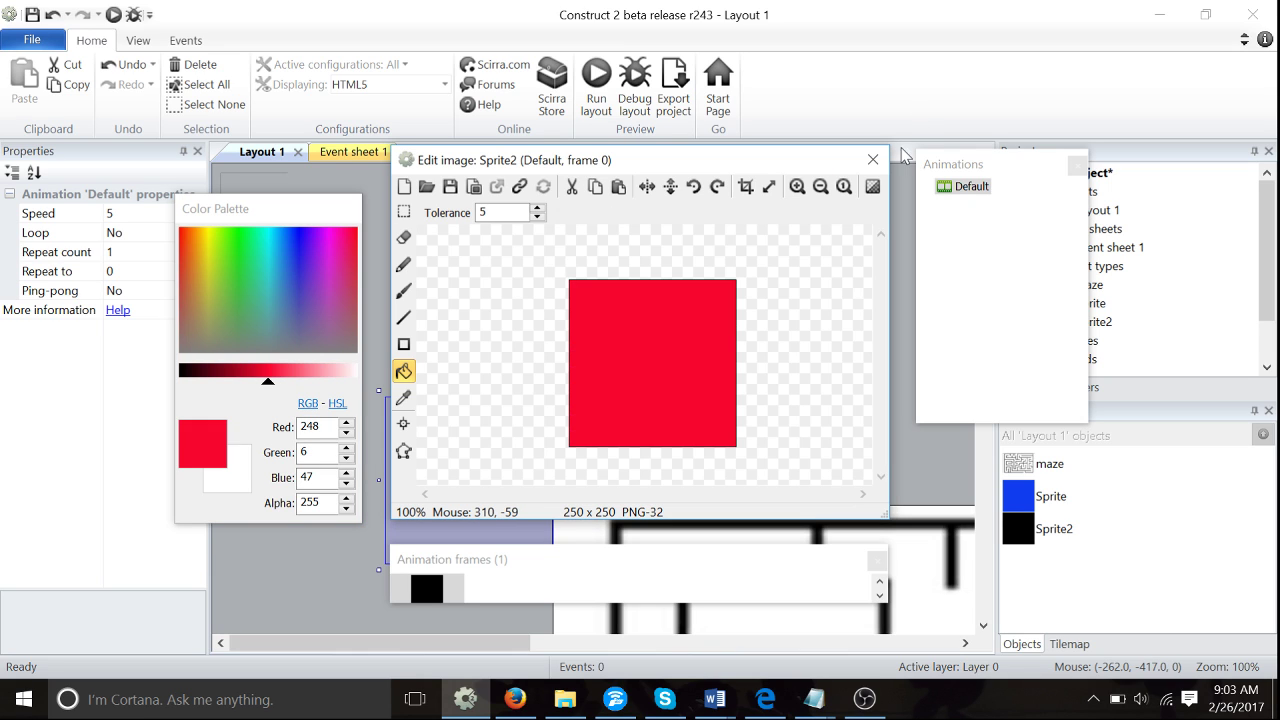
{"action": "left_click", "coordinate": [873, 160]}
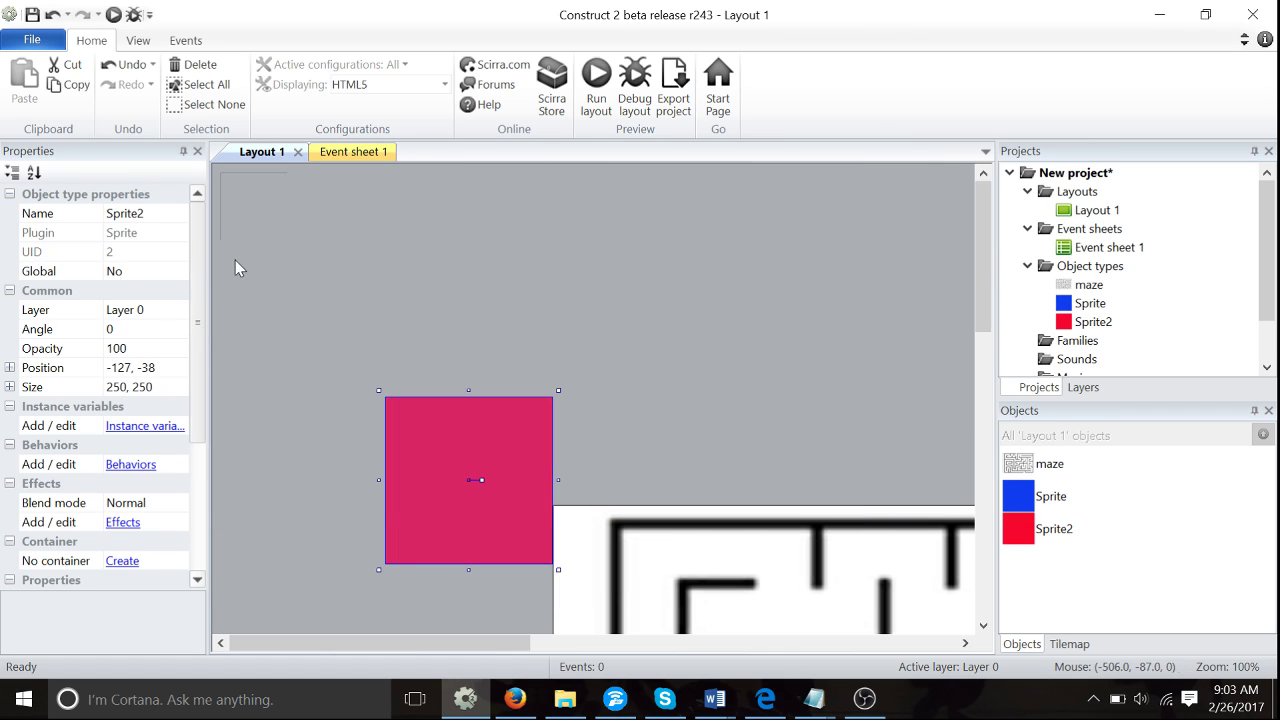
Step: Set the red sprite's opacity to 50 and fit it over the maze's left outer wall as a 17 by 911 strip
{"action": "left_click", "coordinate": [150, 348]}
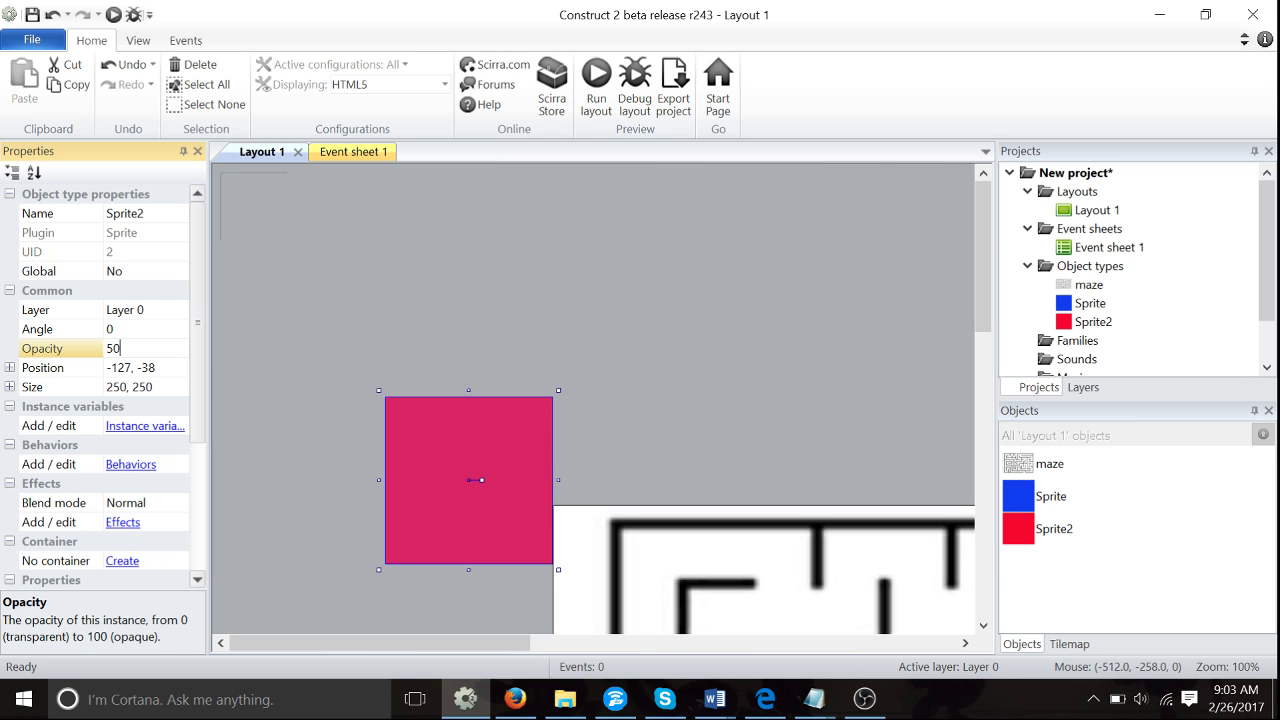
{"action": "key", "text": "Return"}
{"action": "left_click_drag", "start_coordinate": [471, 435], "coordinate": [692, 549]}
{"action": "scroll", "coordinate": [690, 542], "scroll_direction": "down", "scroll_amount": 5}
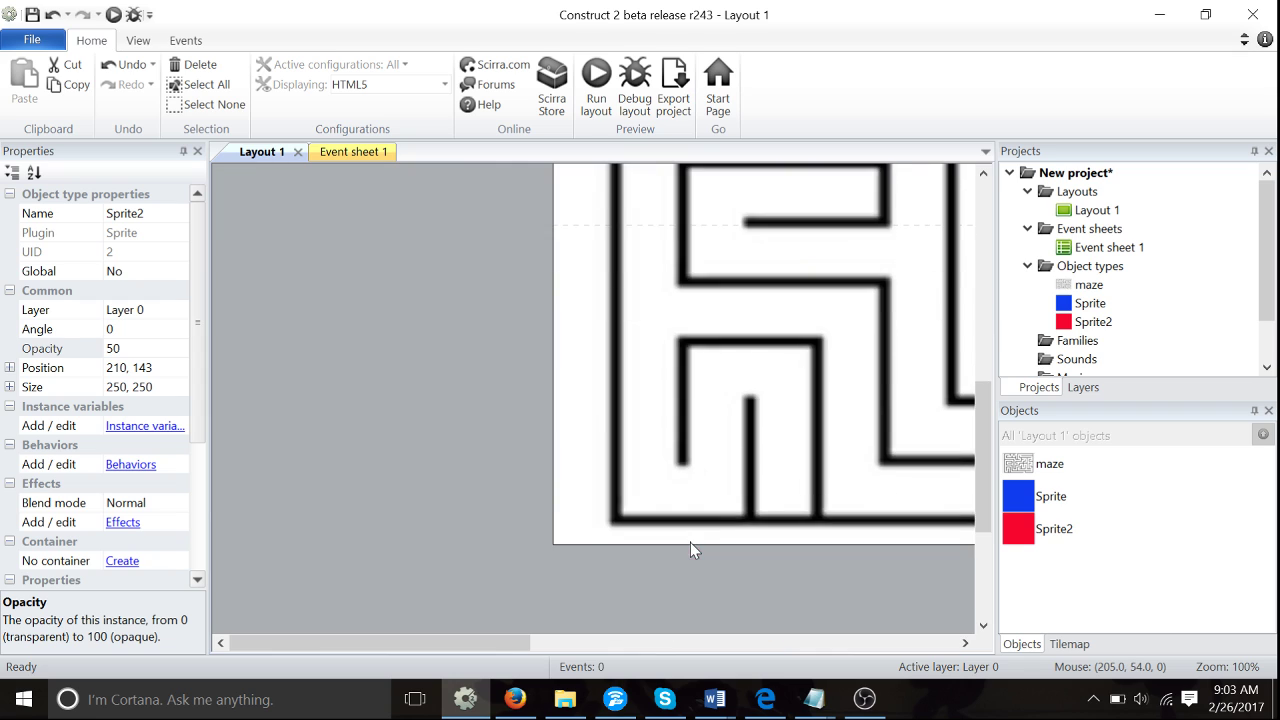
{"action": "scroll", "coordinate": [690, 542], "scroll_direction": "up", "scroll_amount": 5}
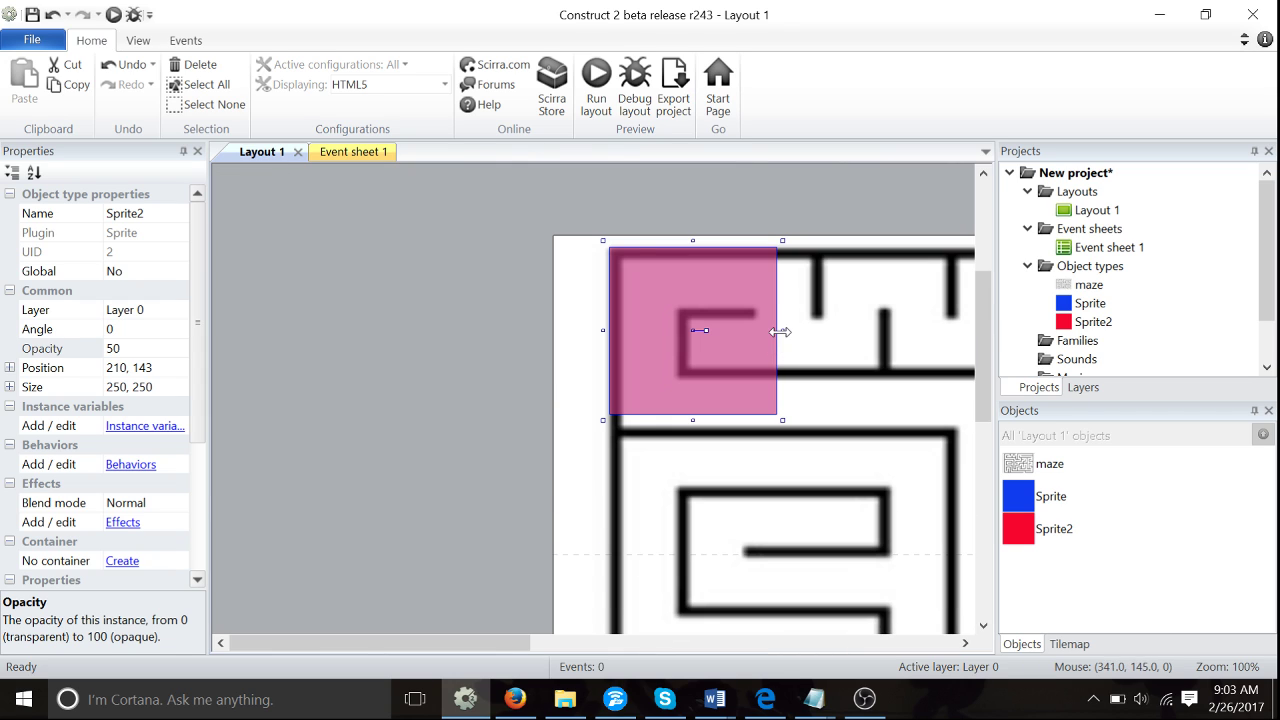
{"action": "left_click_drag", "start_coordinate": [780, 331], "coordinate": [624, 334]}
{"action": "left_click_drag", "start_coordinate": [615, 421], "coordinate": [624, 566]}
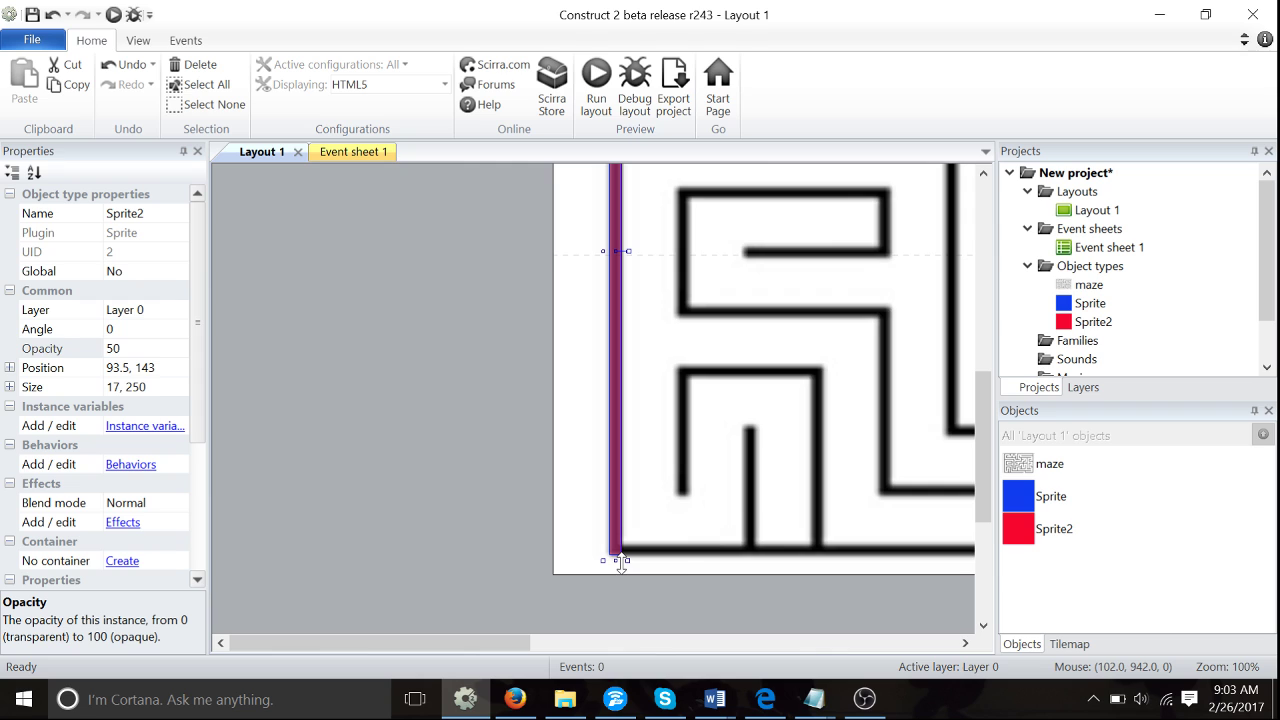
Step: Paste a copy of the red strip onto the vertical wall right of the maze's upper opening, shortened to 17 by 281
{"action": "scroll", "coordinate": [679, 557], "scroll_direction": "up", "scroll_amount": 6}
{"action": "scroll", "coordinate": [679, 557], "scroll_direction": "left", "scroll_amount": 3}
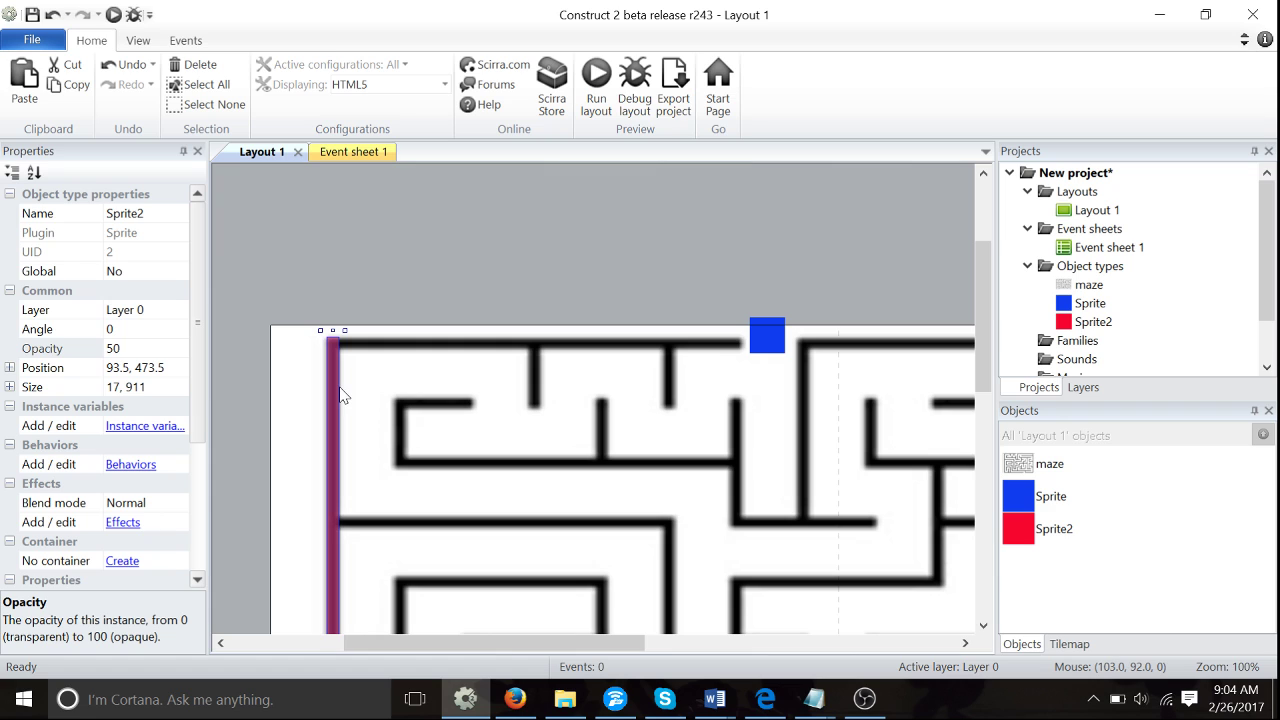
{"action": "key", "text": "ctrl+v"}
{"action": "left_click", "coordinate": [800, 347]}
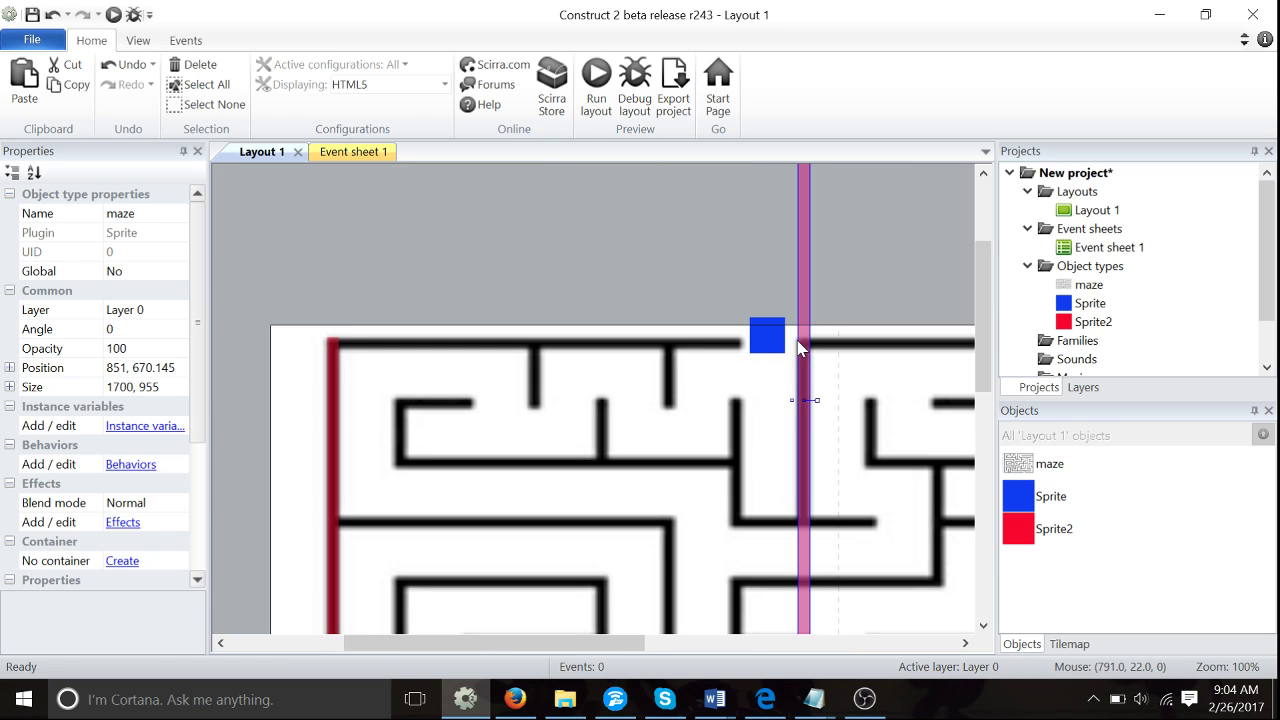
{"action": "mouse_move", "coordinate": [801, 275]}
{"action": "left_mouse_down"}
{"action": "mouse_move", "coordinate": [820, 444]}
{"action": "mouse_move", "coordinate": [801, 518]}
{"action": "mouse_move", "coordinate": [804, 250]}
{"action": "left_mouse_up"}
{"action": "scroll", "coordinate": [797, 513], "scroll_direction": "down", "scroll_amount": 10}
{"action": "scroll", "coordinate": [800, 257], "scroll_direction": "up", "scroll_amount": 4}
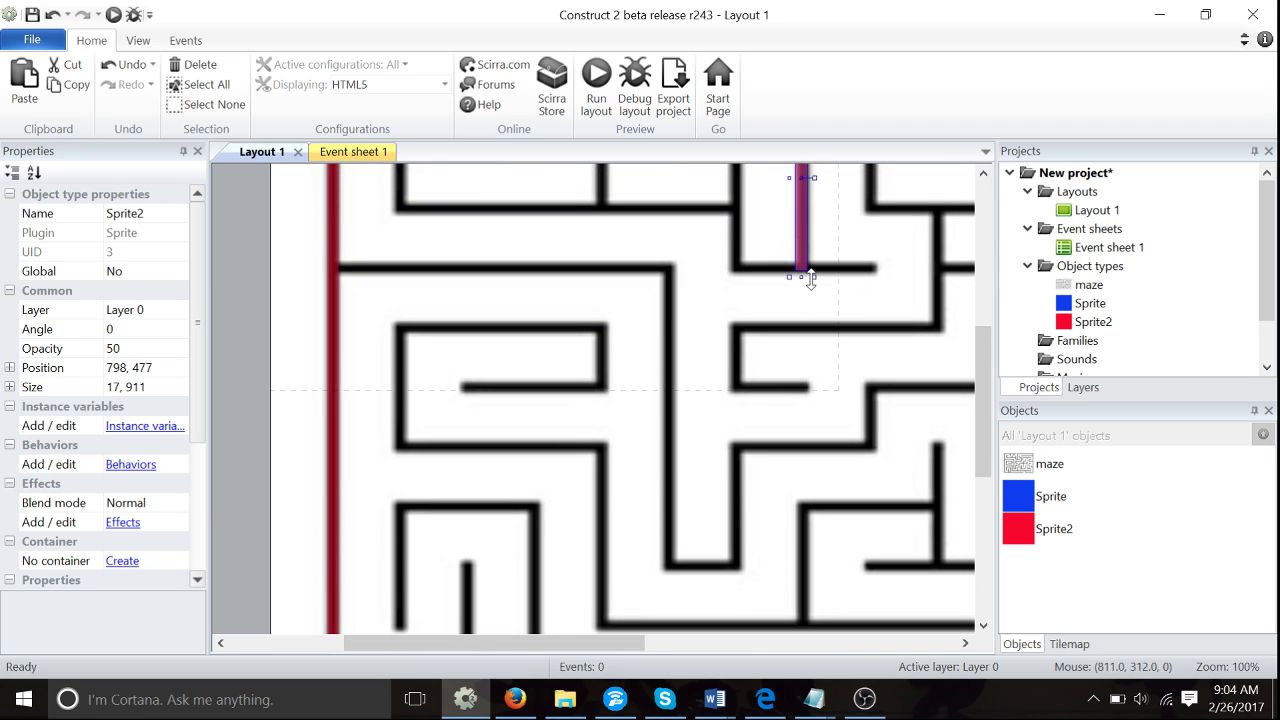
Step: Paste another red strip onto the vertical wall just below and left of the upper opening, sized 17 by 199
{"action": "scroll", "coordinate": [801, 270], "scroll_direction": "up", "scroll_amount": 3}
{"action": "key", "text": "ctrl+v"}
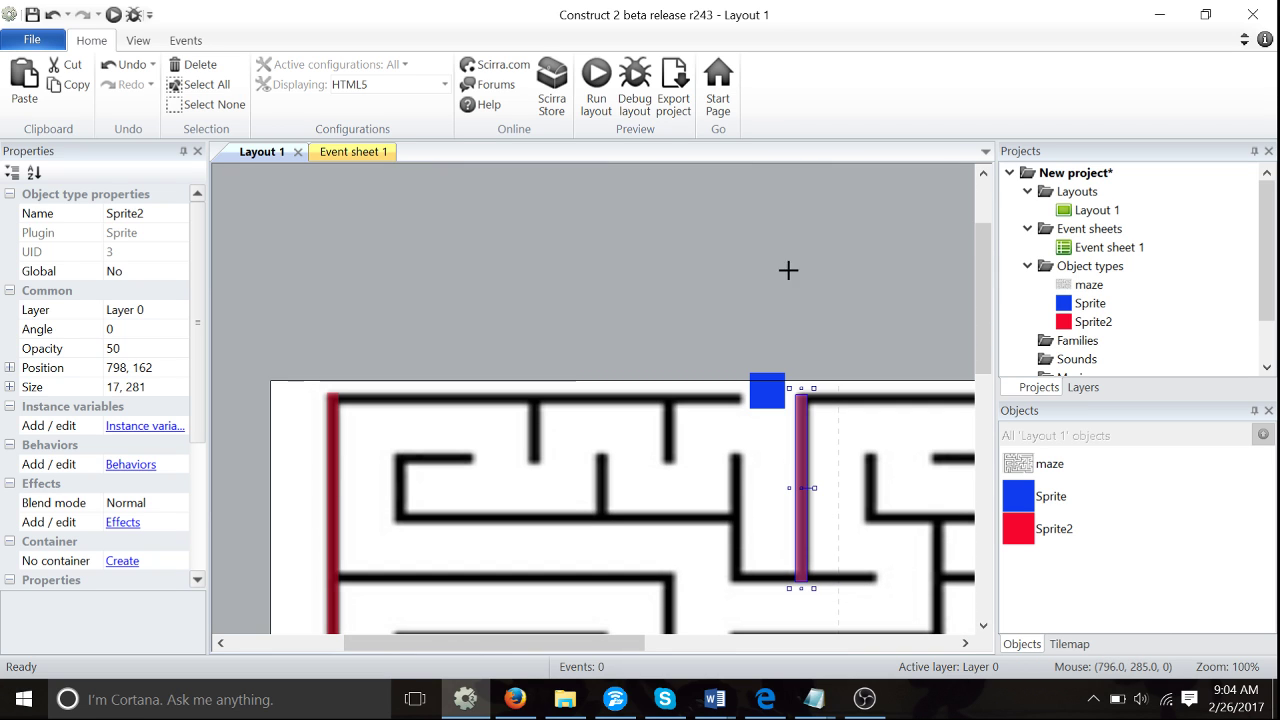
{"action": "left_click", "coordinate": [736, 497]}
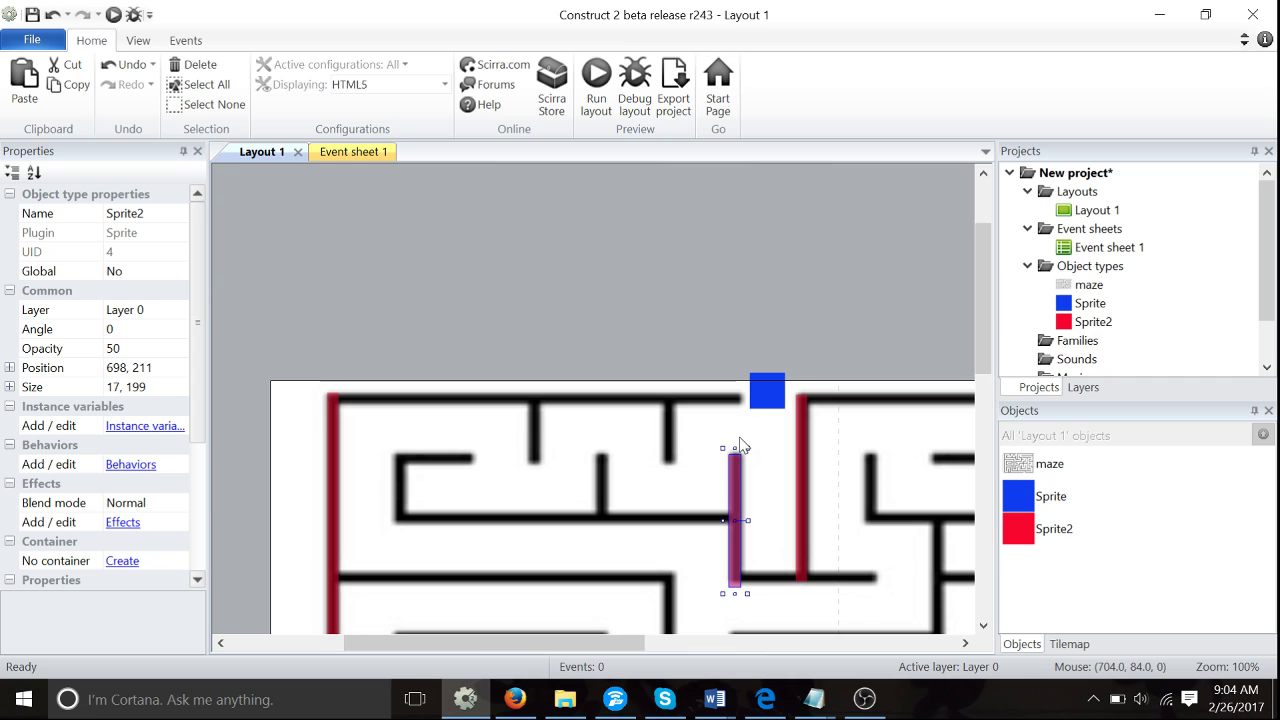
Step: Cover the next two short vertical walls to the left with pasted red strips, sized 17 by 108 and 17 by 112
{"action": "key", "text": "ctrl+v"}
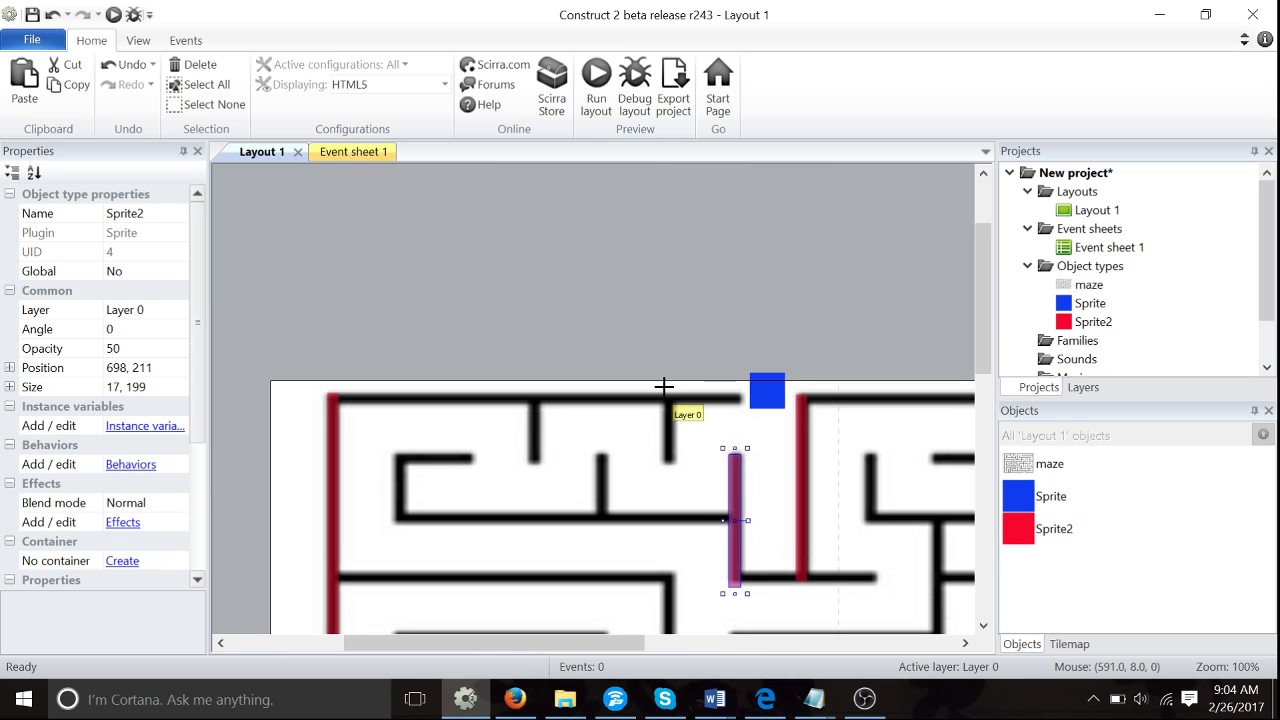
{"action": "left_click", "coordinate": [669, 358]}
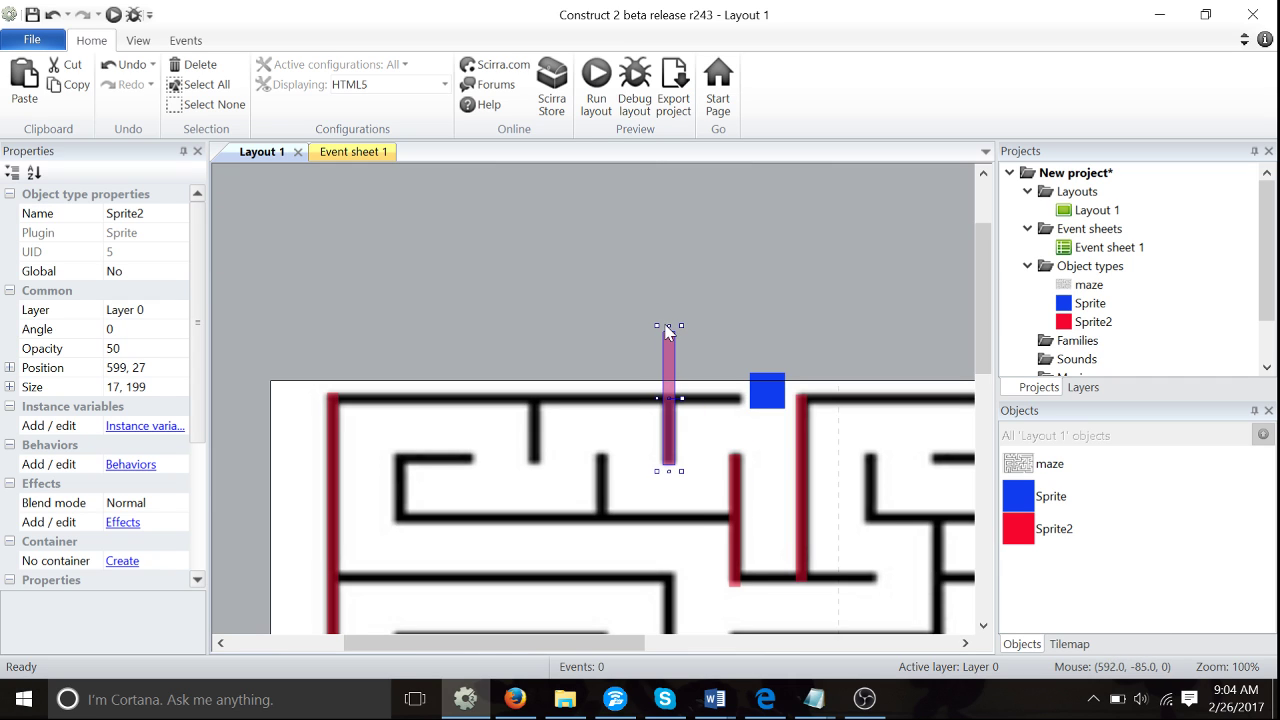
{"action": "left_click_drag", "start_coordinate": [669, 324], "coordinate": [675, 379]}
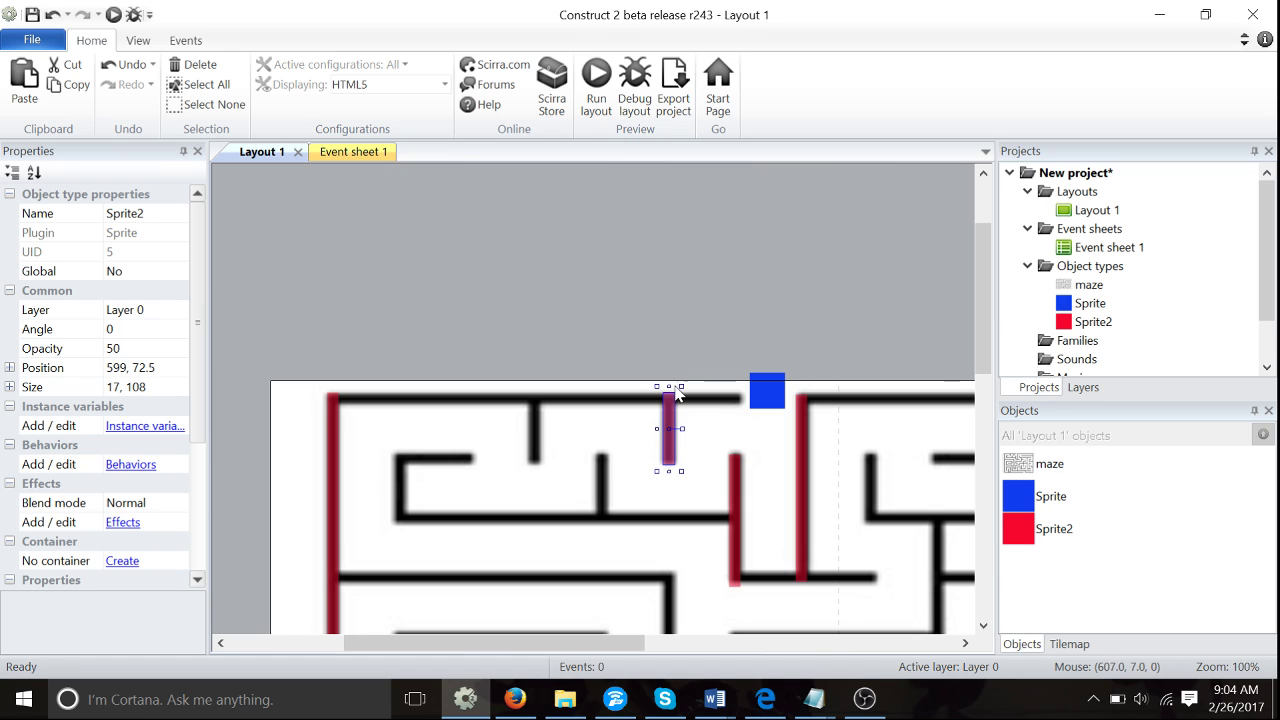
{"action": "key", "text": "ctrl+v"}
{"action": "left_click", "coordinate": [616, 489]}
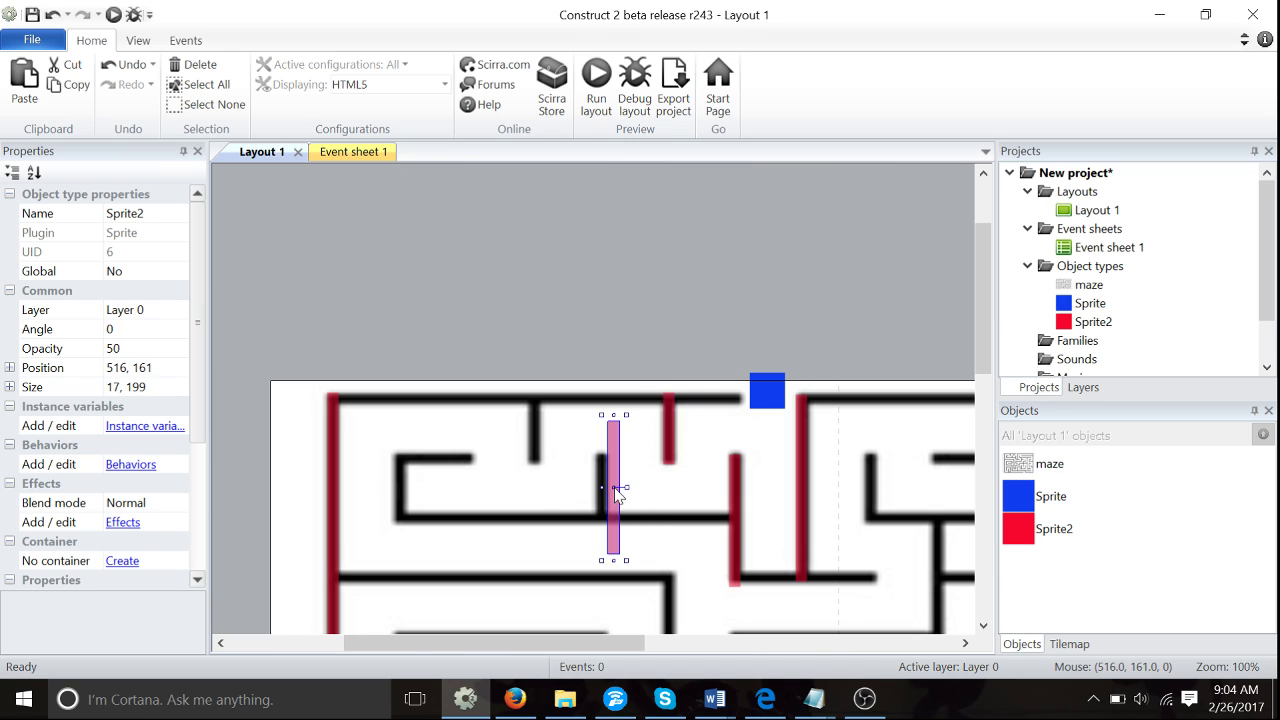
{"action": "left_click_drag", "start_coordinate": [613, 413], "coordinate": [605, 469]}
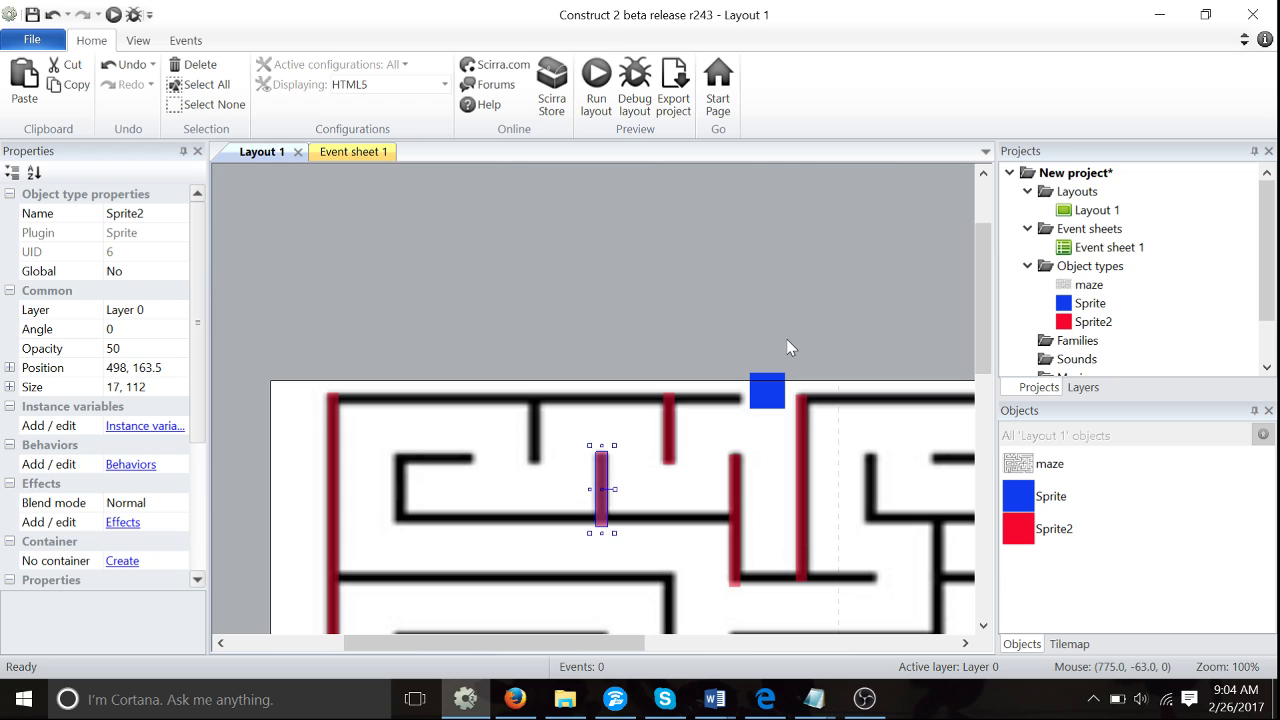
Step: Paste another strip, set its angle to 90, and fit it over the horizontal wall joining the two strips below the opening, 213 long
{"action": "left_click", "coordinate": [682, 315]}
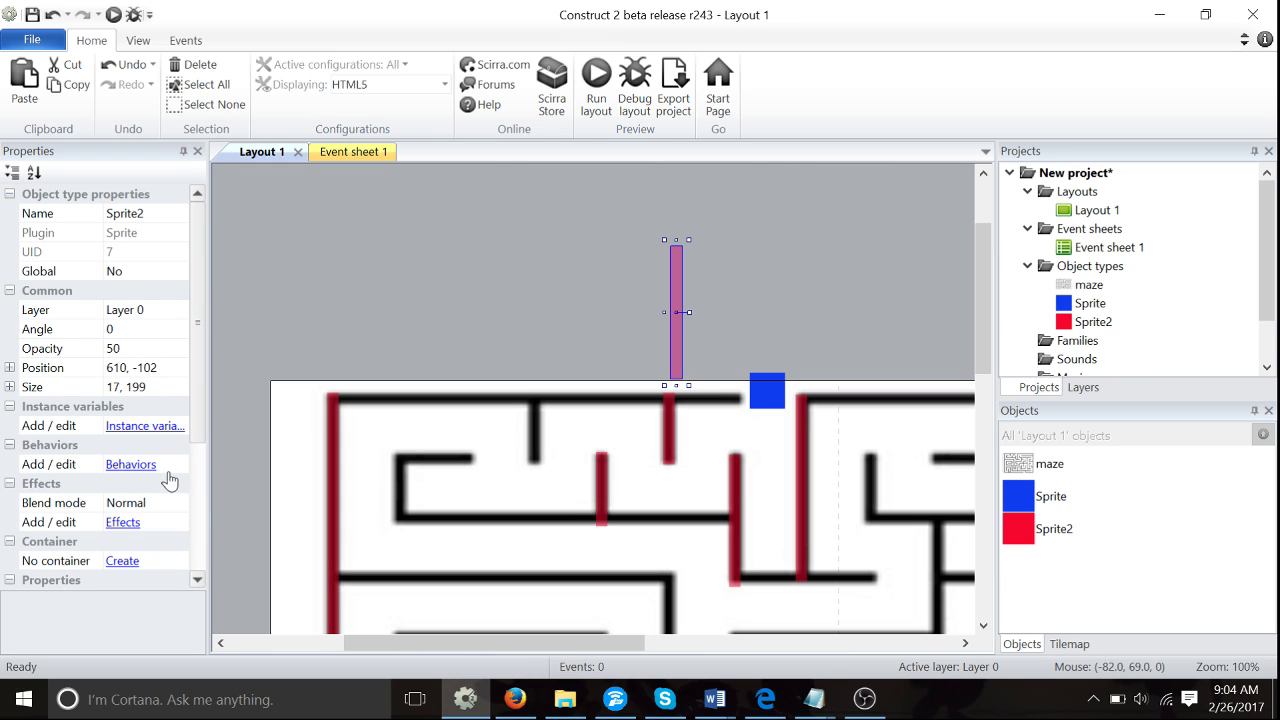
{"action": "left_click", "coordinate": [147, 333]}
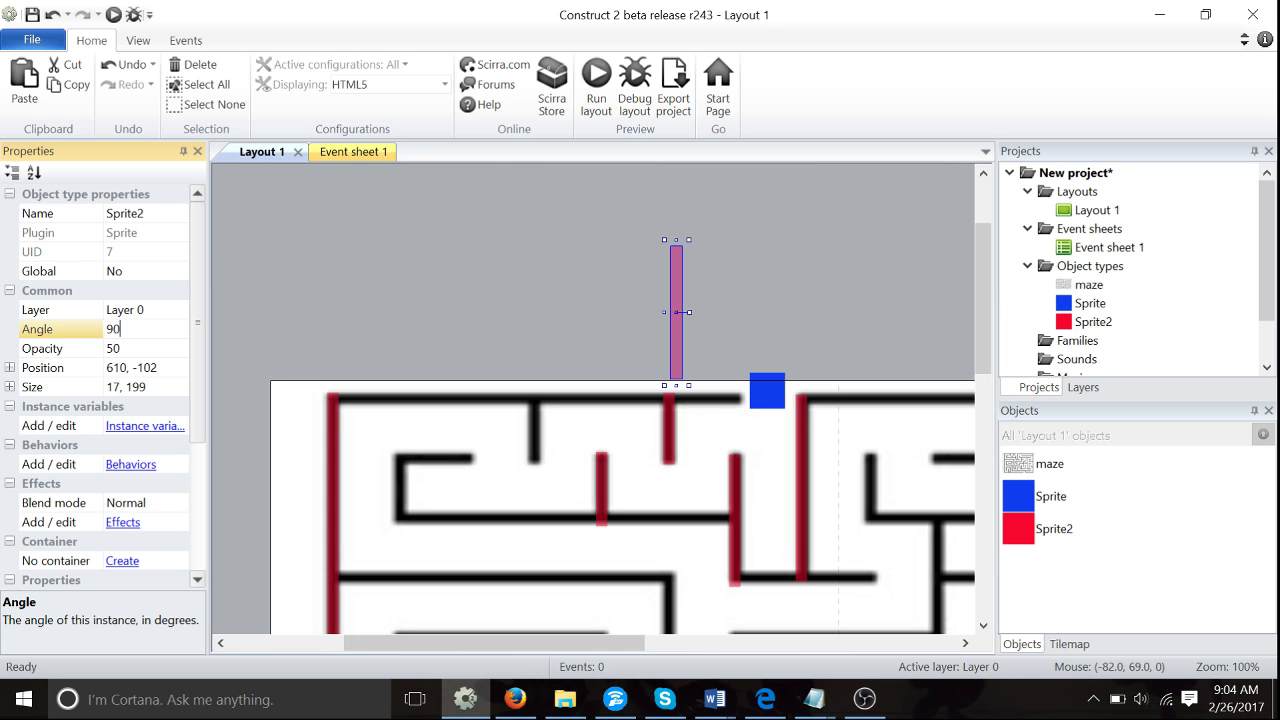
{"action": "type", "text": "90"}
{"action": "key", "text": "Return"}
{"action": "left_click", "coordinate": [645, 330]}
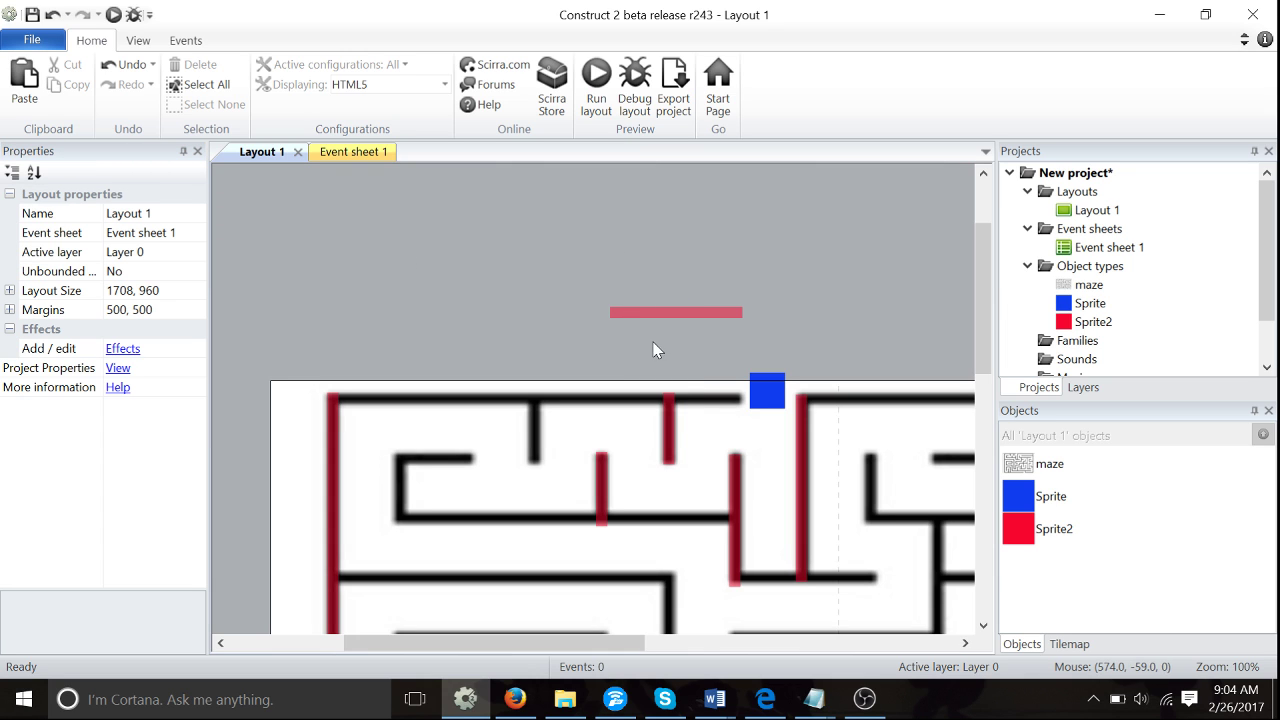
{"action": "left_click_drag", "start_coordinate": [685, 320], "coordinate": [814, 585]}
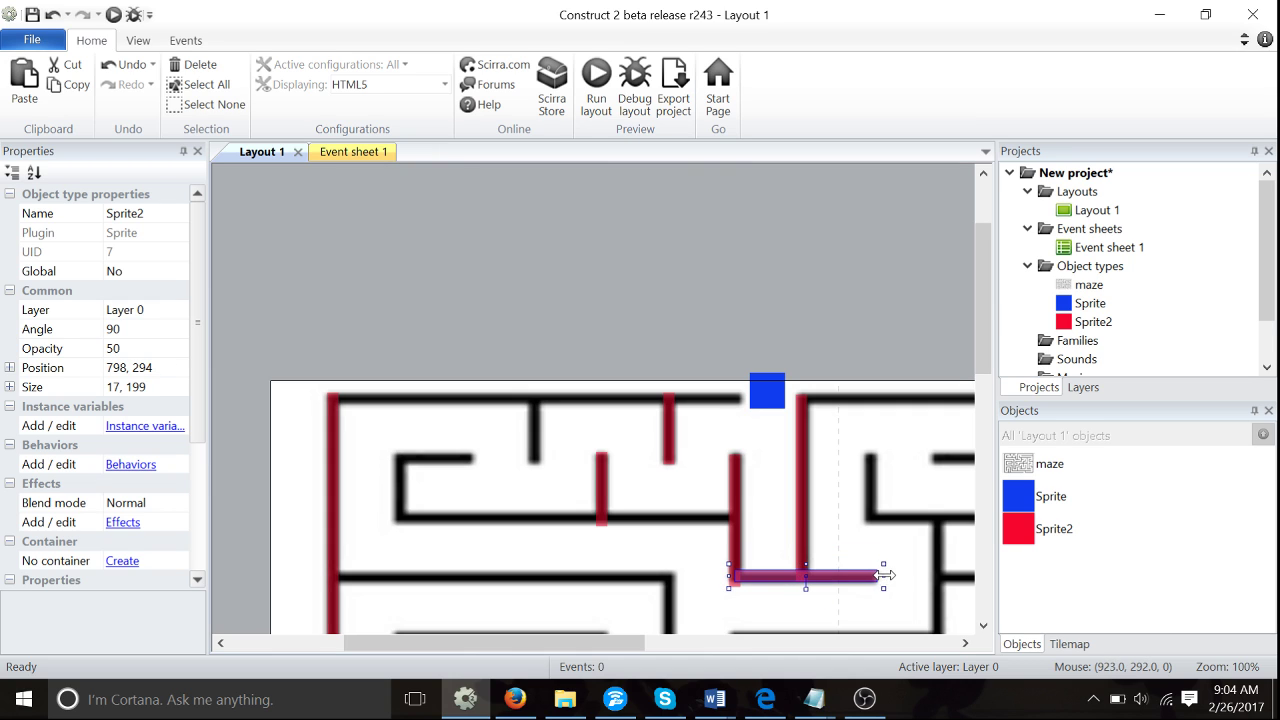
Step: Paste a copy of the horizontal strip onto the long horizontal wall to the left and stretch it to 17 by 517
{"action": "key", "text": "ctrl+c"}
{"action": "key", "text": "ctrl+v"}
{"action": "left_click", "coordinate": [405, 518]}
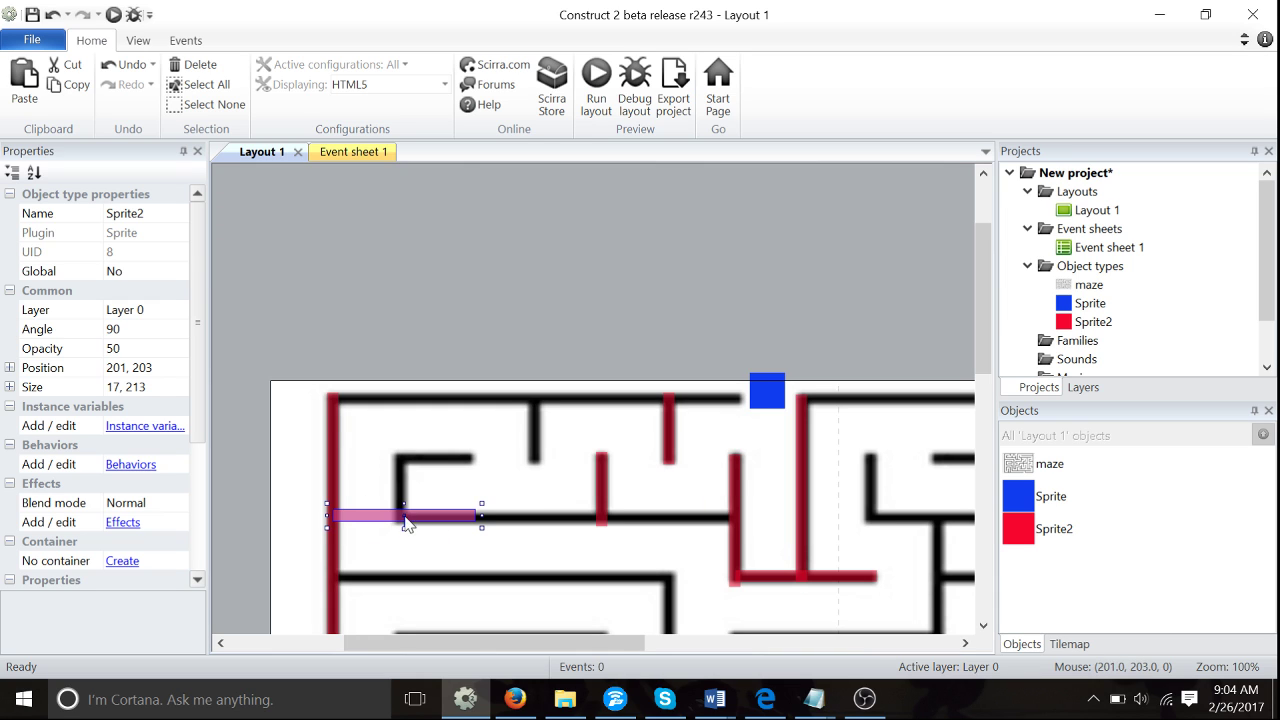
{"action": "left_click_drag", "start_coordinate": [424, 521], "coordinate": [750, 508]}
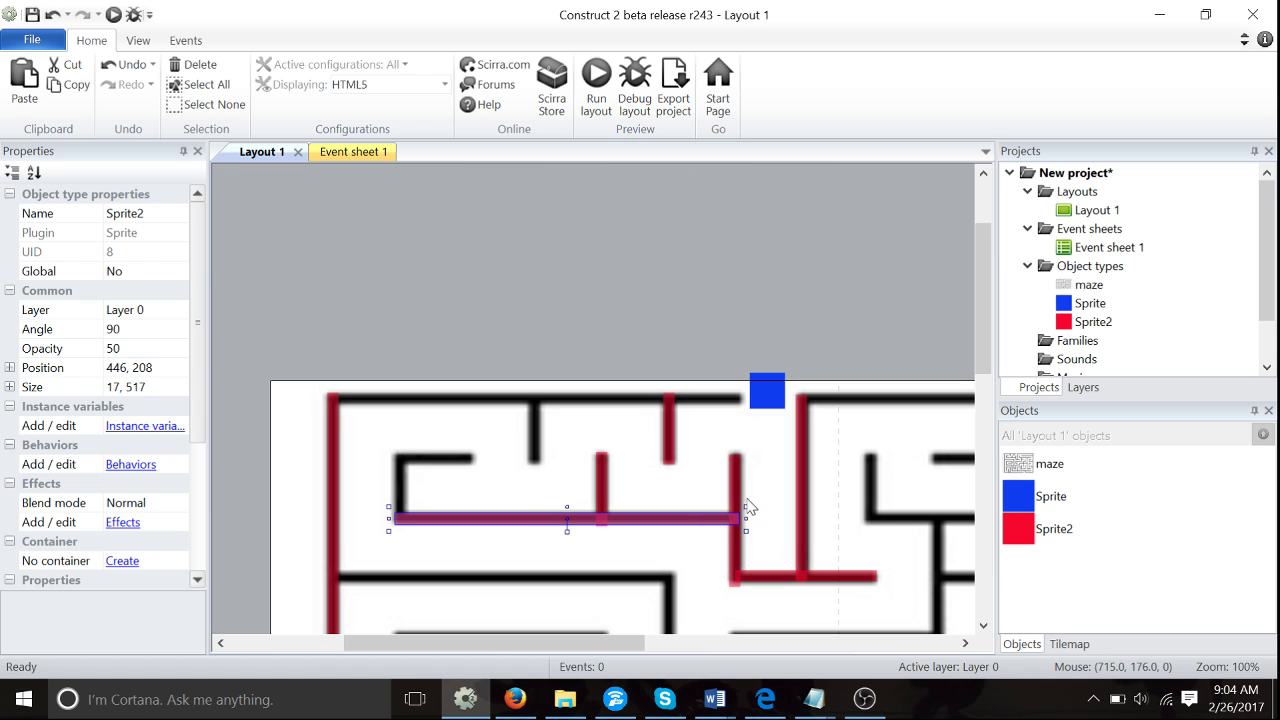
Step: Rename the red wall object type Sprite2 as barrier
{"action": "left_click", "coordinate": [785, 292]}
{"action": "left_click", "coordinate": [1053, 528]}
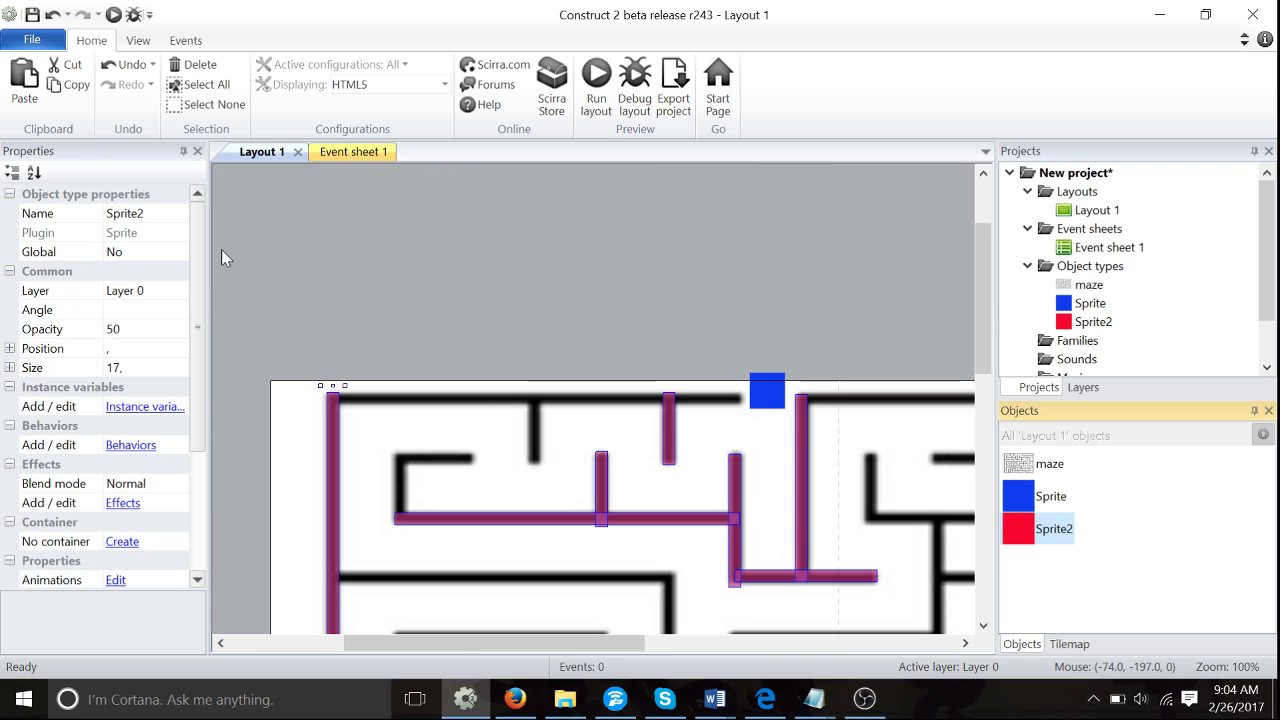
{"action": "left_click", "coordinate": [150, 213]}
{"action": "type", "text": "barr"}
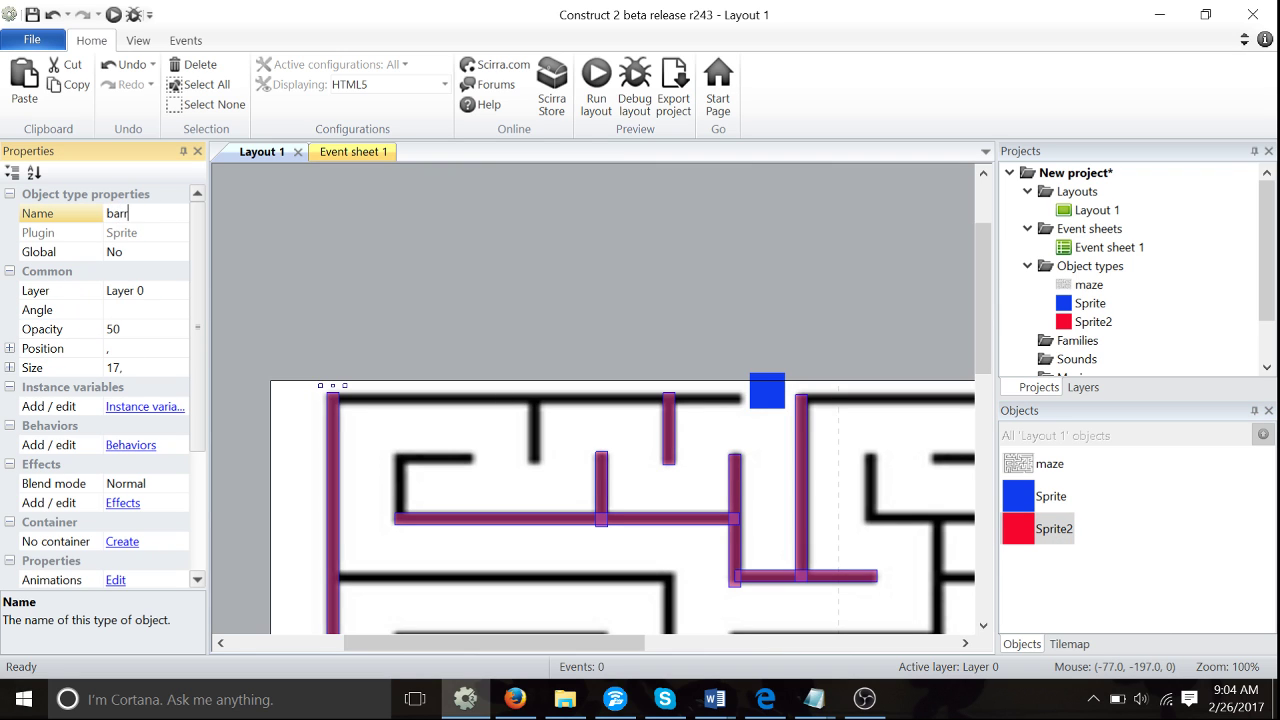
{"action": "type", "text": "ier"}
{"action": "key", "text": "Return"}
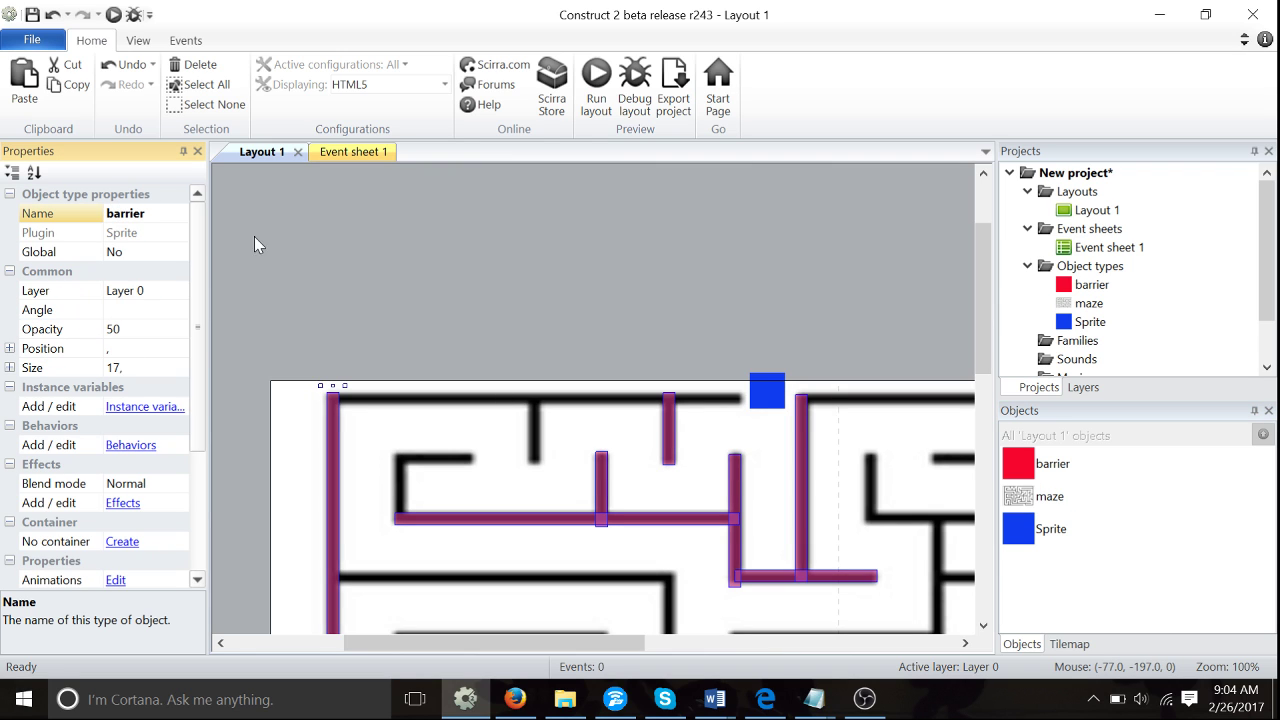
Step: Add the Solid behavior to the barrier object type
{"action": "right_click", "coordinate": [1046, 466]}
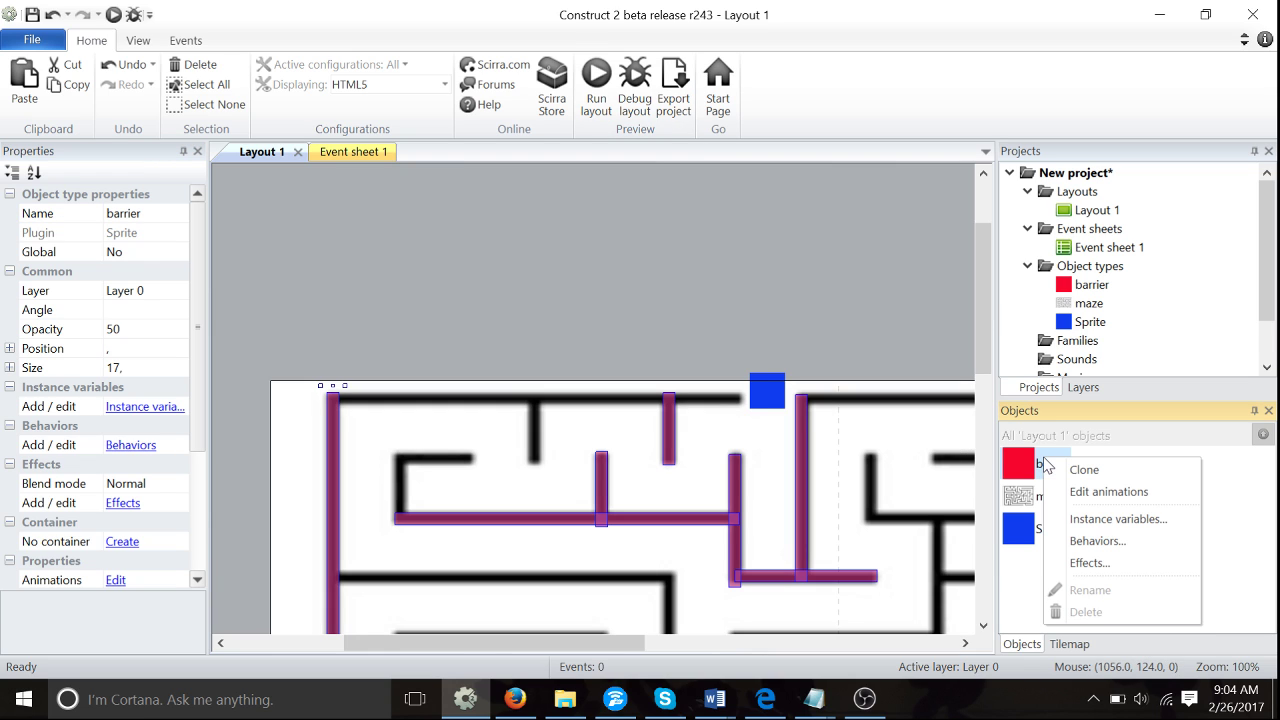
{"action": "left_click", "coordinate": [140, 446]}
{"action": "left_click", "coordinate": [491, 243]}
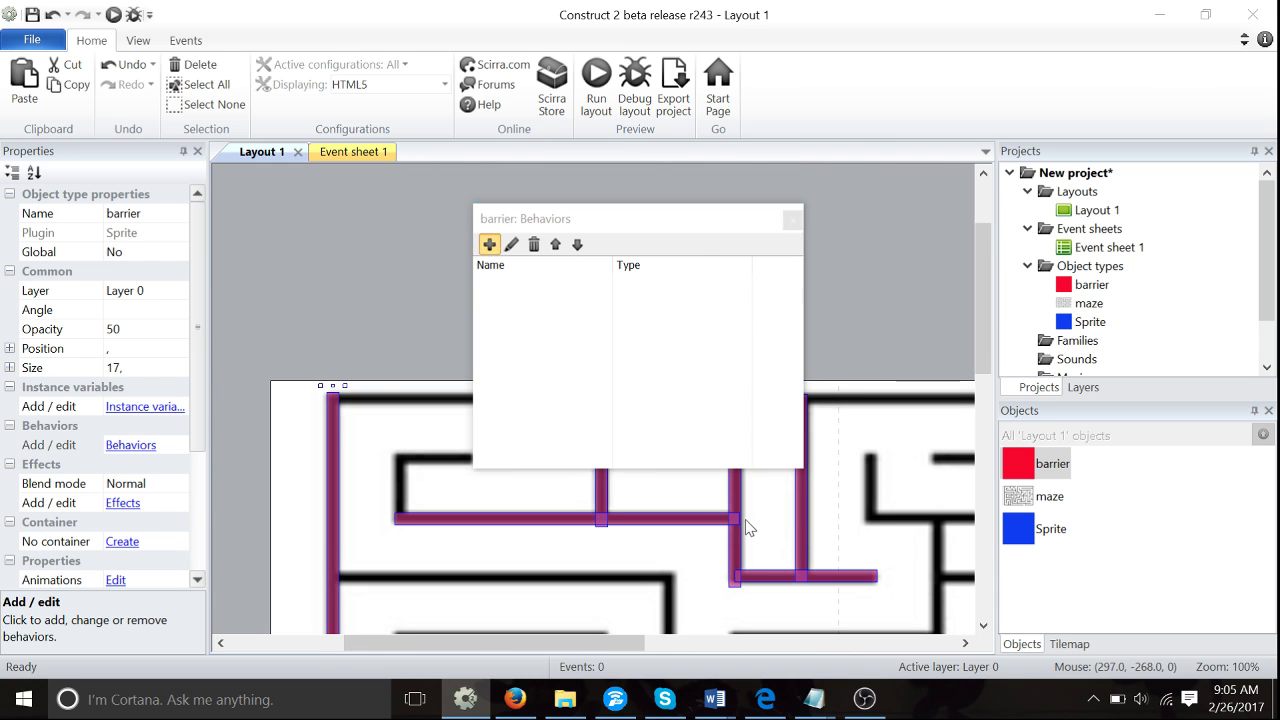
{"action": "type", "text": "soli"}
{"action": "left_click", "coordinate": [745, 519]}
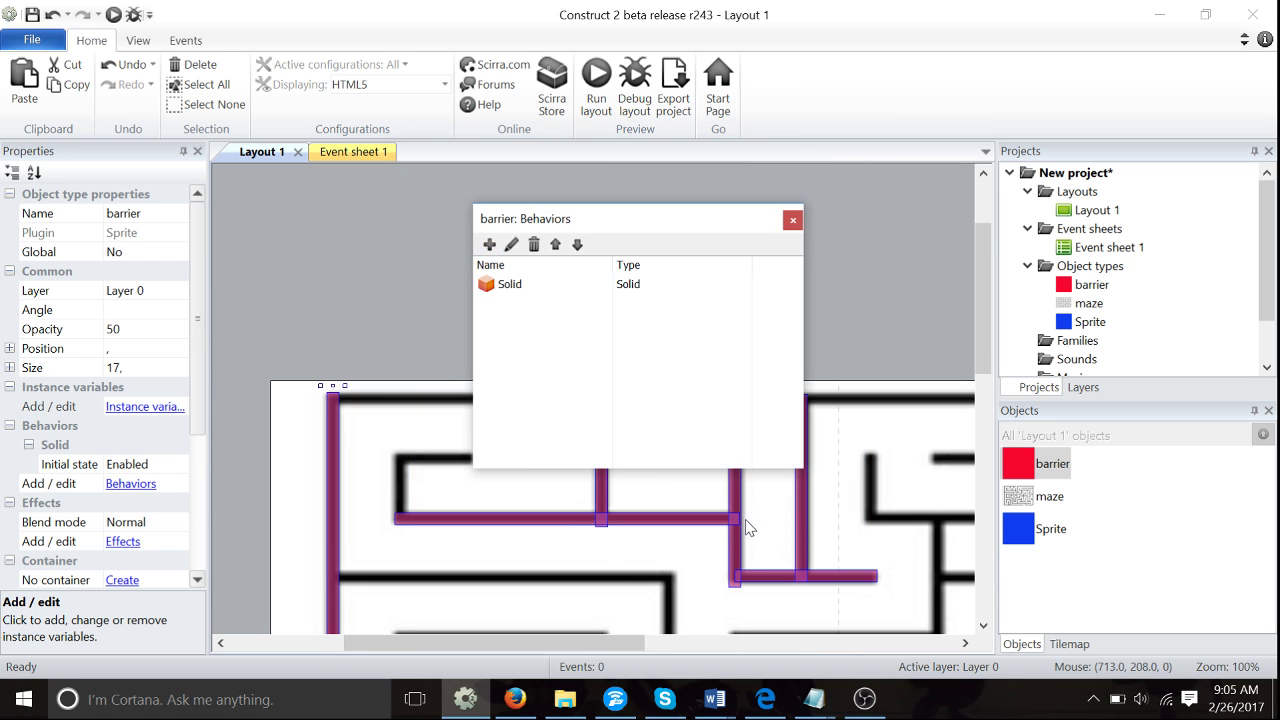
{"action": "key", "text": "Escape"}
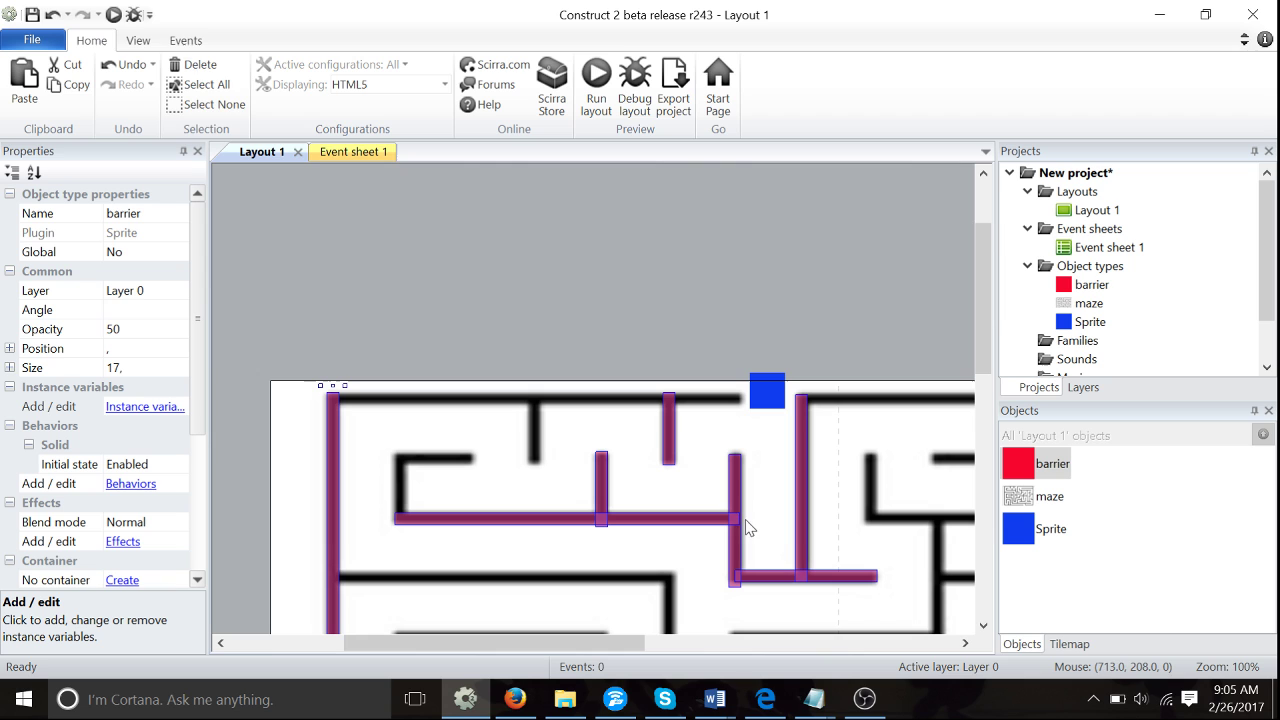
Step: Run the layout and move the blue player through the maze corridors to test collisions with the red barriers
{"action": "left_click", "coordinate": [113, 14]}
{"action": "key", "text": "Down"}
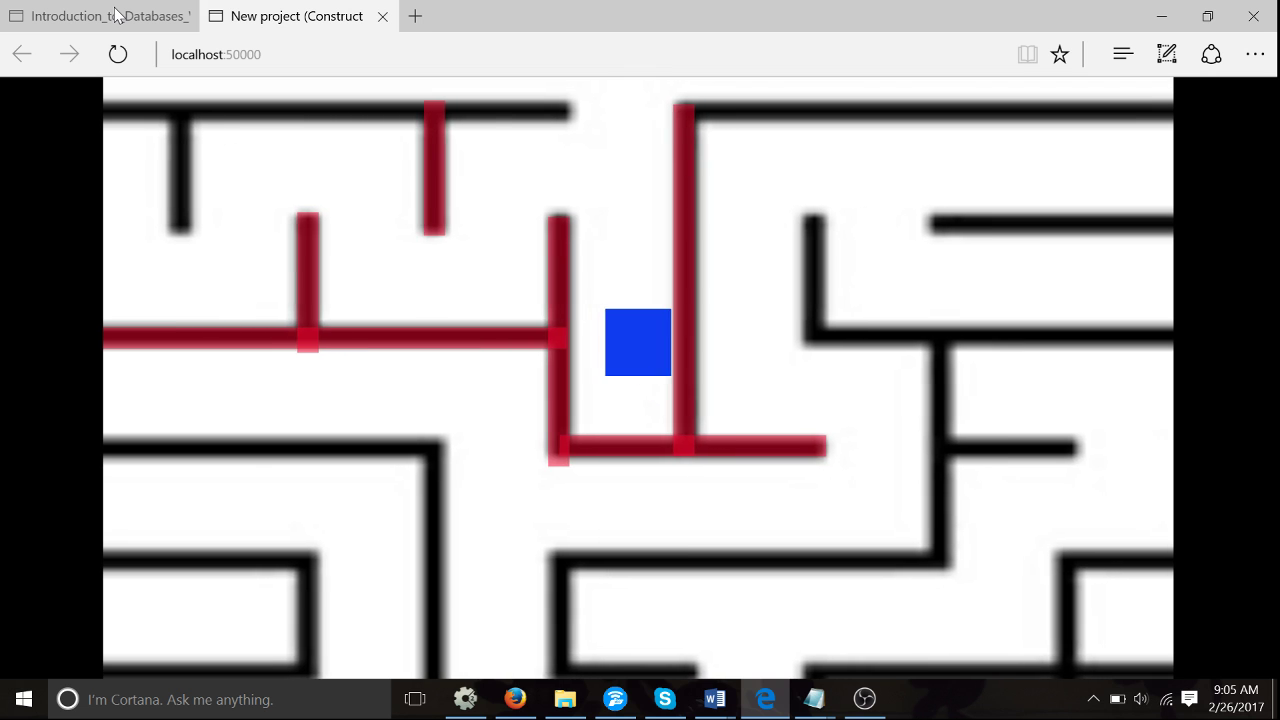
{"action": "key", "text": "Up"}
{"action": "key", "text": "Left"}
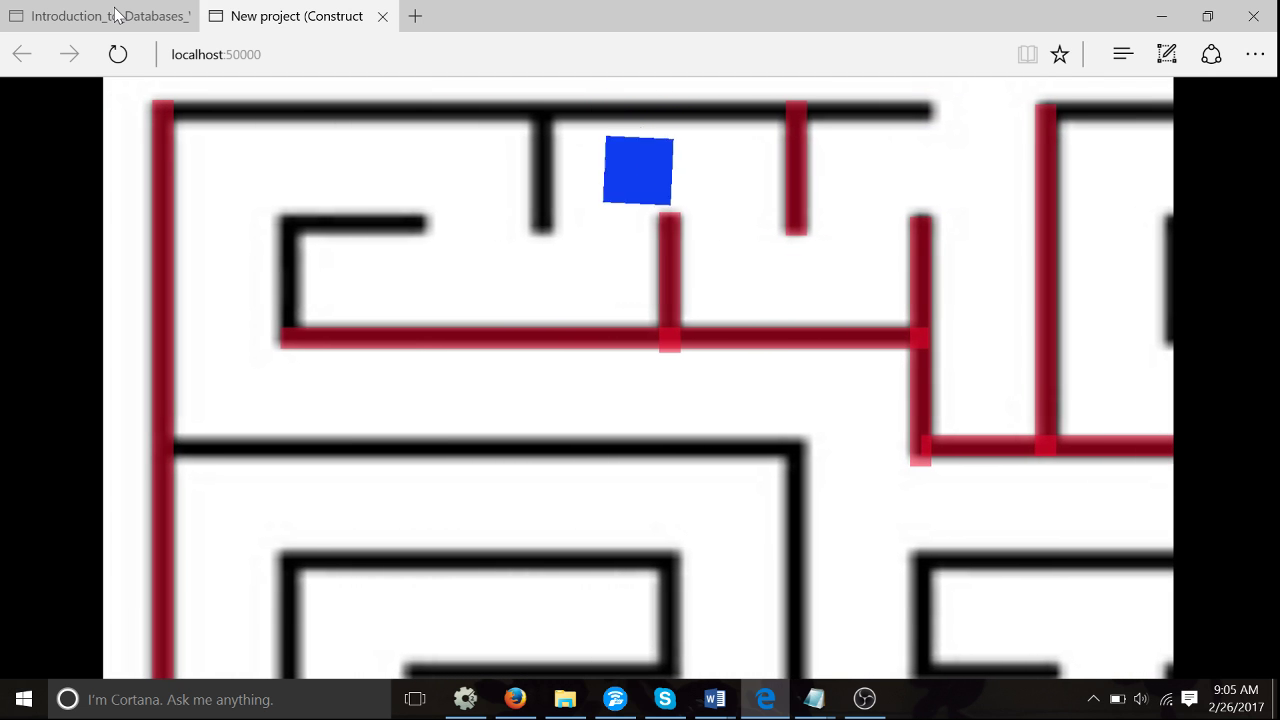
{"action": "key", "text": "Down"}
{"action": "key", "text": "Left"}
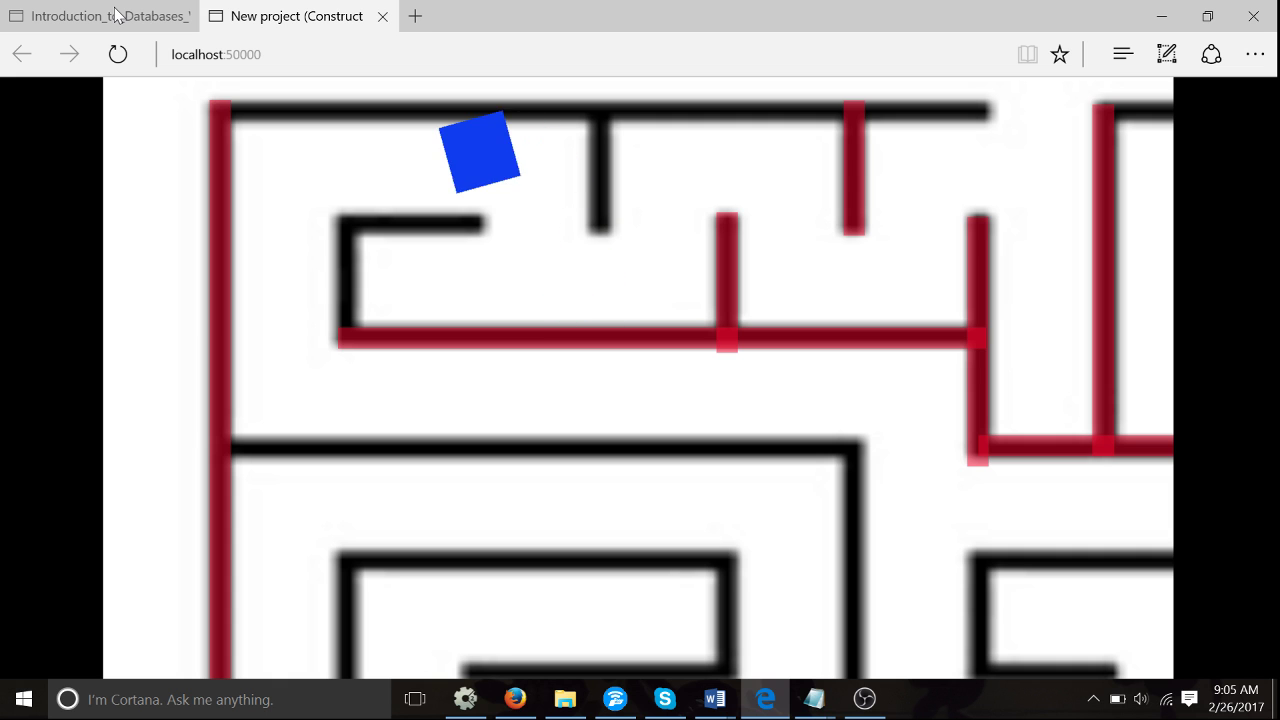
{"action": "key", "text": "Down"}
{"action": "key", "text": "Right"}
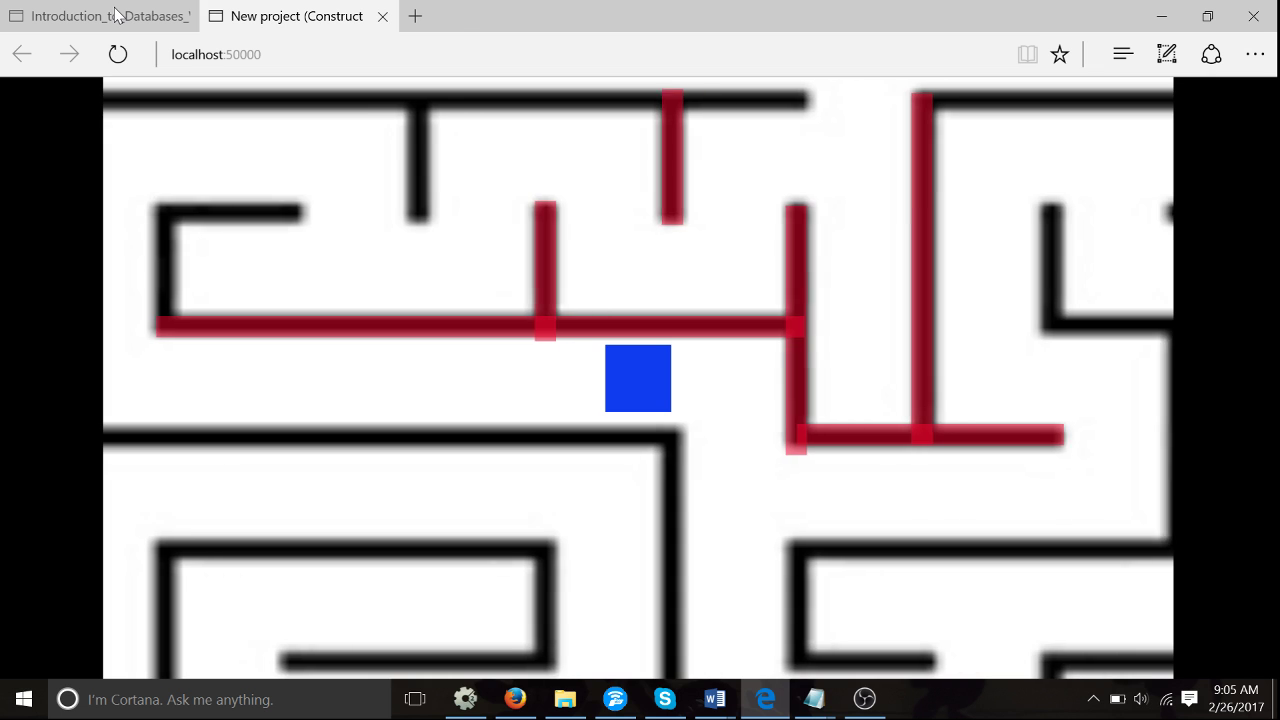
{"action": "key", "text": "Down"}
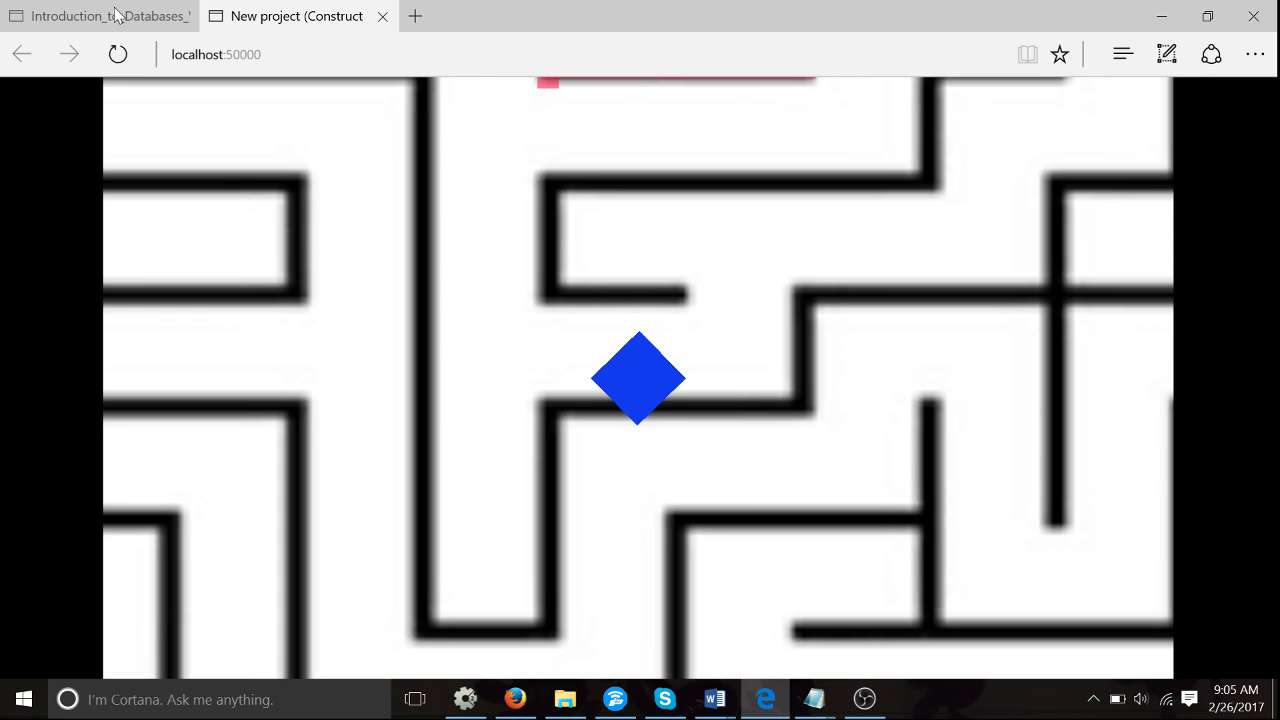
{"action": "key", "text": "Up"}
{"action": "key", "text": "Up"}
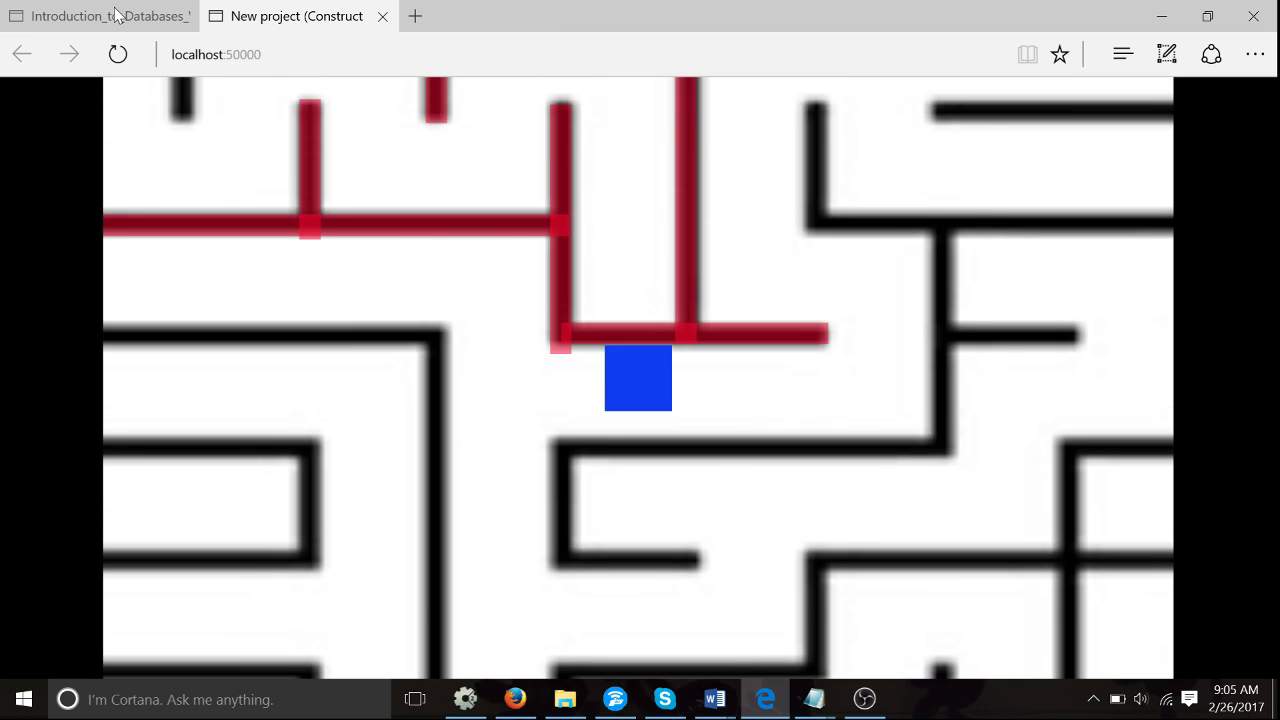
{"action": "key", "text": "alt+Tab"}
{"action": "key", "text": "alt+shift+Tab"}
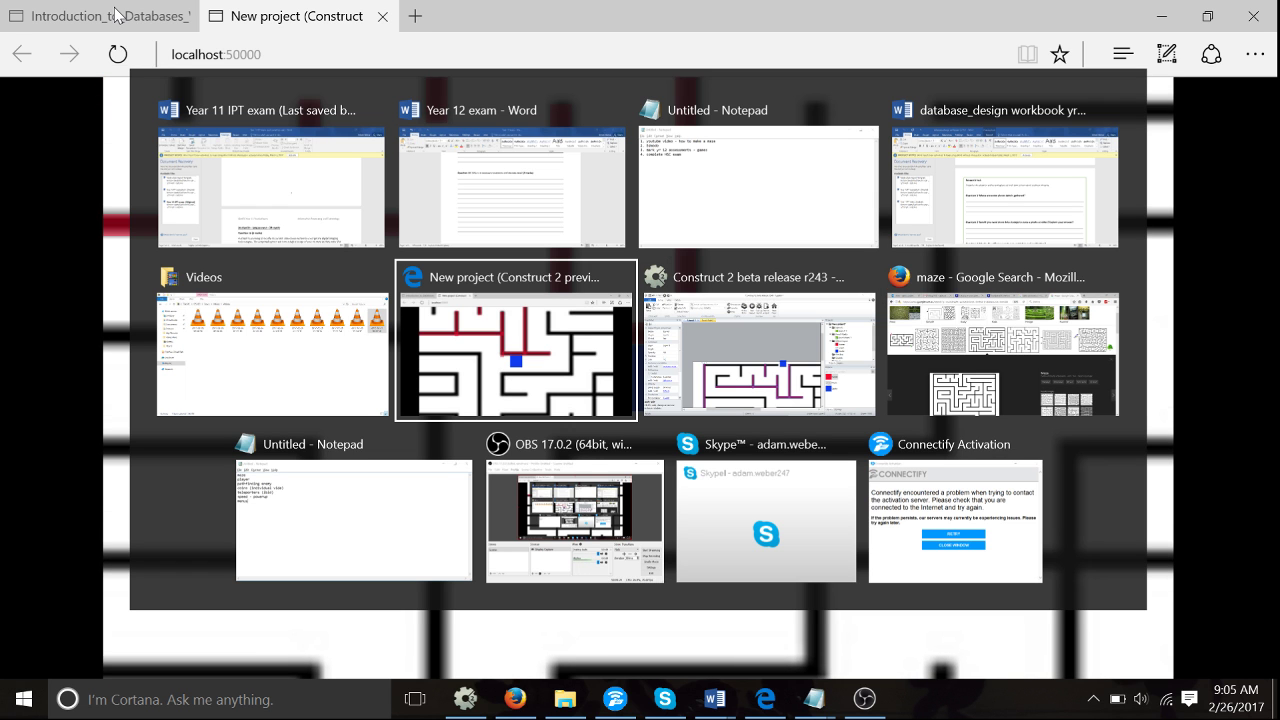